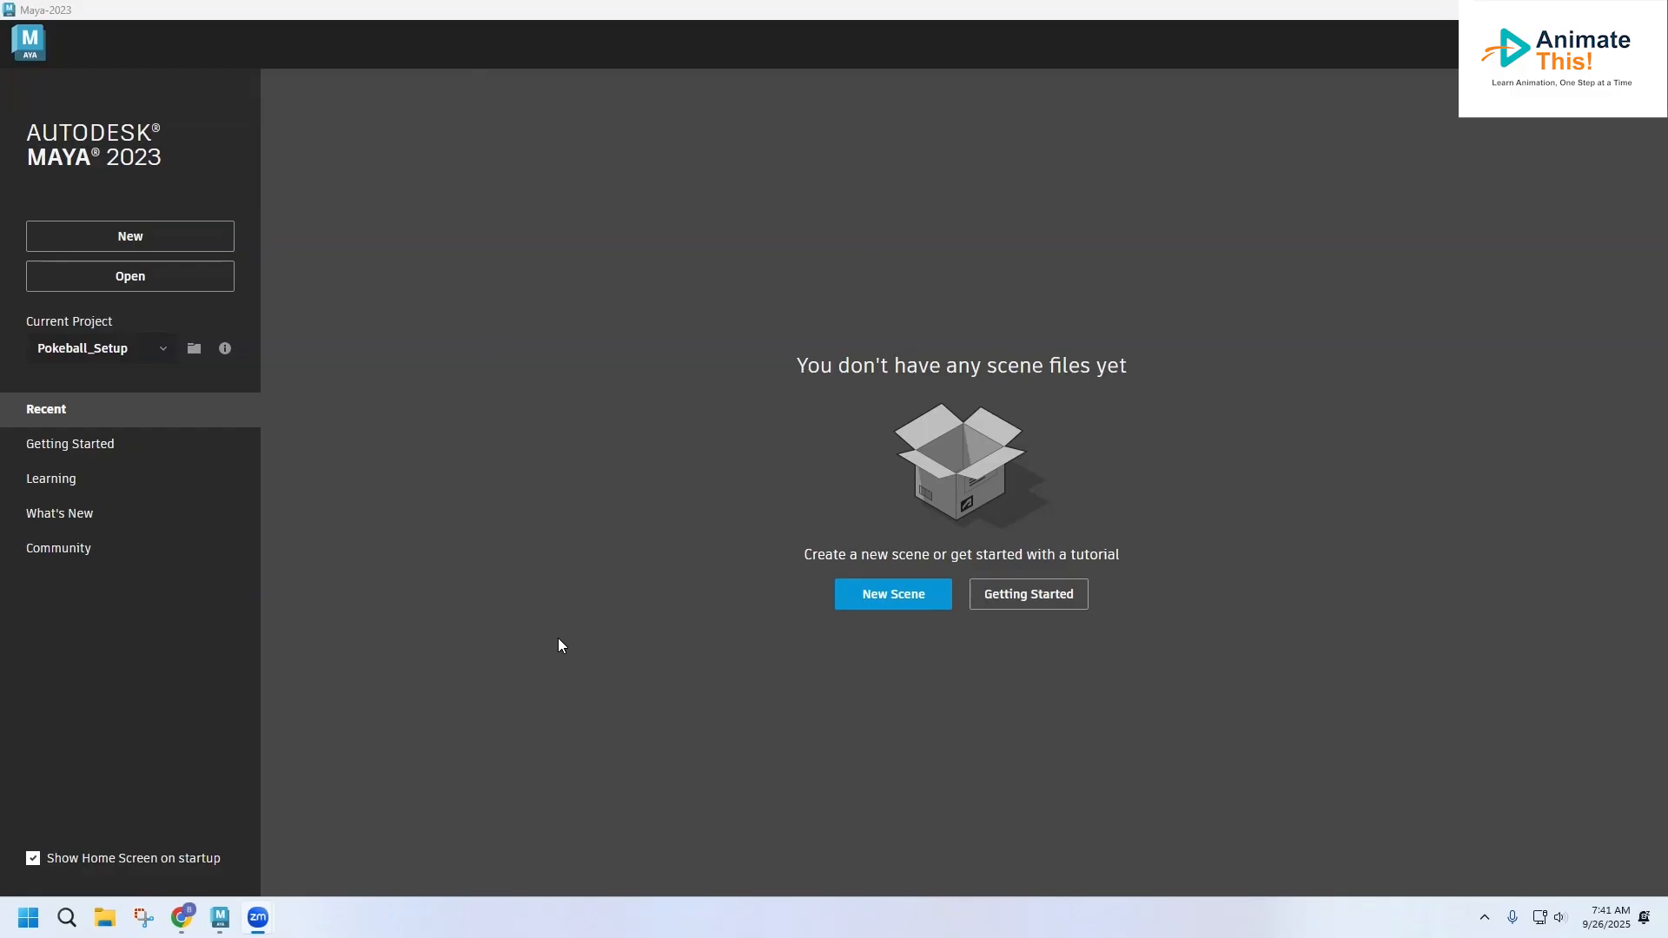
Start a new scene and reset the current workspace to its default layout
{"action": "left_click", "coordinate": [165, 250]}
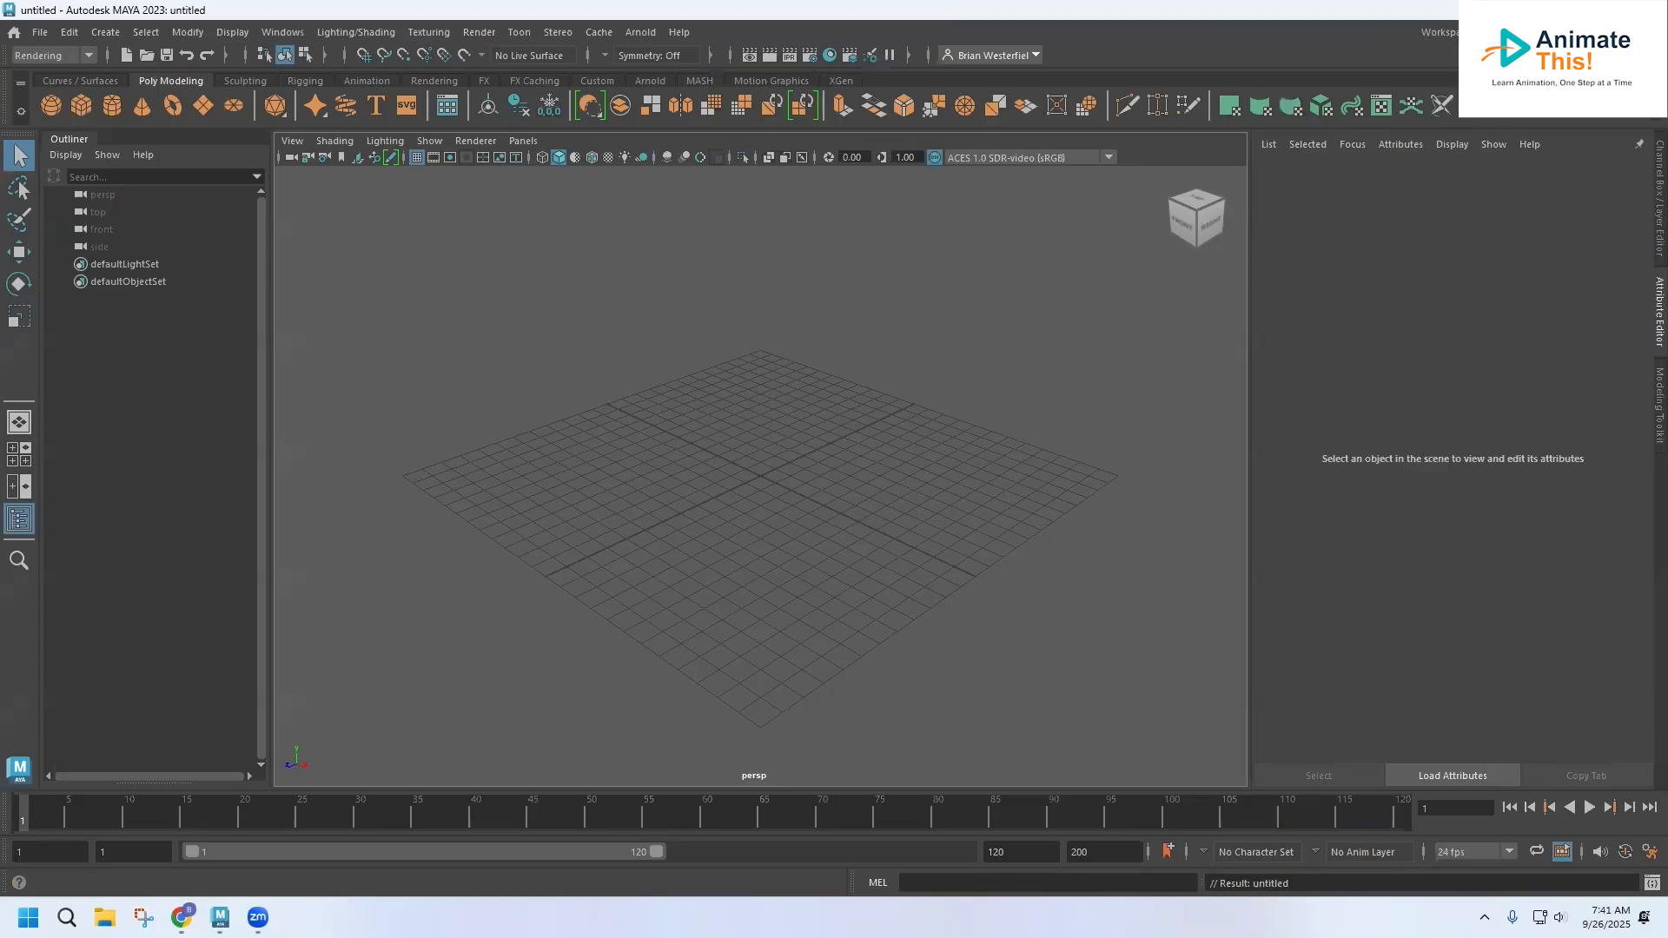
{"action": "left_click", "coordinate": [1559, 32]}
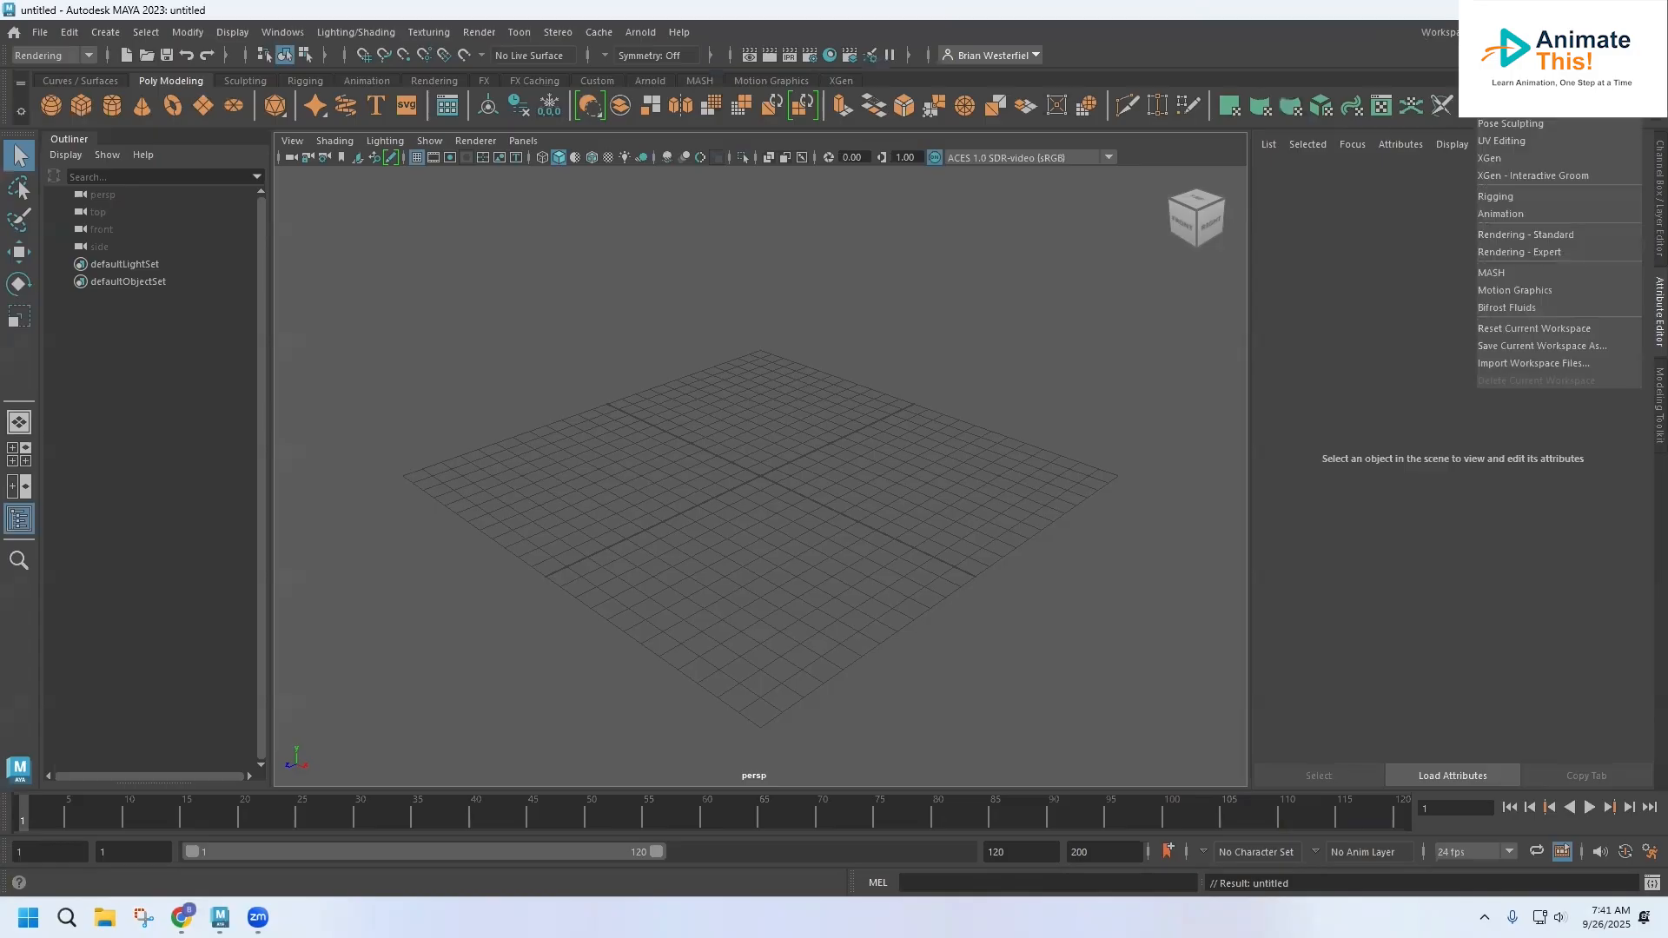
{"action": "left_click", "coordinate": [1559, 32]}
{"action": "left_click", "coordinate": [1559, 32]}
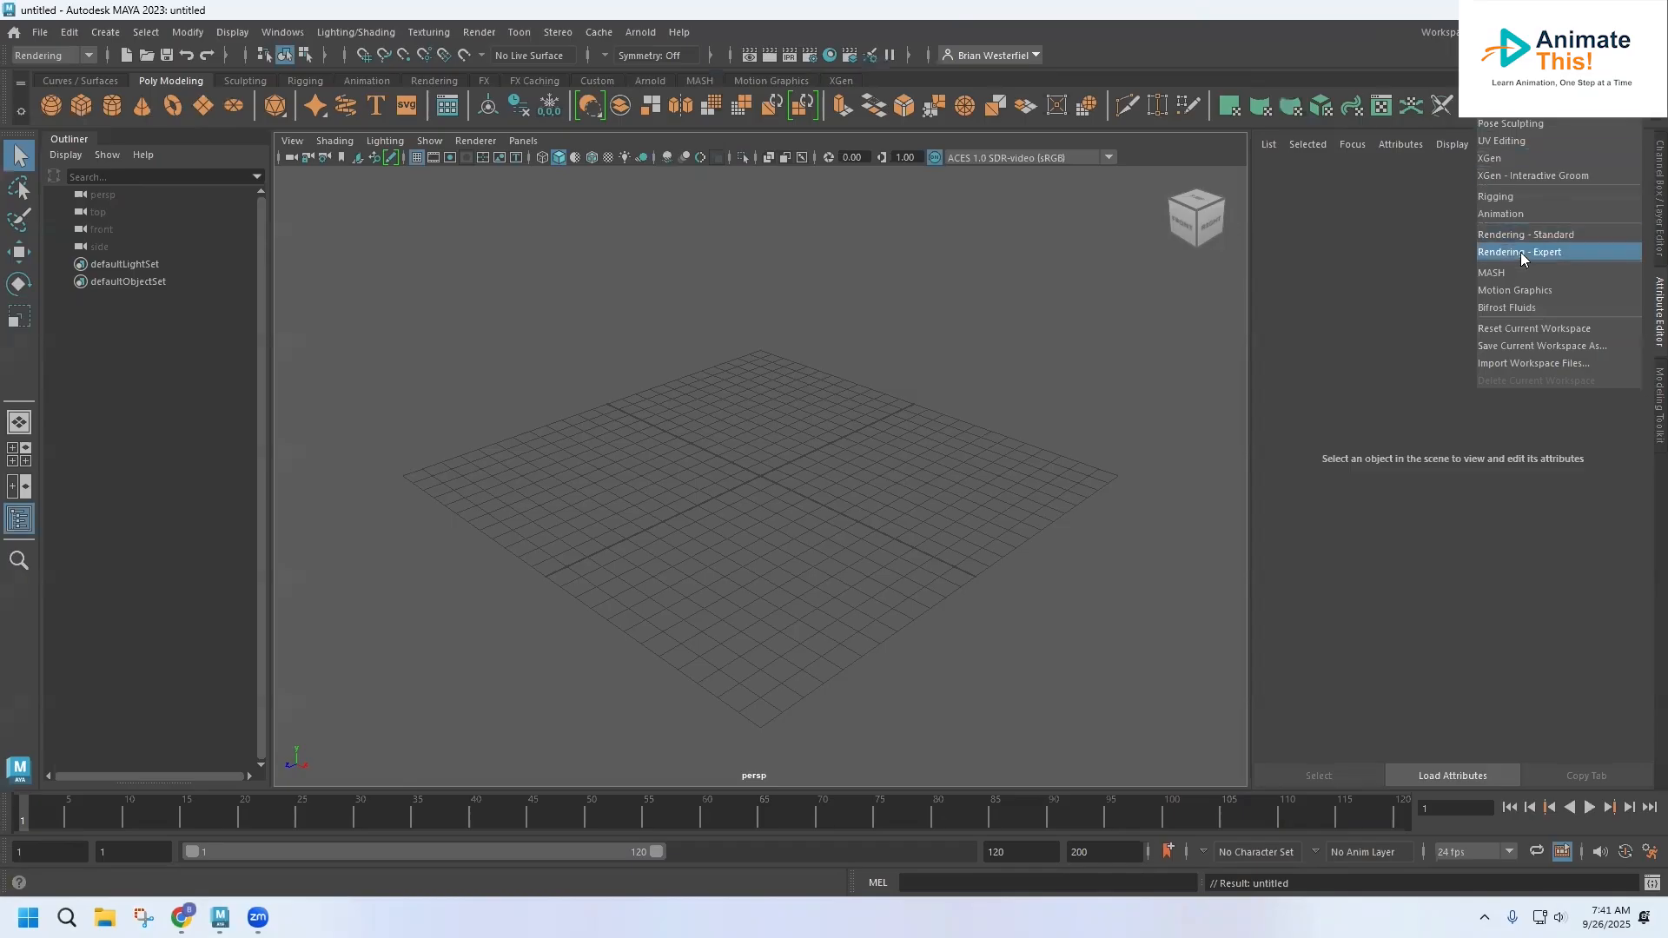
{"action": "left_click", "coordinate": [1503, 328]}
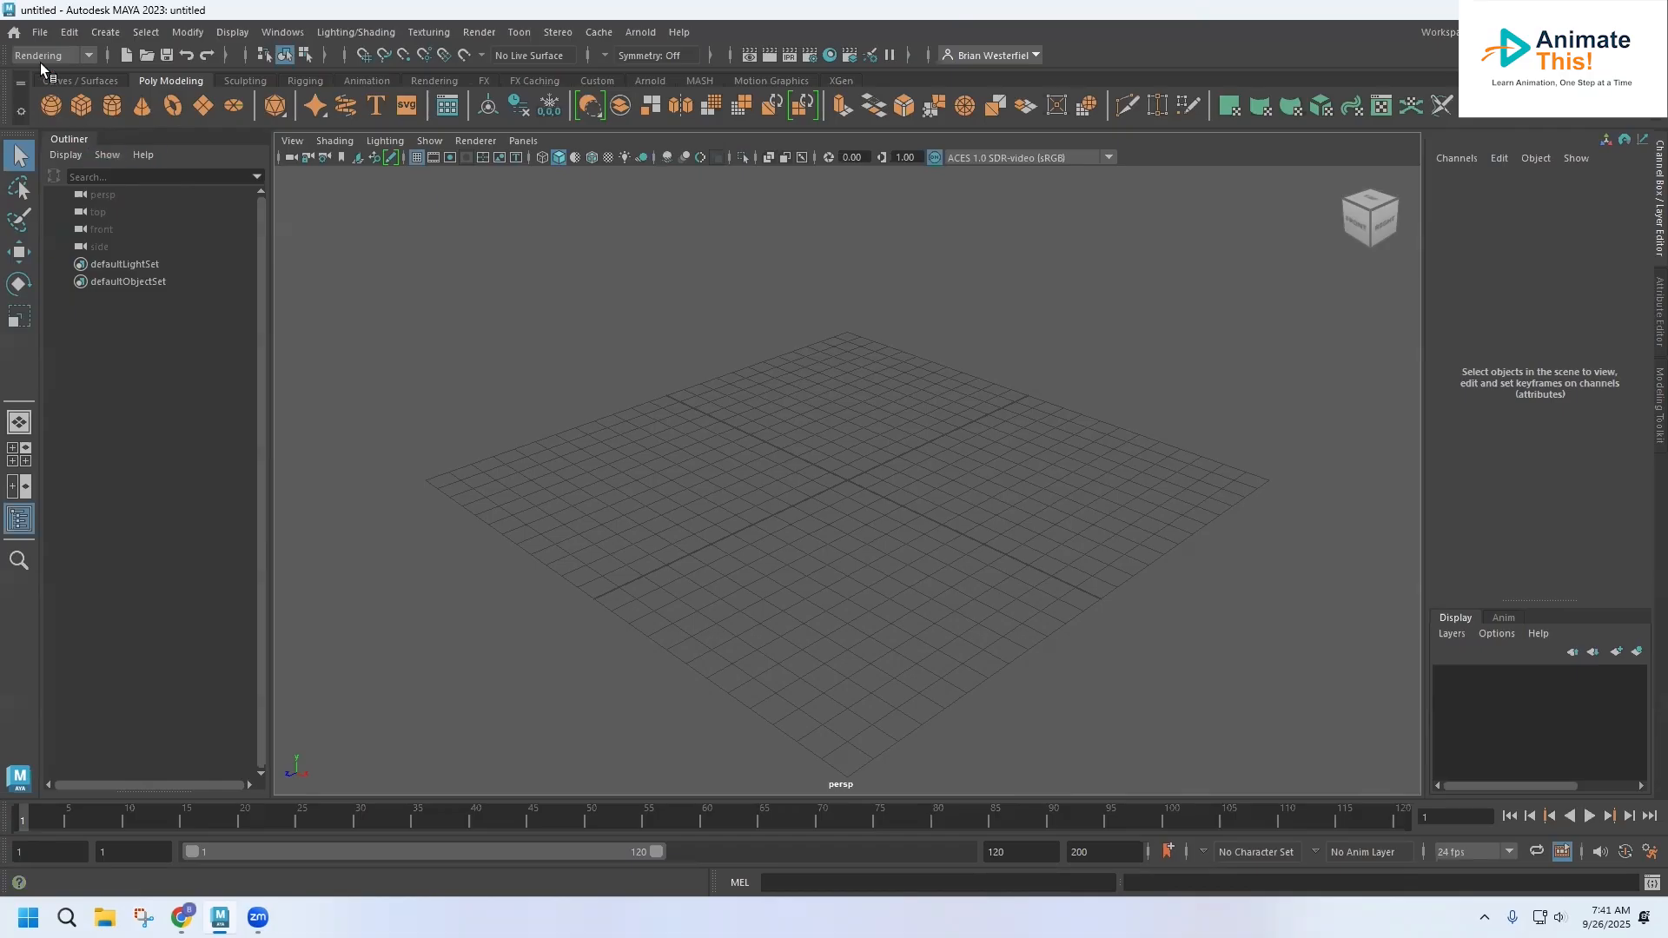
Start a new project in the Project Window and name it Blocky_Character
{"action": "left_click", "coordinate": [41, 33]}
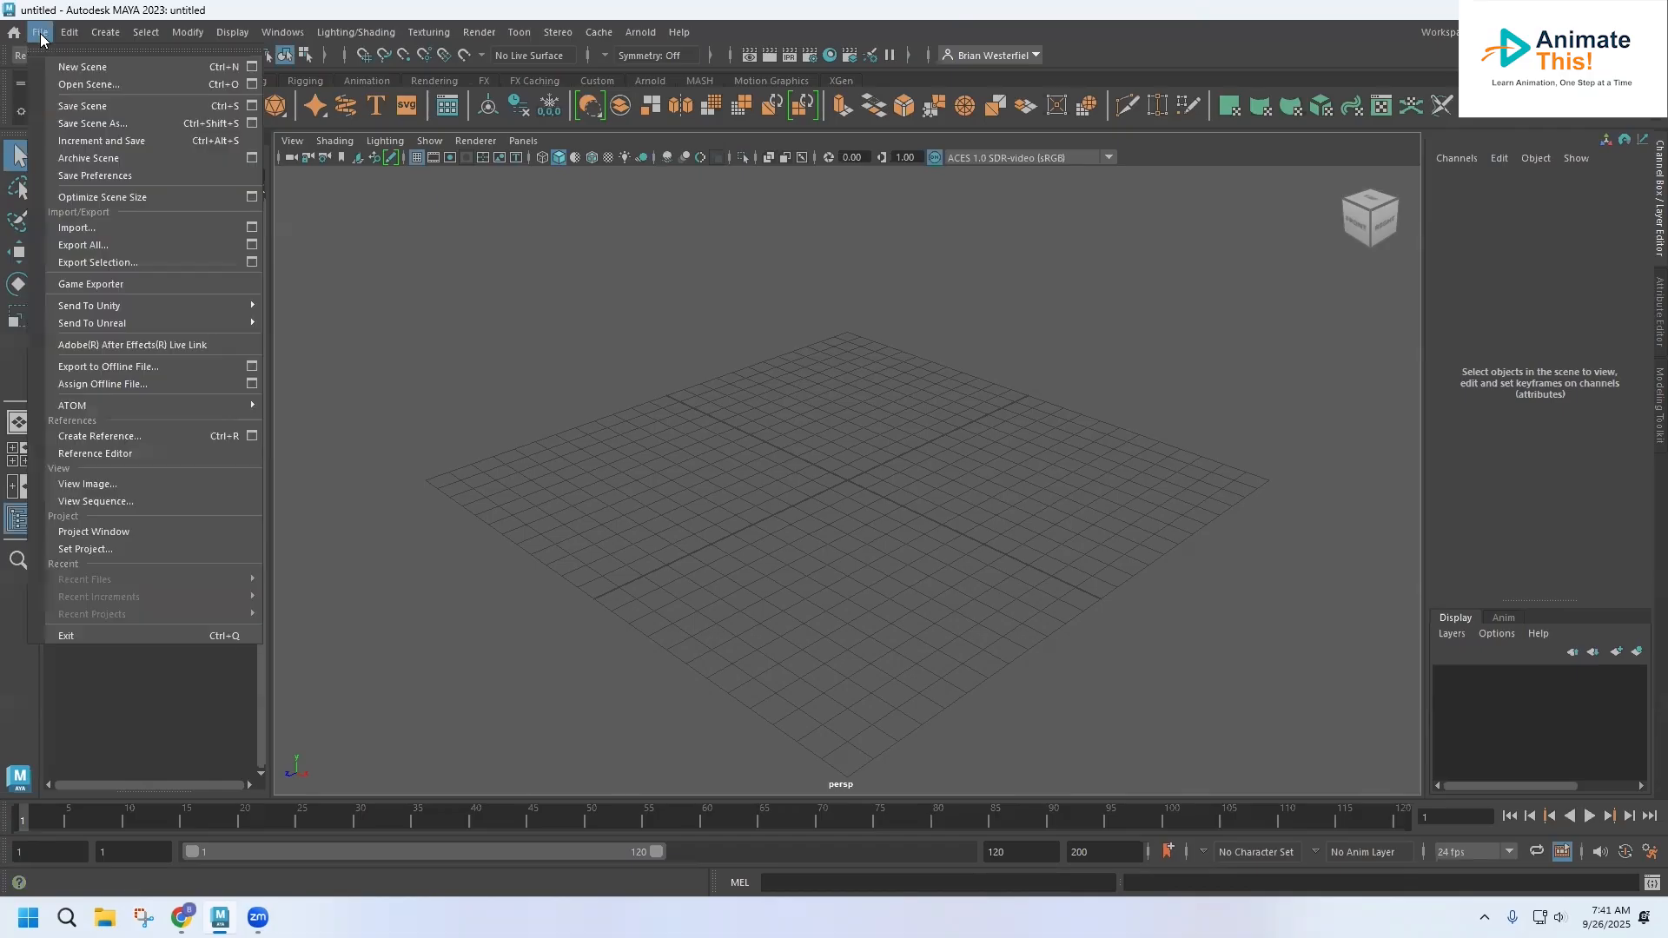
{"action": "left_click", "coordinate": [104, 533]}
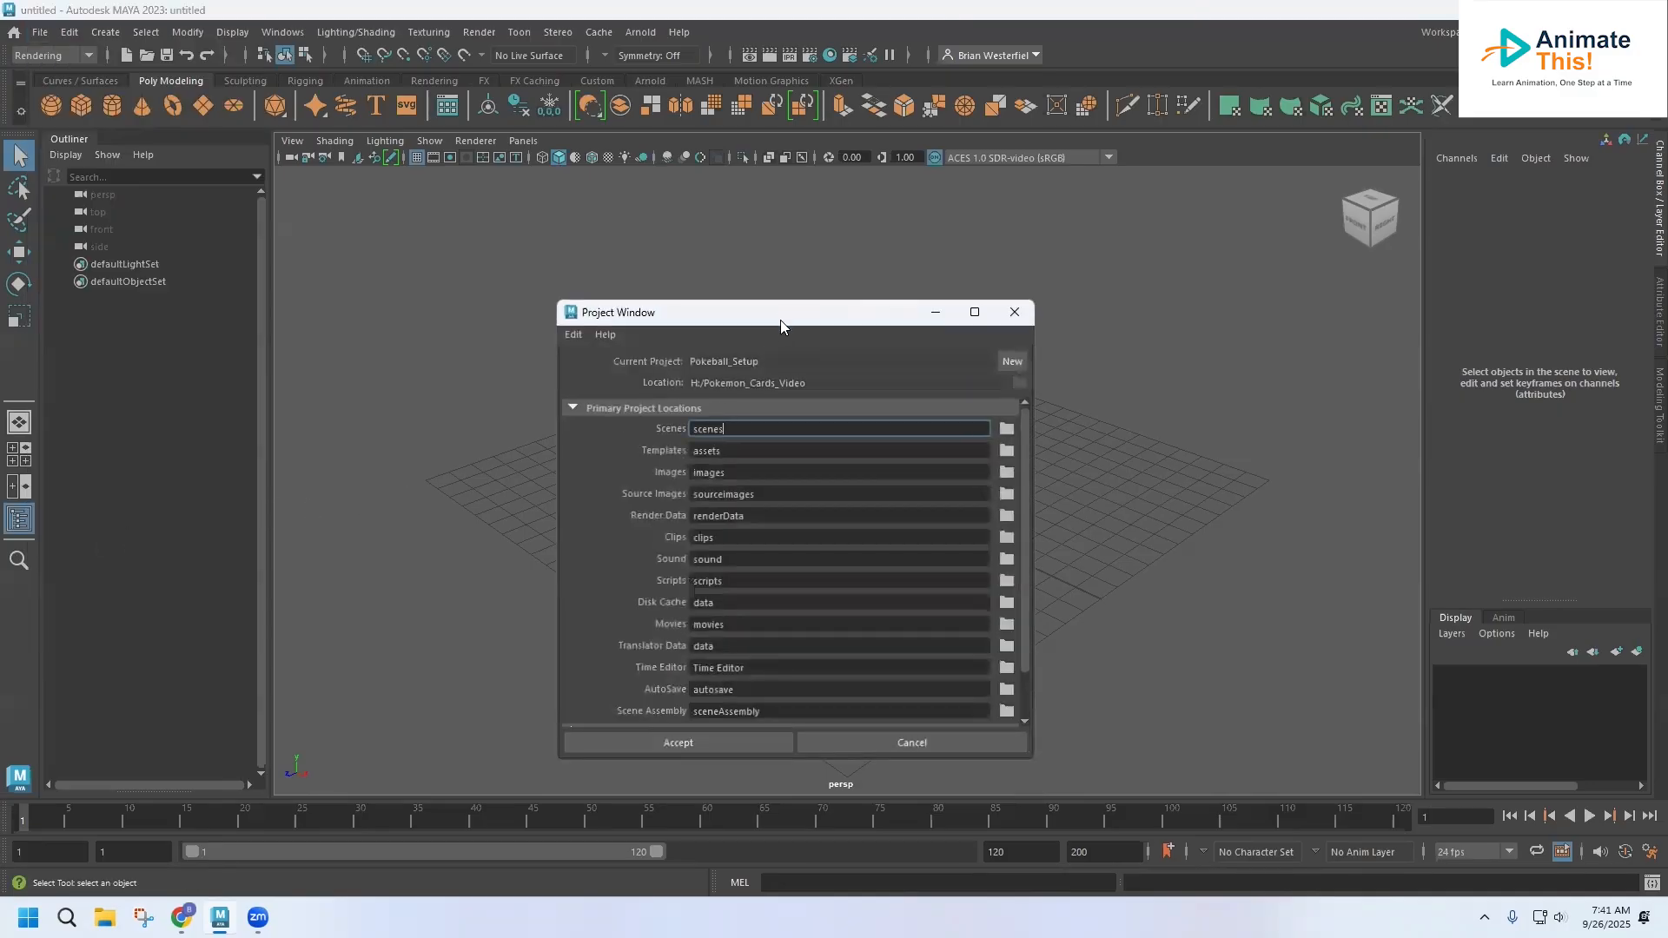
{"action": "left_click_drag", "start_coordinate": [773, 309], "coordinate": [743, 186]}
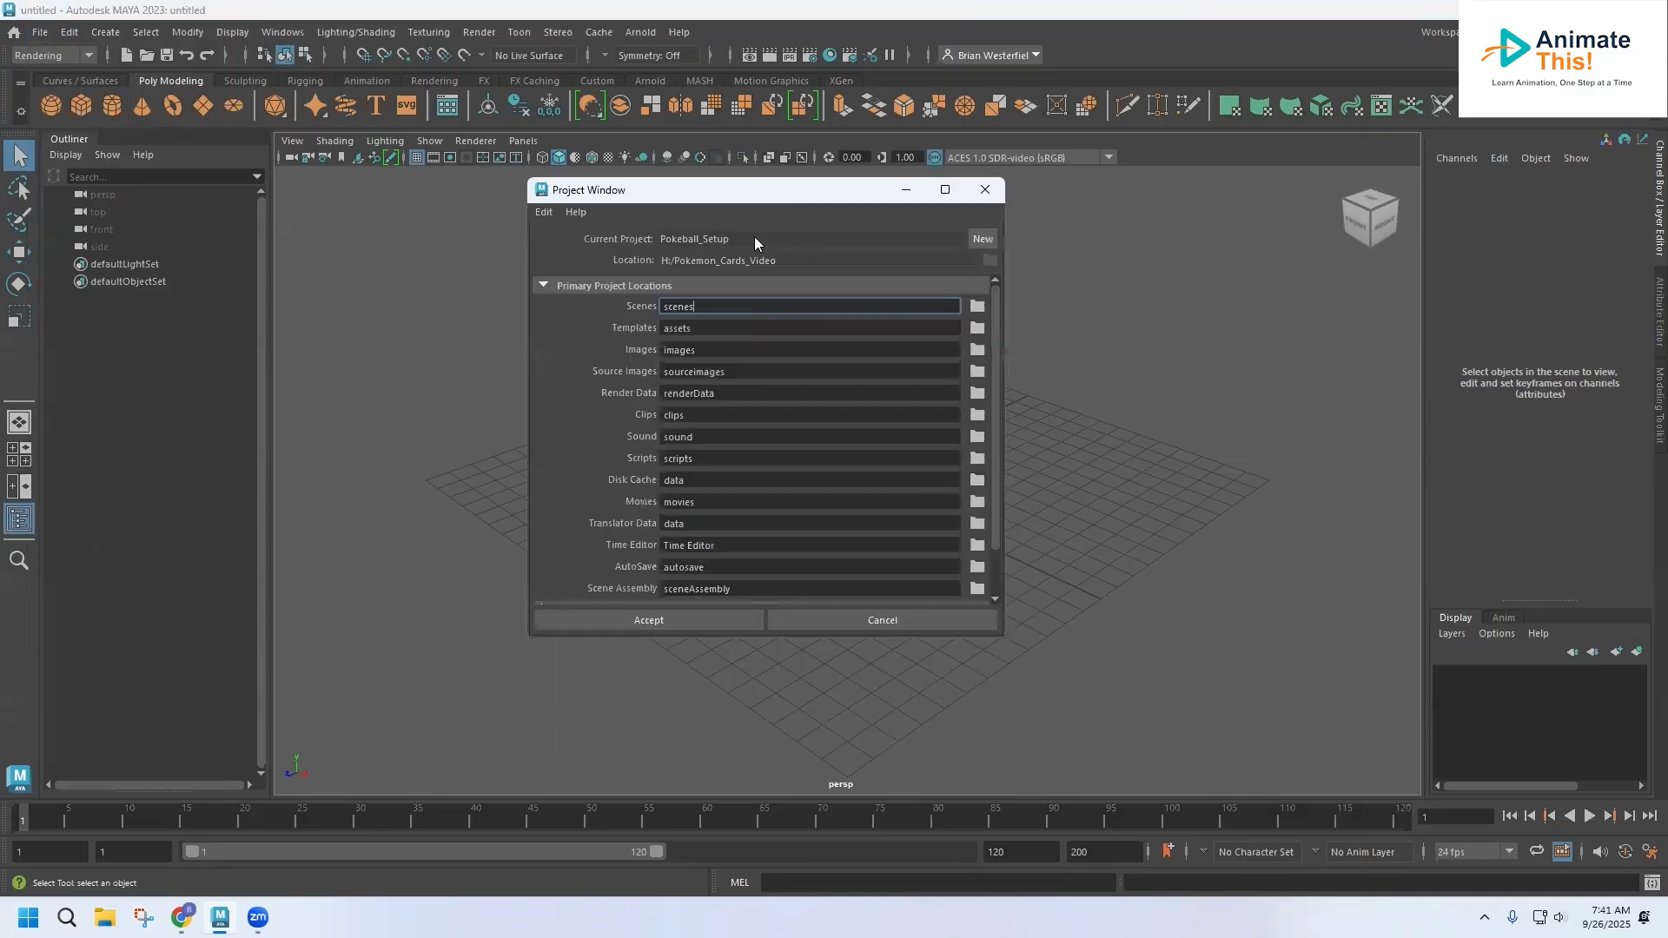
{"action": "left_click", "coordinate": [977, 238]}
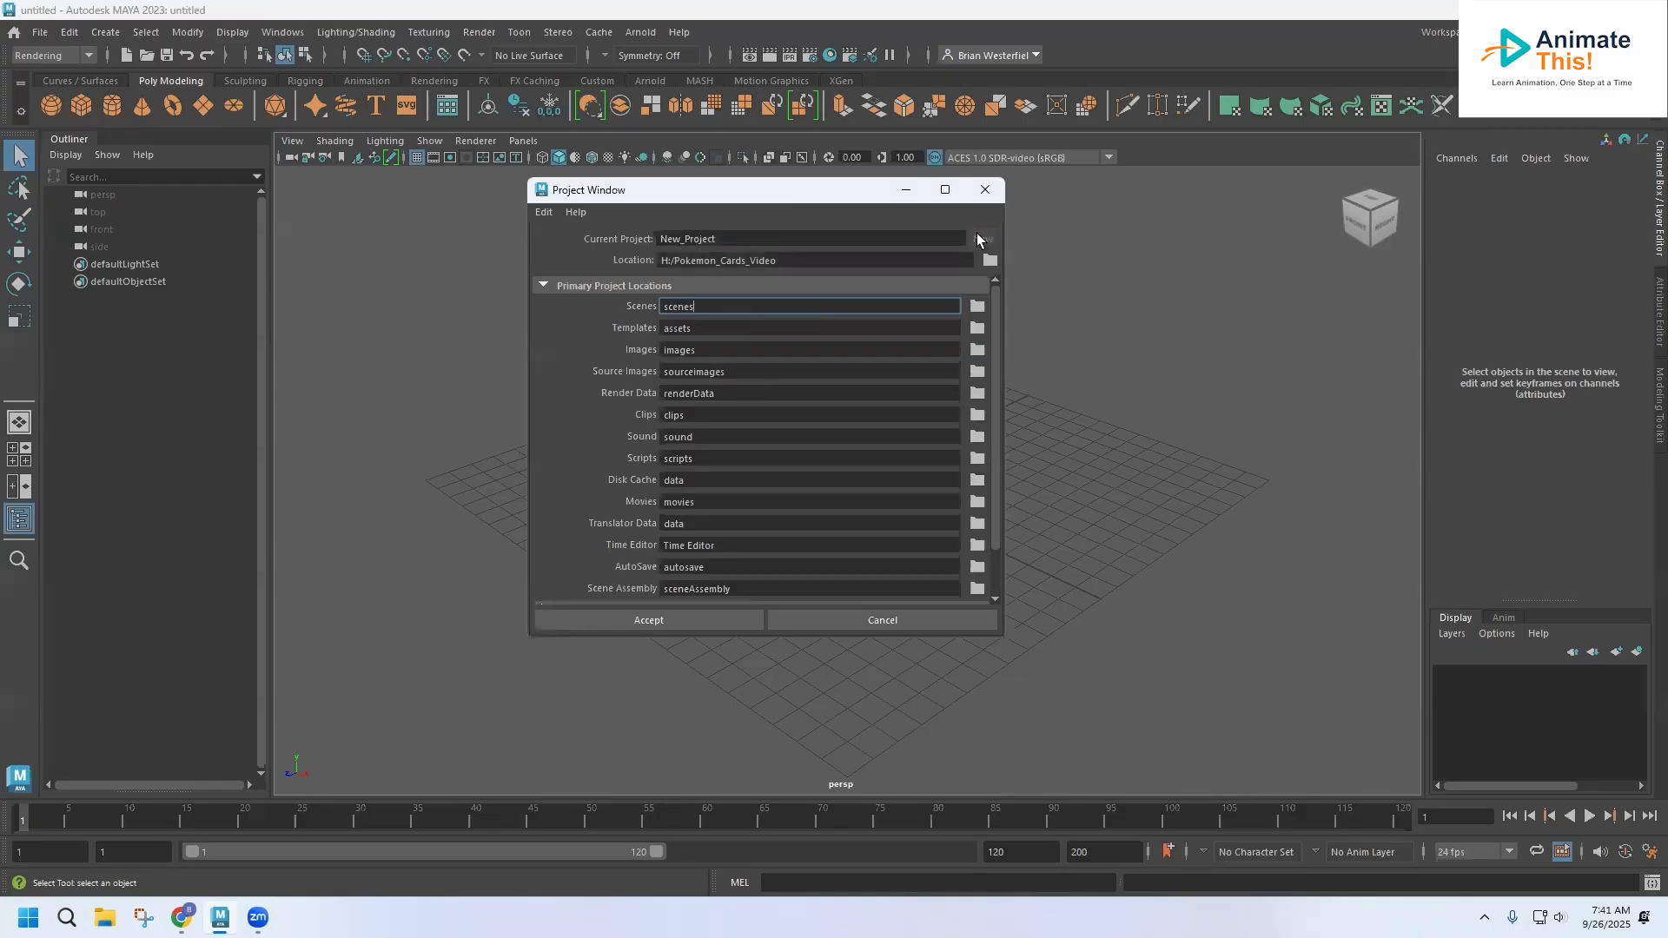
{"action": "double_click", "coordinate": [763, 239]}
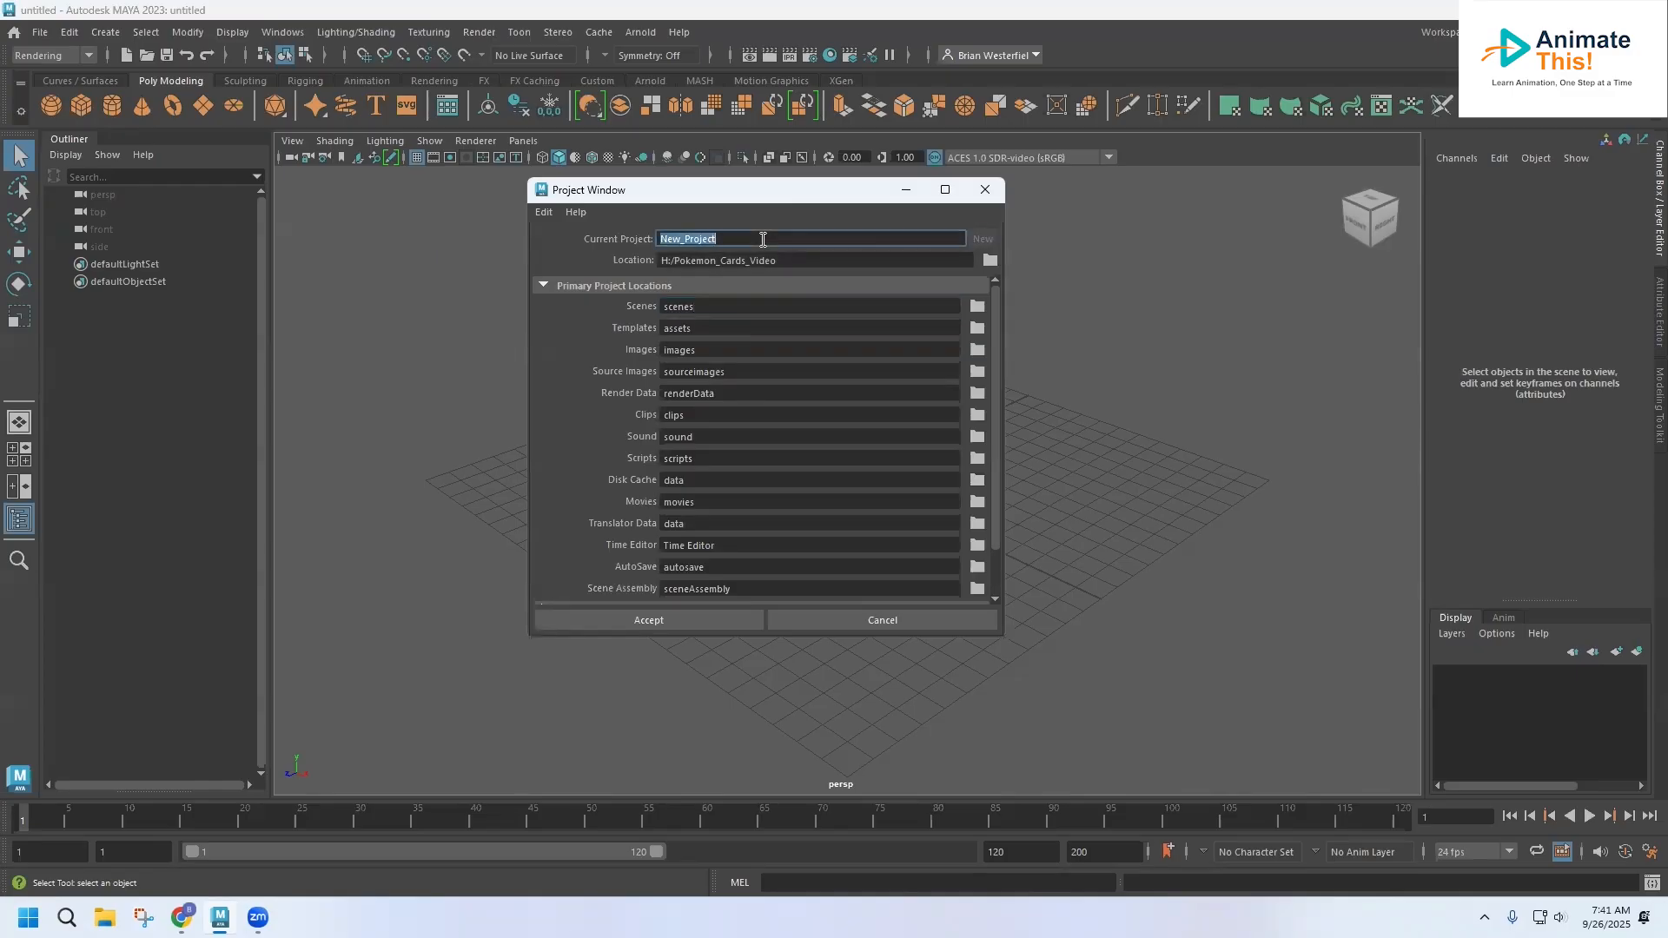
{"action": "type", "text": "Blocky_Character"}
Set the new project's location to the Desktop and accept the default folder structure
{"action": "left_click", "coordinate": [990, 260]}
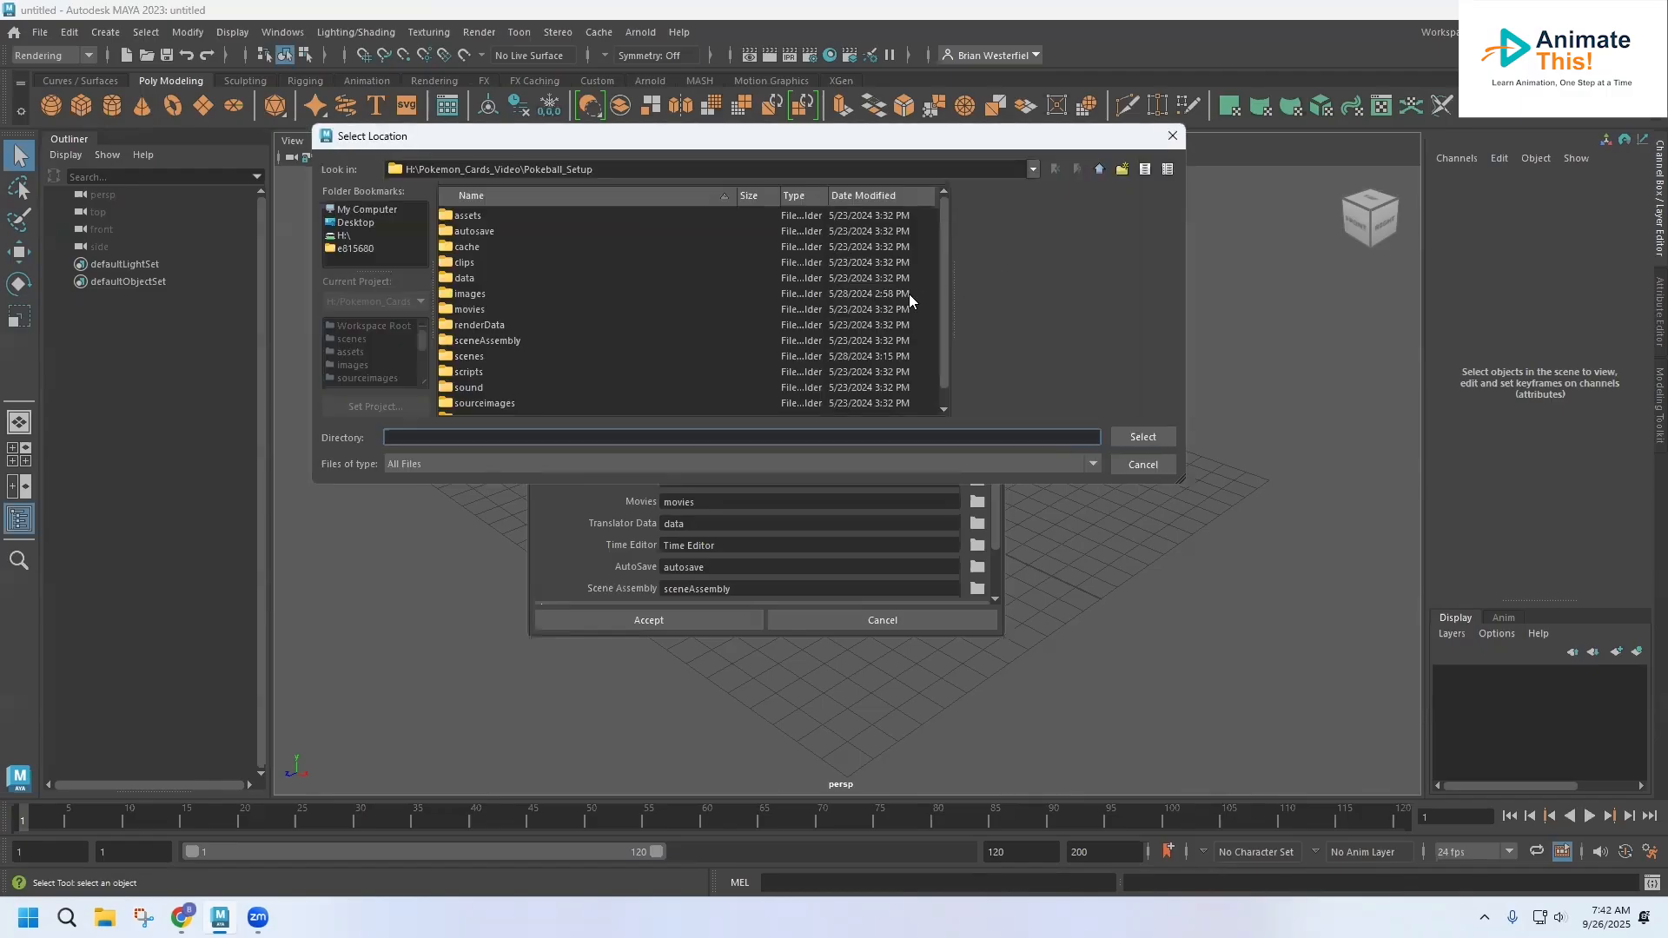
{"action": "left_click", "coordinate": [356, 223]}
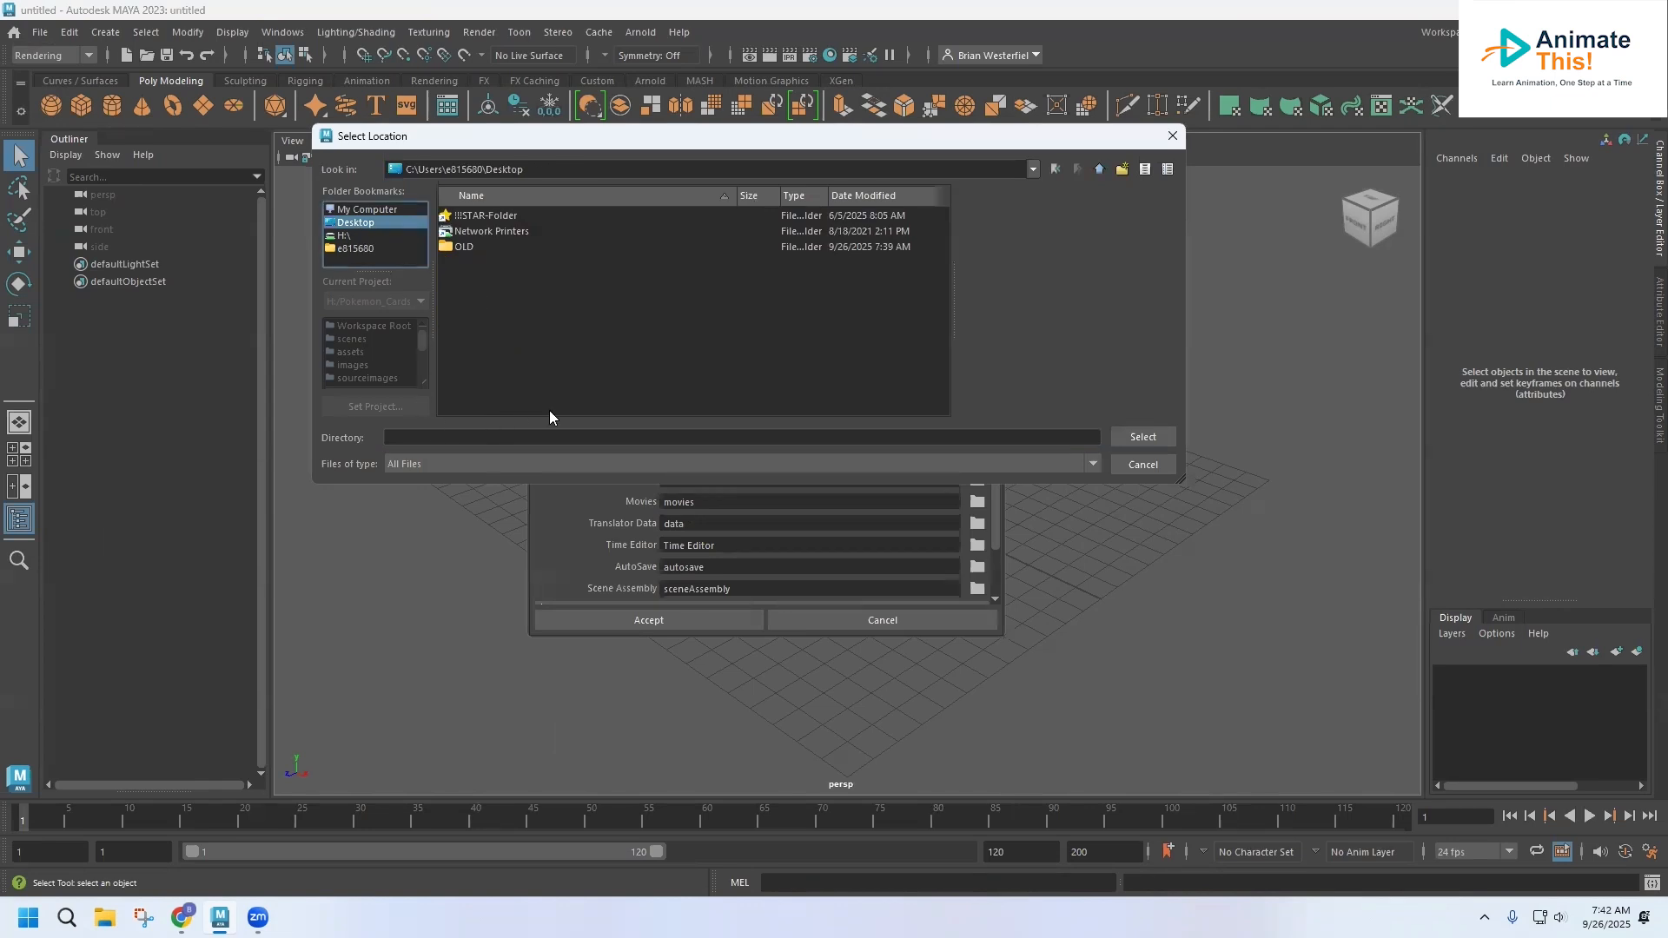
{"action": "left_click", "coordinate": [1138, 438]}
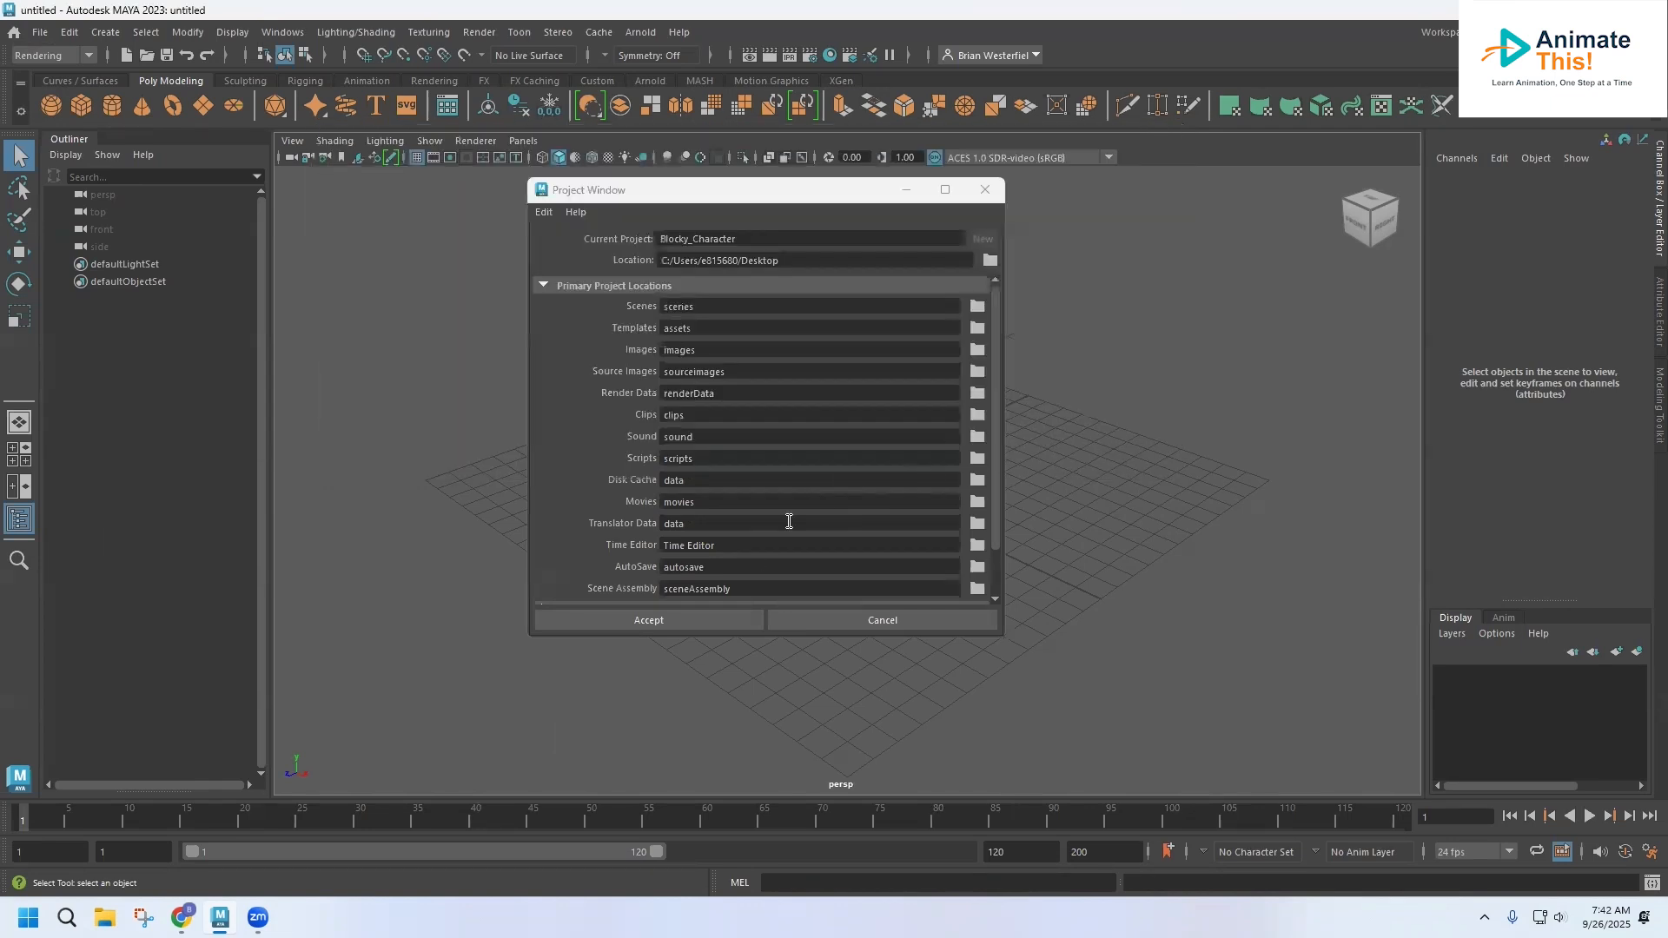
{"action": "left_click", "coordinate": [661, 622]}
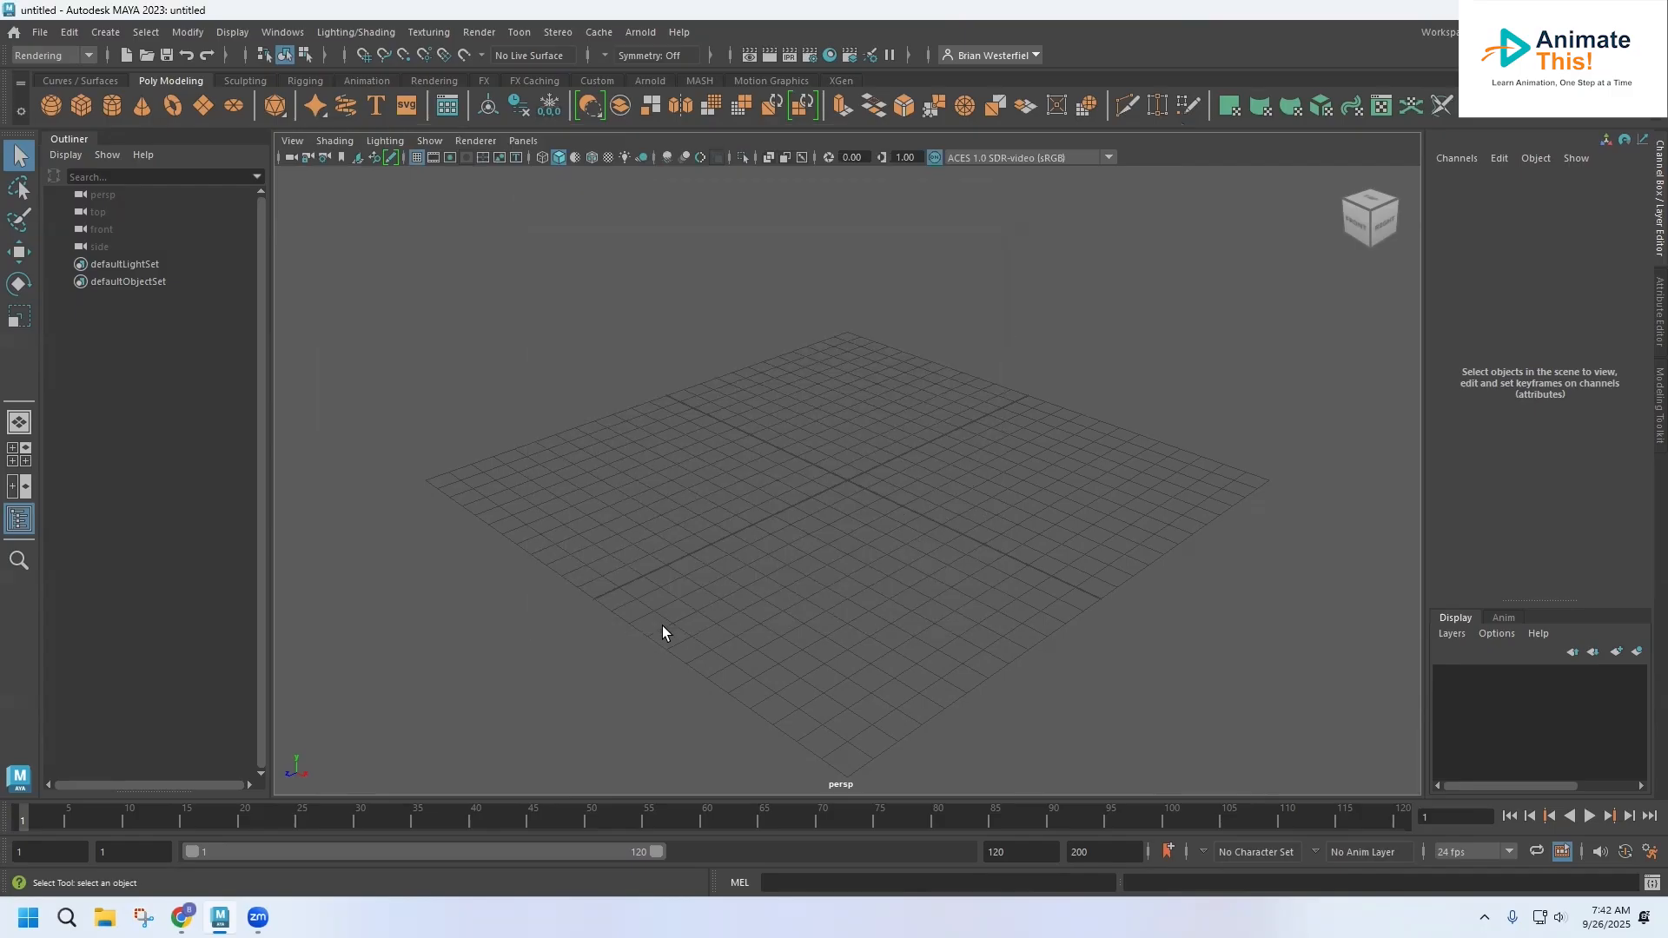
Save the scene as Blocky_1 in Maya Binary format in the project's scenes folder
{"action": "left_click", "coordinate": [41, 40]}
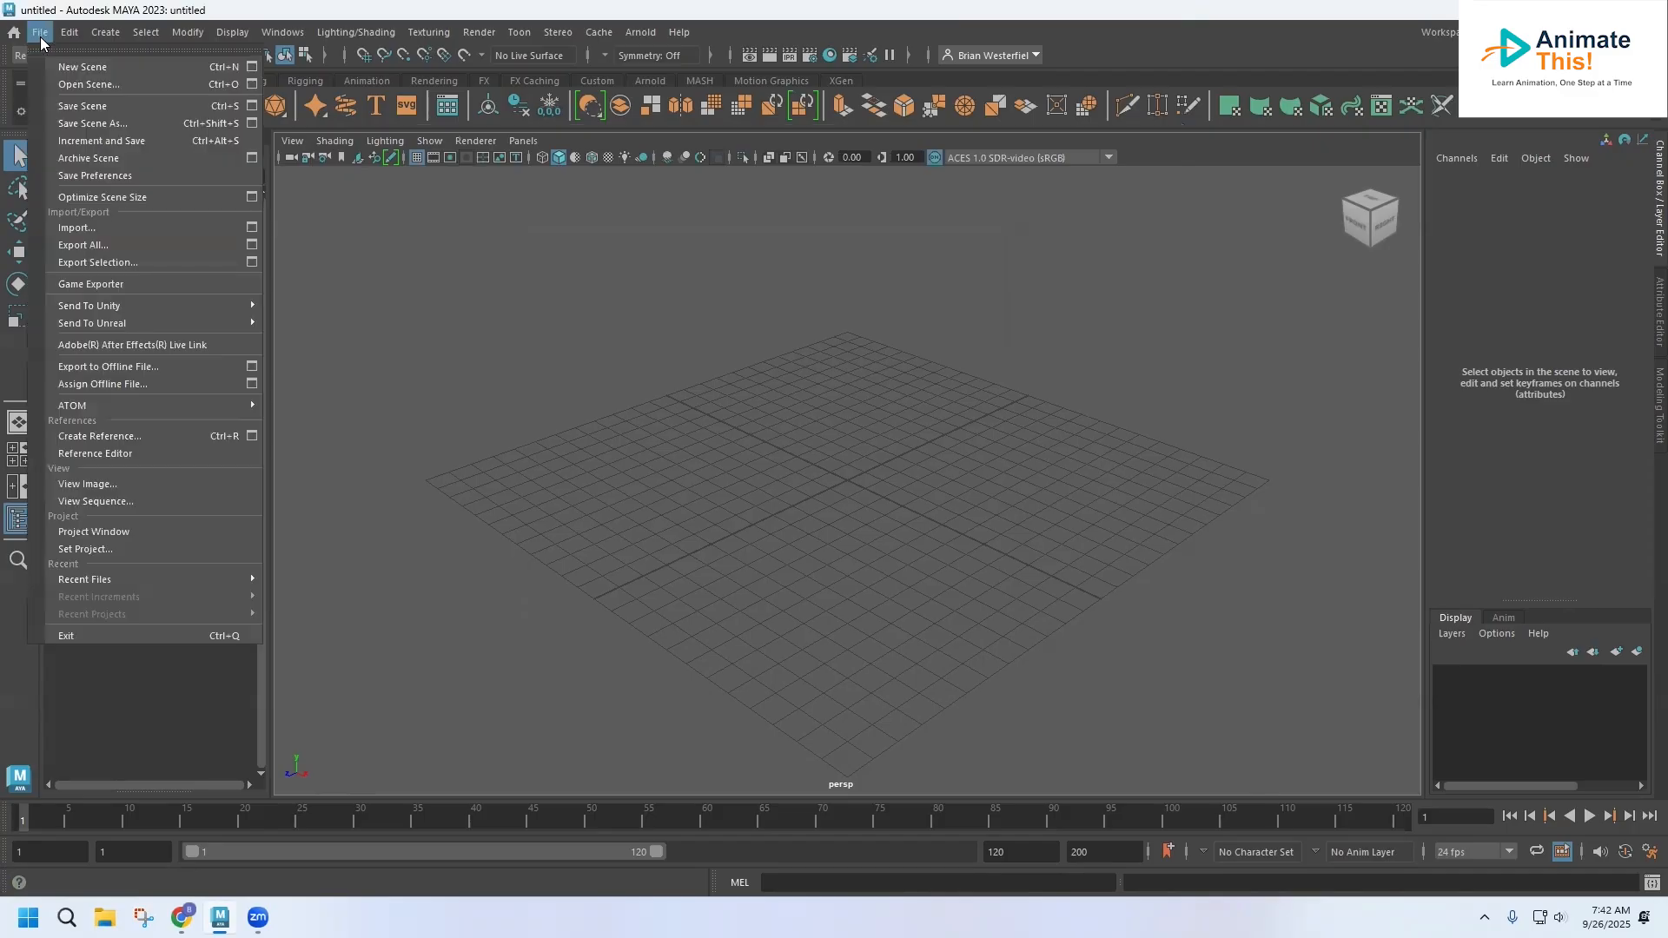
{"action": "left_click", "coordinate": [83, 120]}
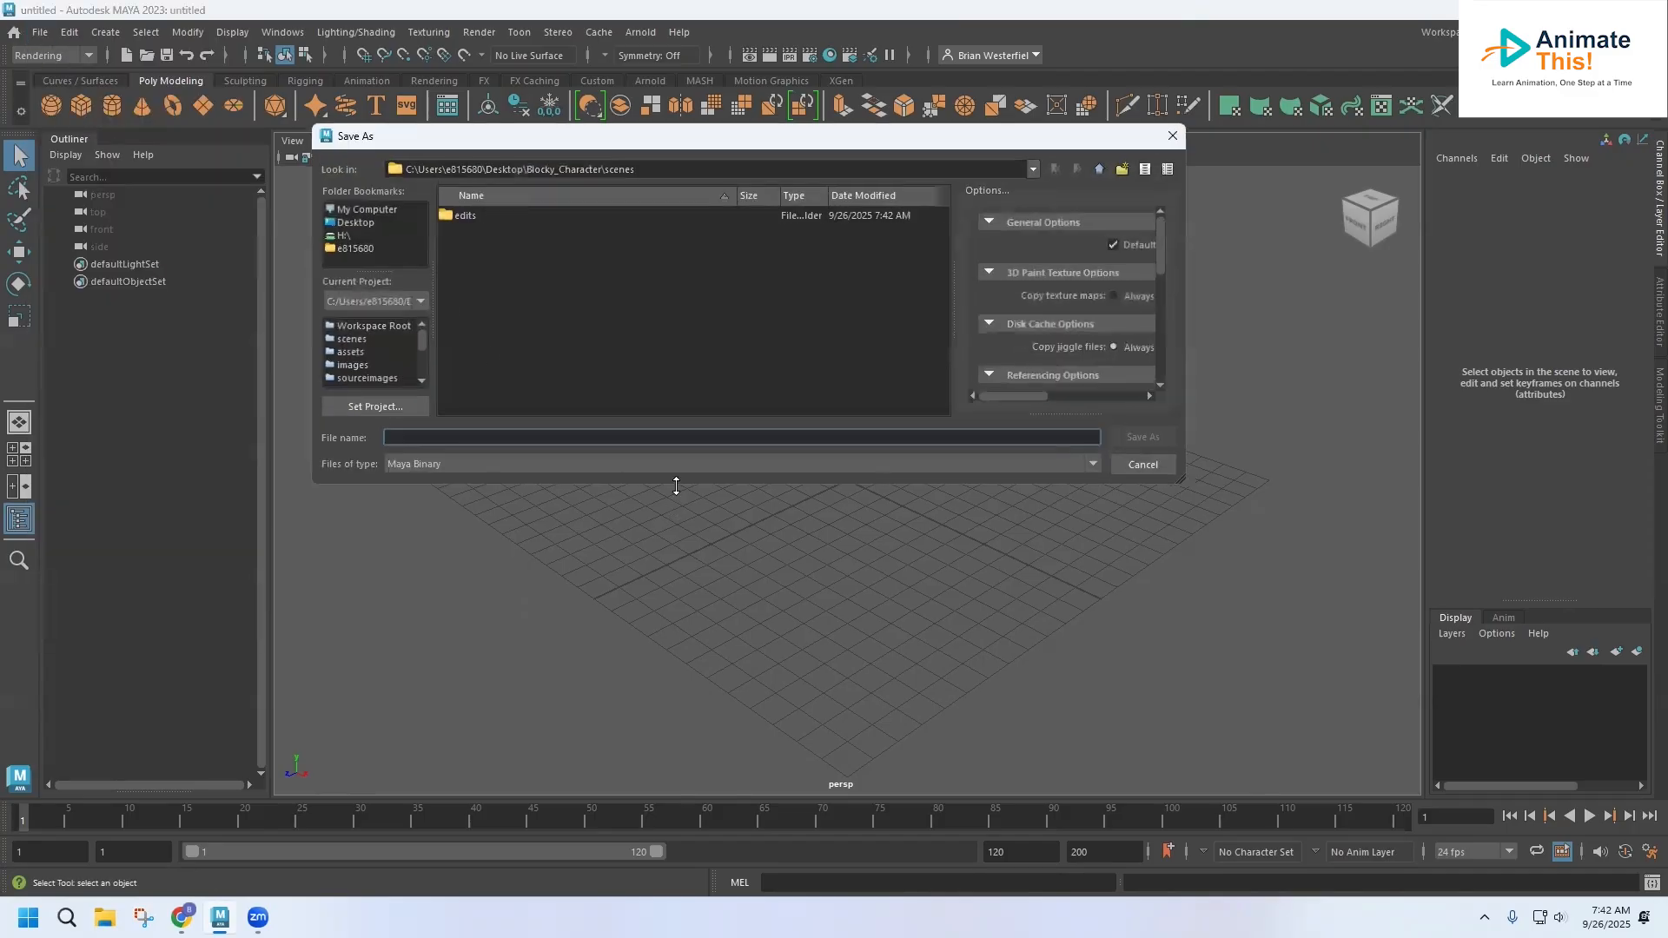
{"action": "left_click_drag", "start_coordinate": [676, 486], "coordinate": [688, 650]}
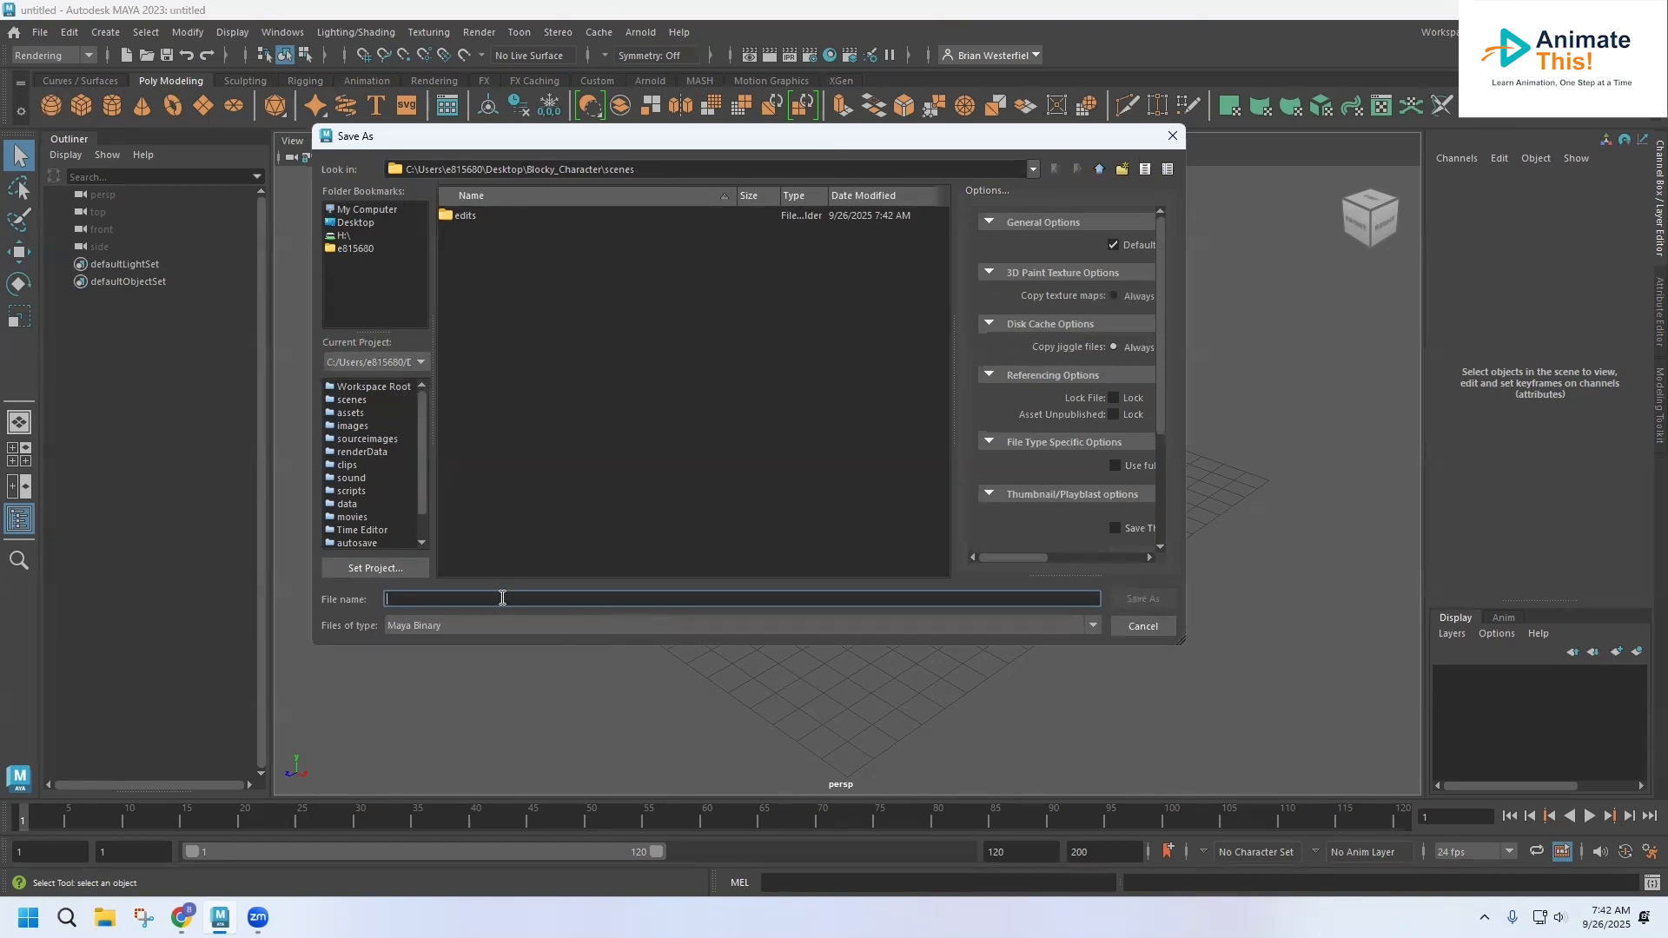
{"action": "type", "text": "Blocky_1"}
{"action": "left_click", "coordinate": [1137, 602]}
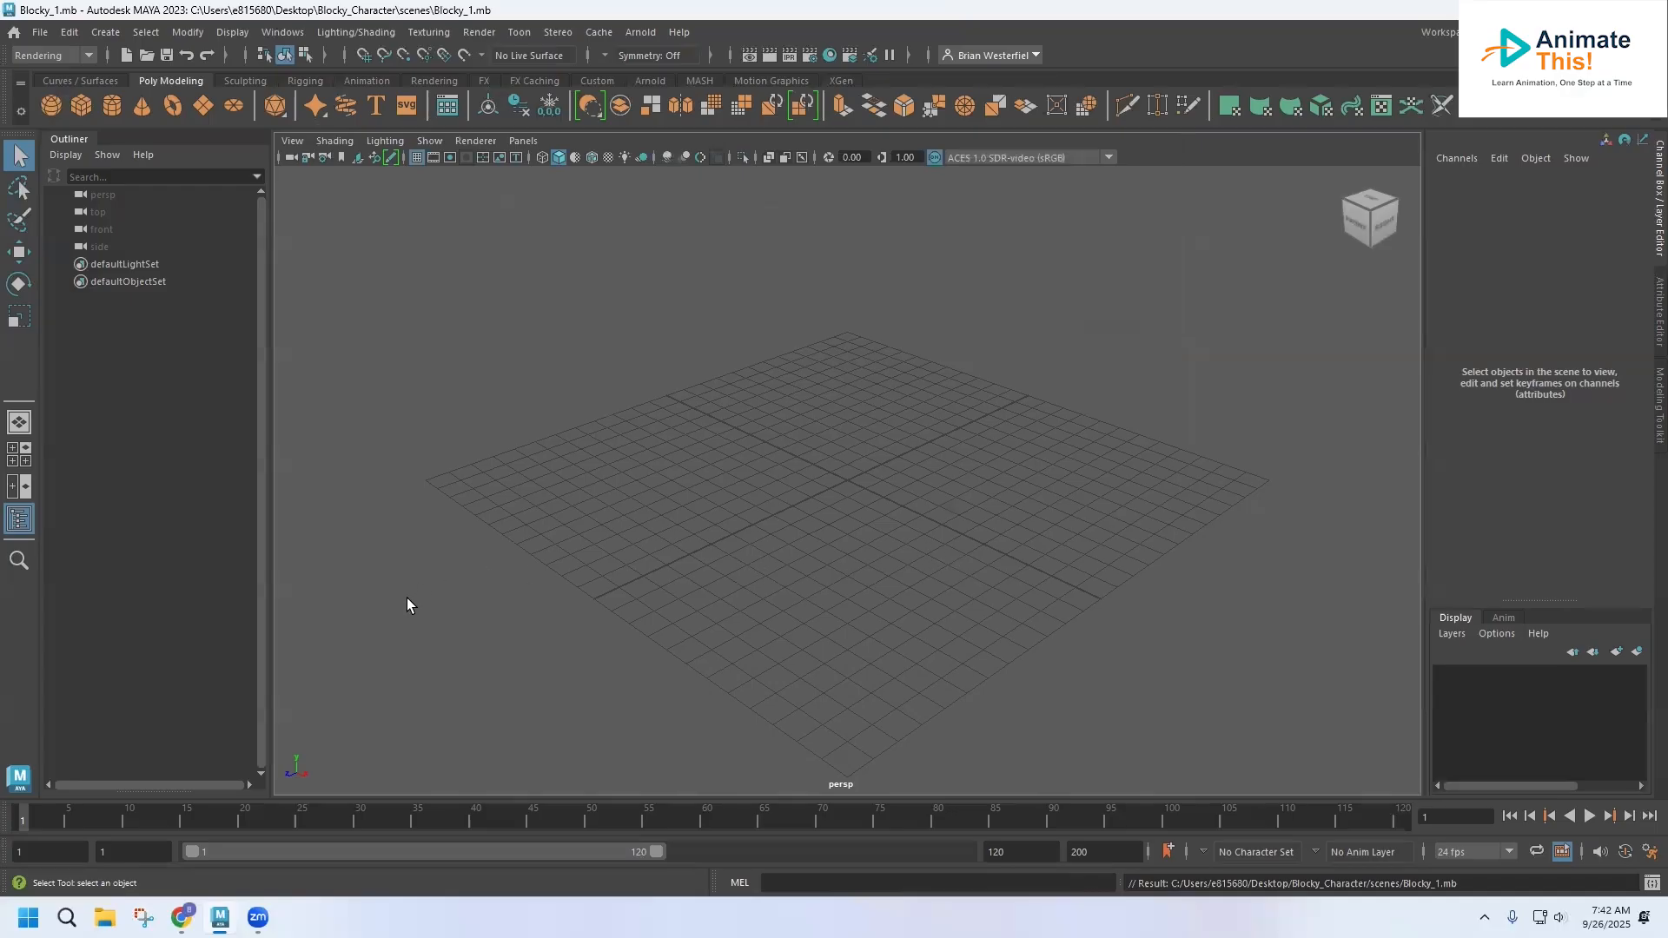
Switch to File Explorer and view Front_Reference-01.png and Side_Reference-01.png from the Downloads folder
{"action": "left_click", "coordinate": [105, 917]}
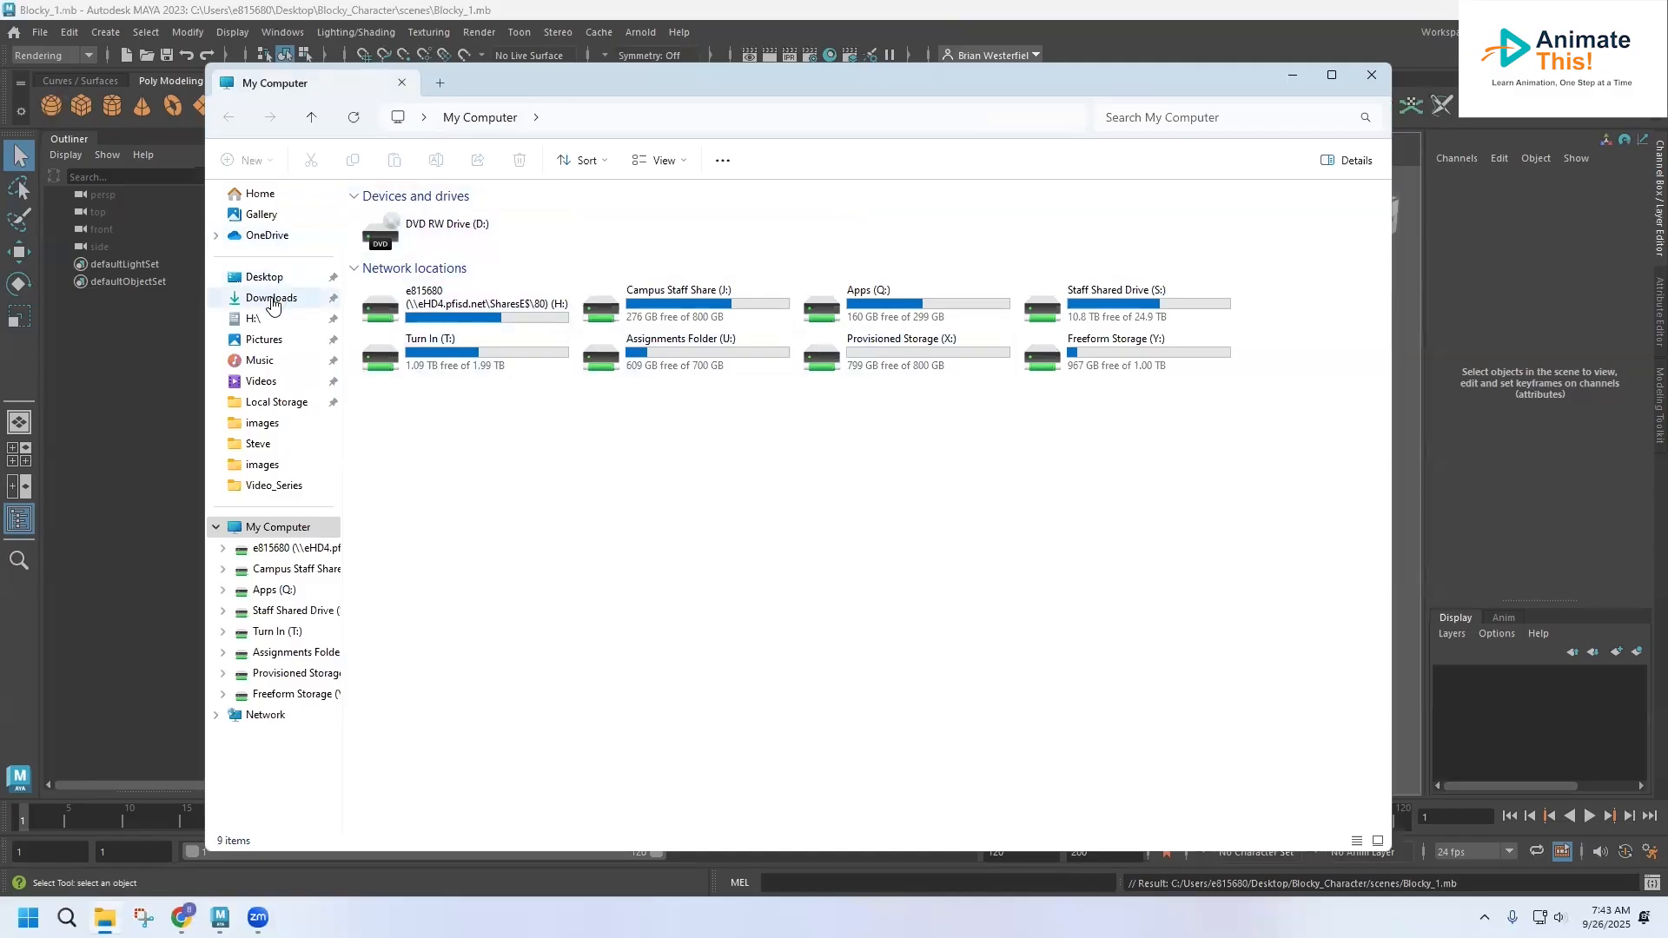
{"action": "left_click", "coordinate": [272, 300]}
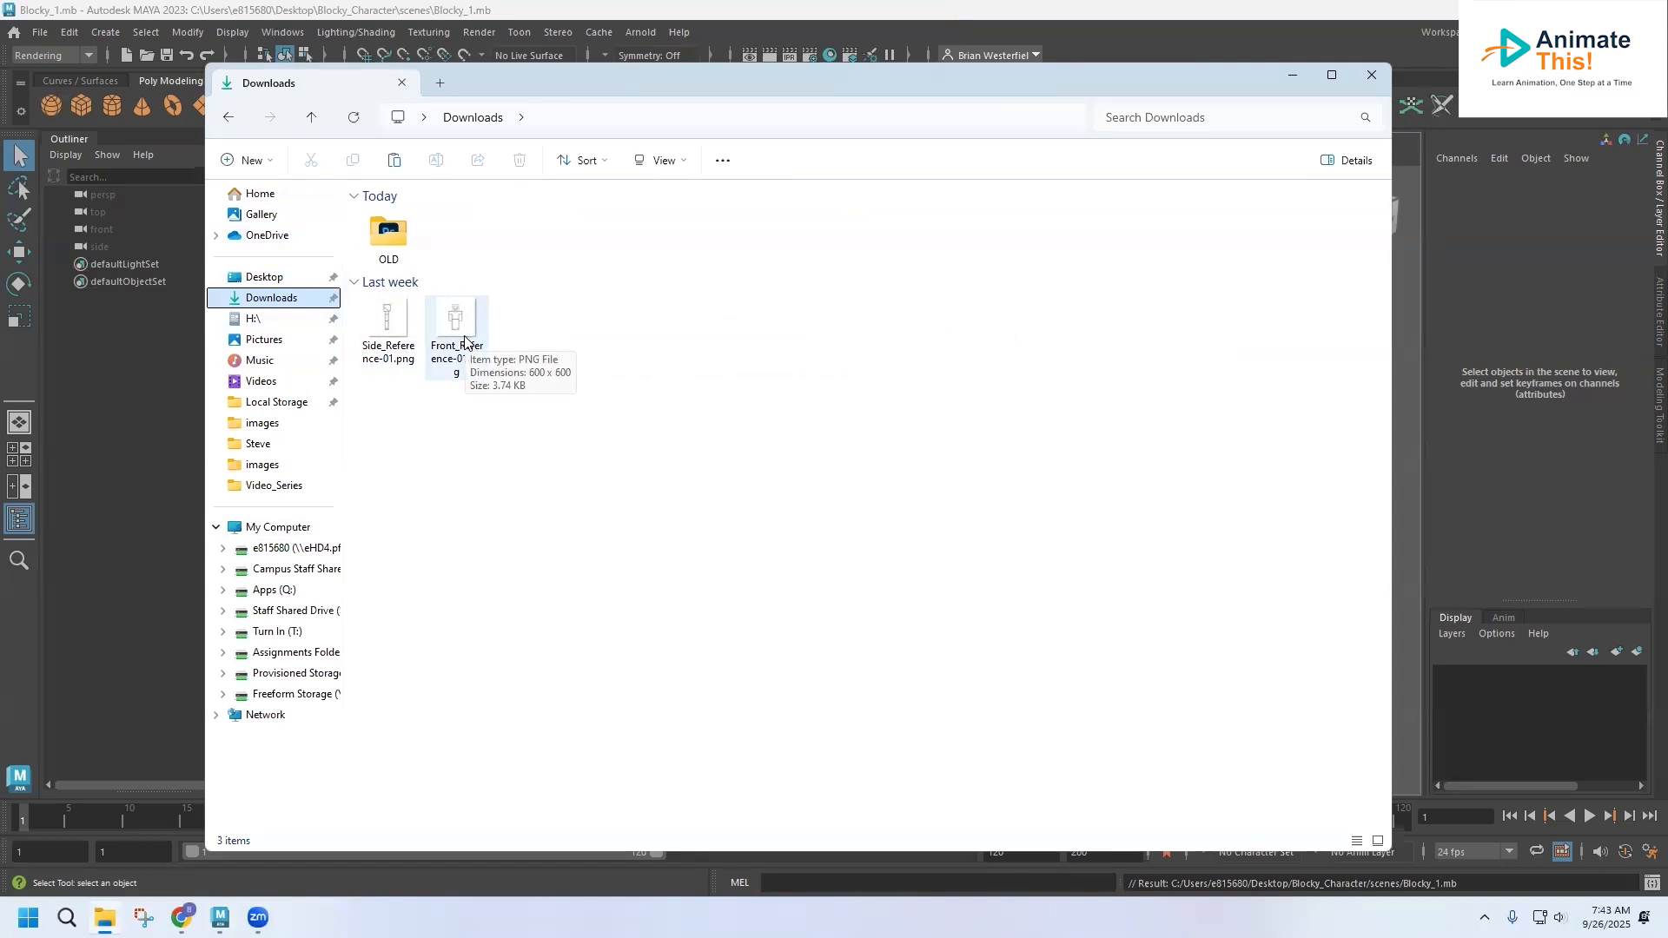
{"action": "left_click", "coordinate": [459, 323]}
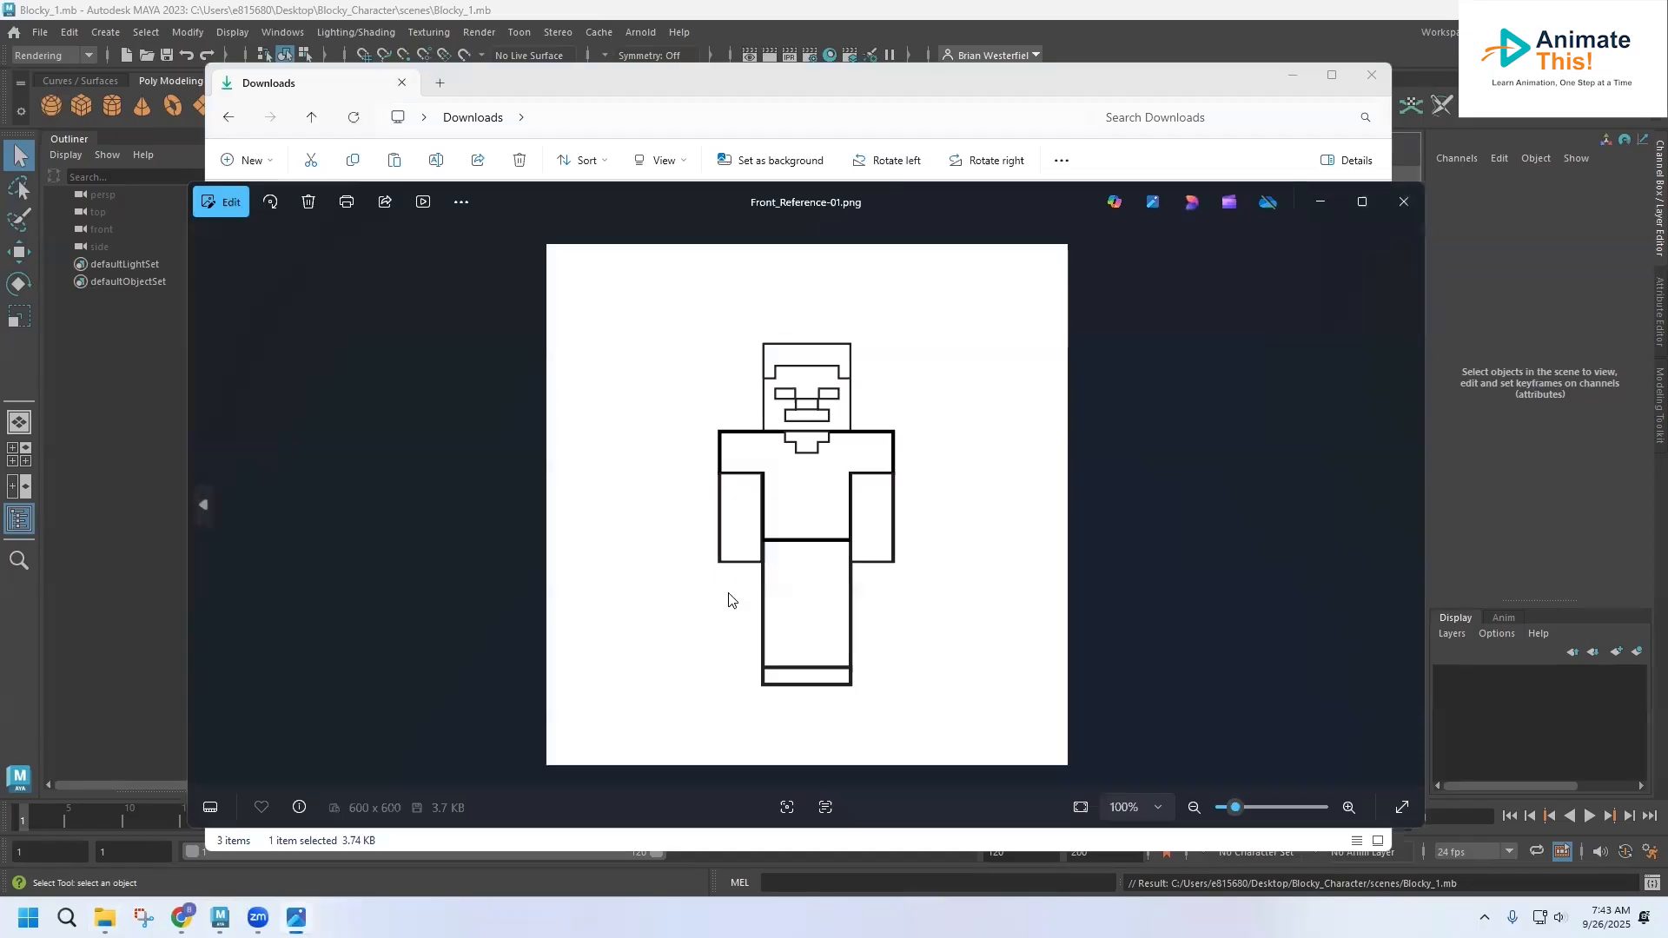
{"action": "left_click", "coordinate": [1403, 202]}
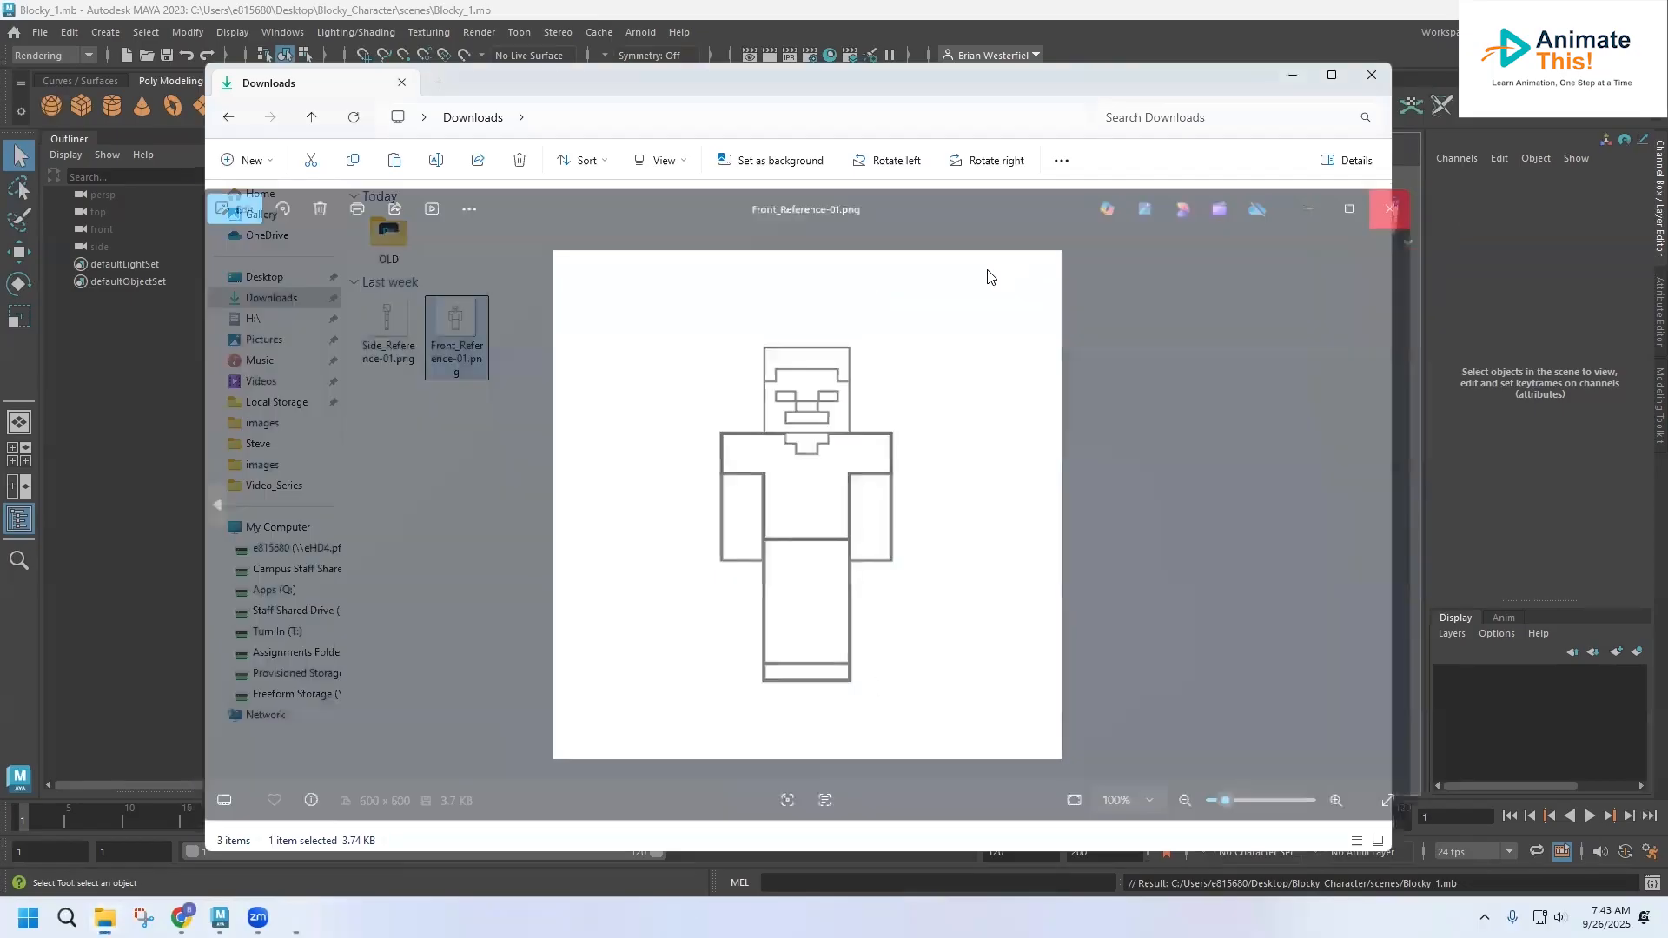
{"action": "double_click", "coordinate": [396, 319]}
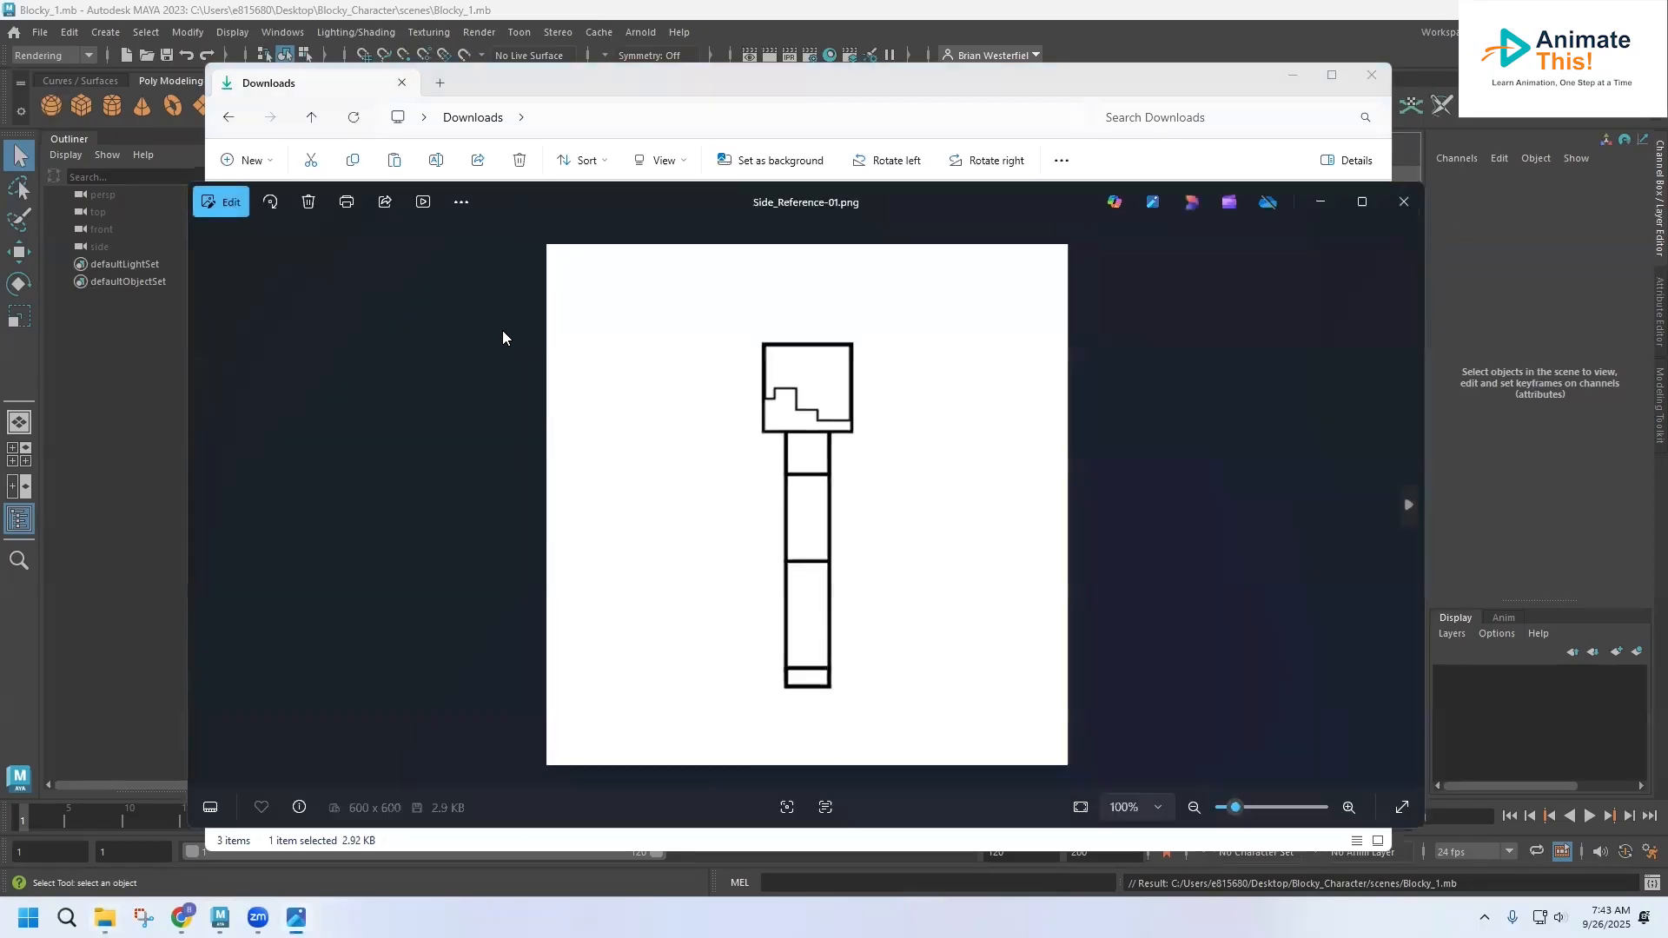
{"action": "left_click", "coordinate": [1405, 202]}
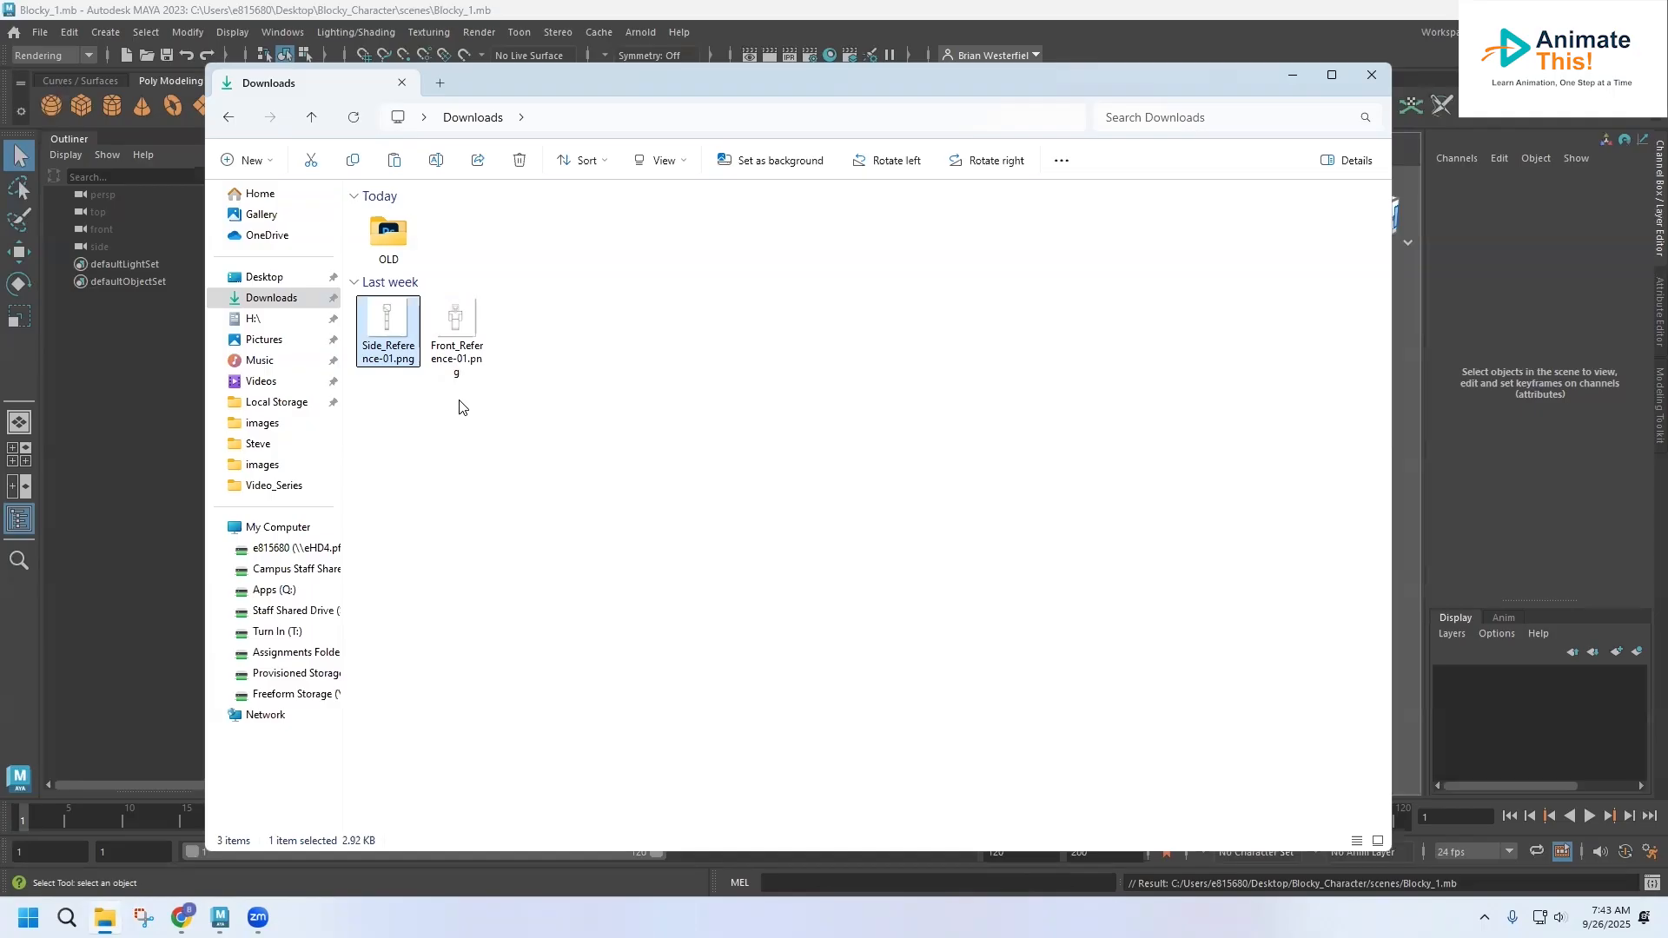
Copy both the side and front reference images in the Downloads folder
{"action": "left_click_drag", "start_coordinate": [502, 380], "coordinate": [366, 326]}
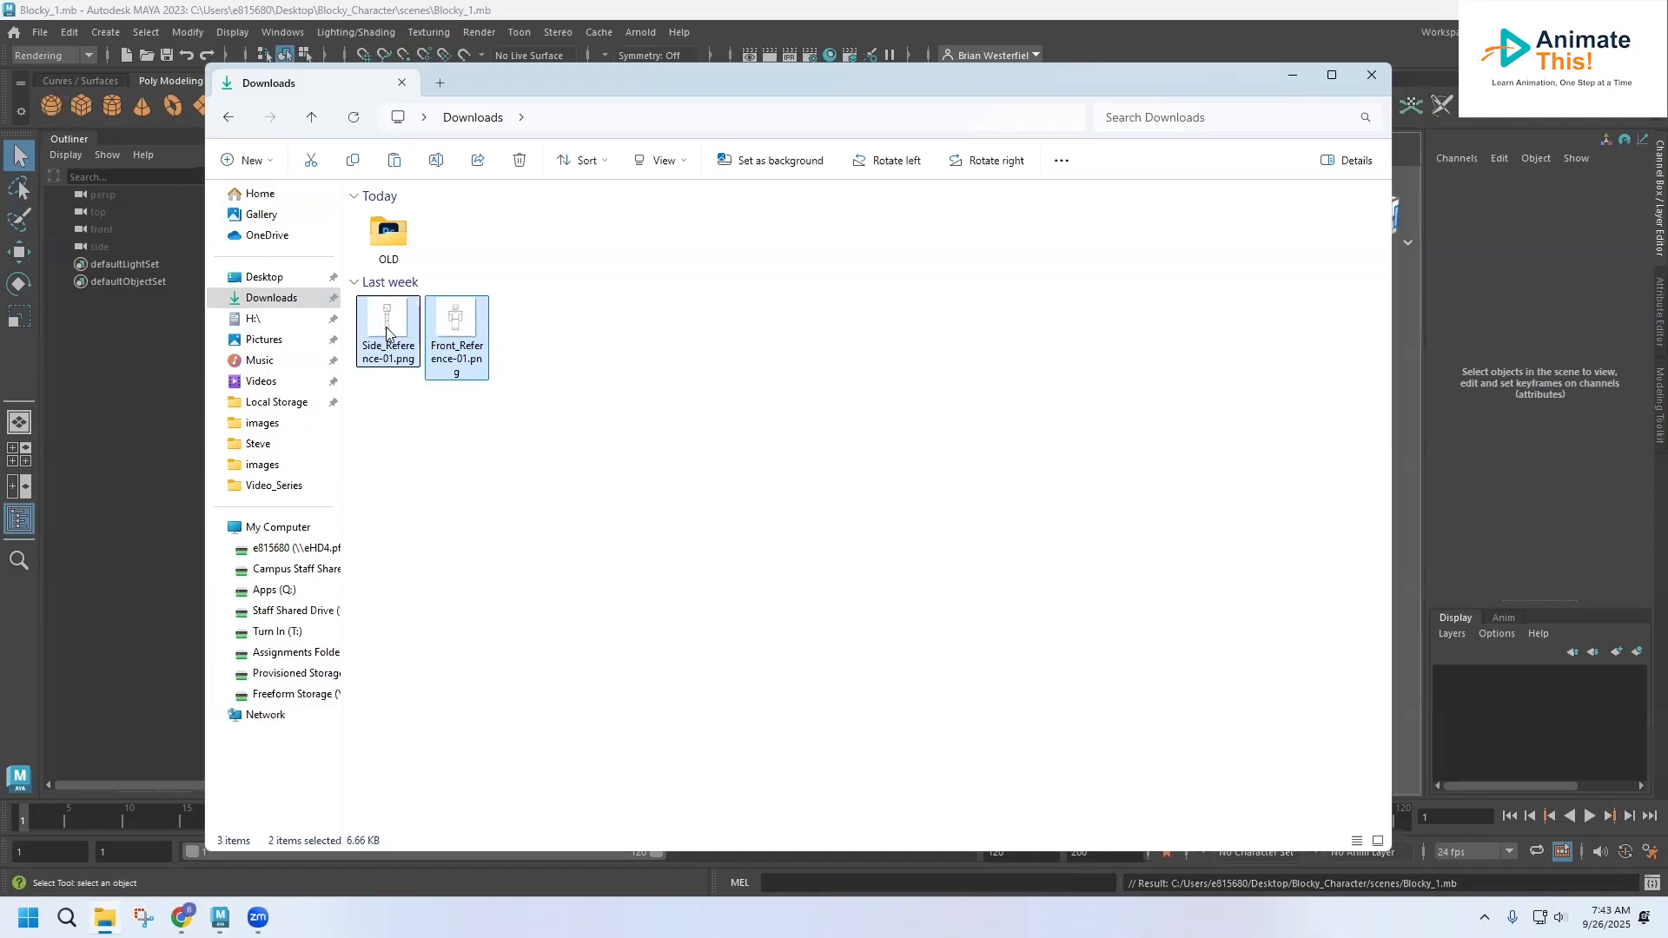
{"action": "right_click", "coordinate": [386, 332]}
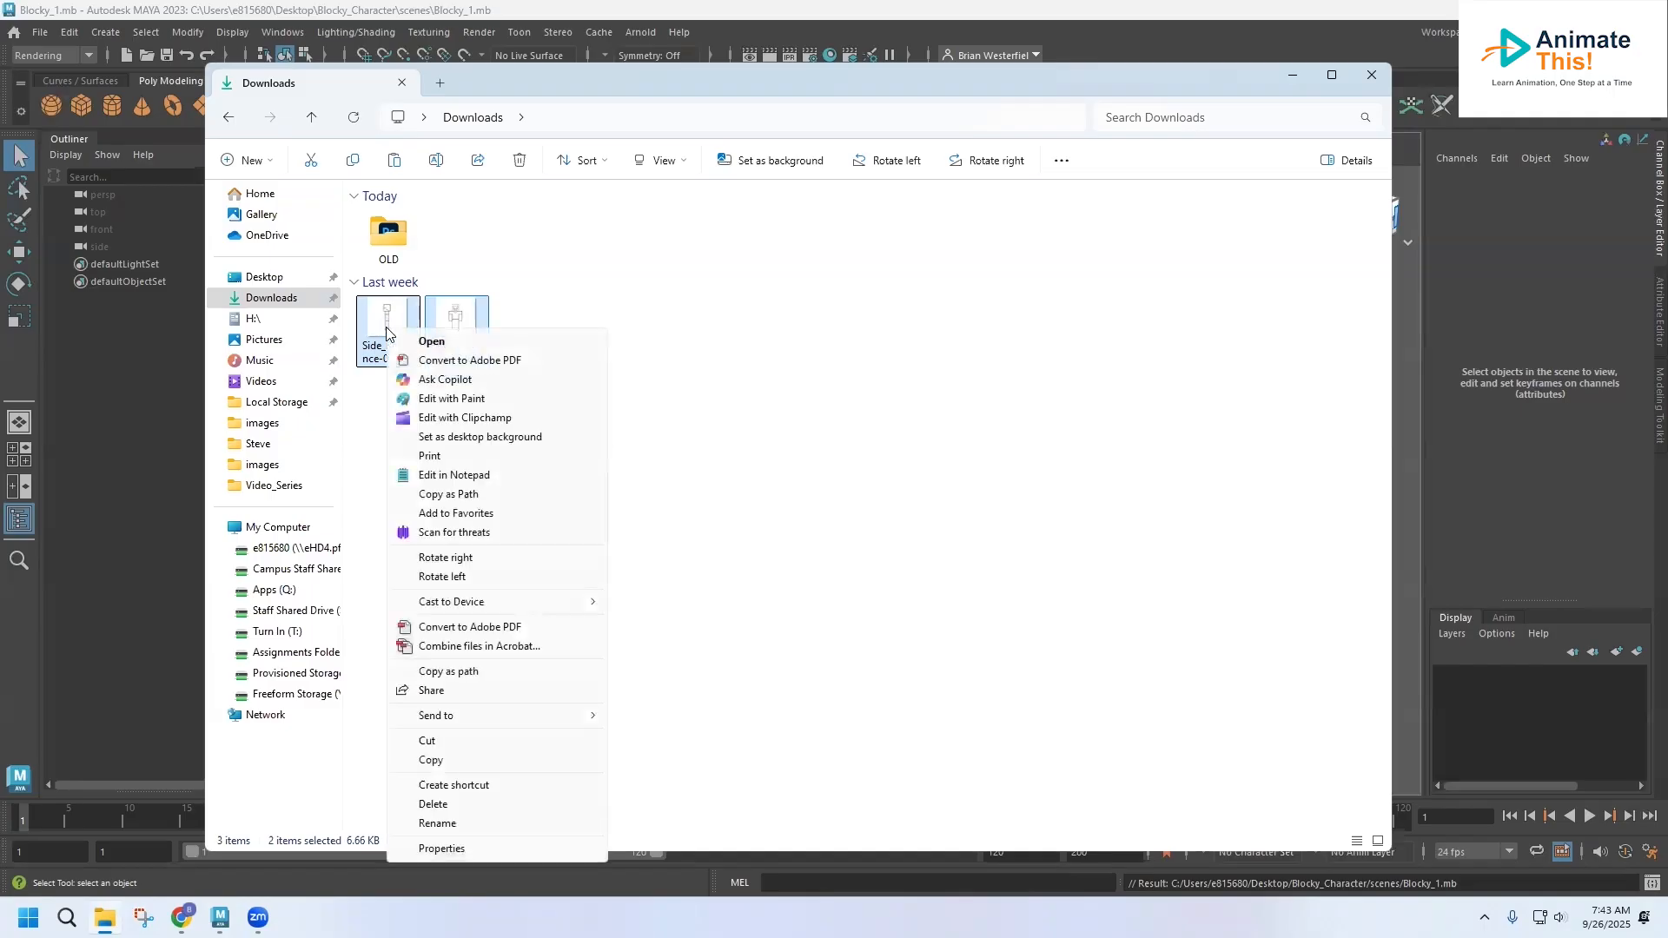
{"action": "left_click", "coordinate": [447, 760]}
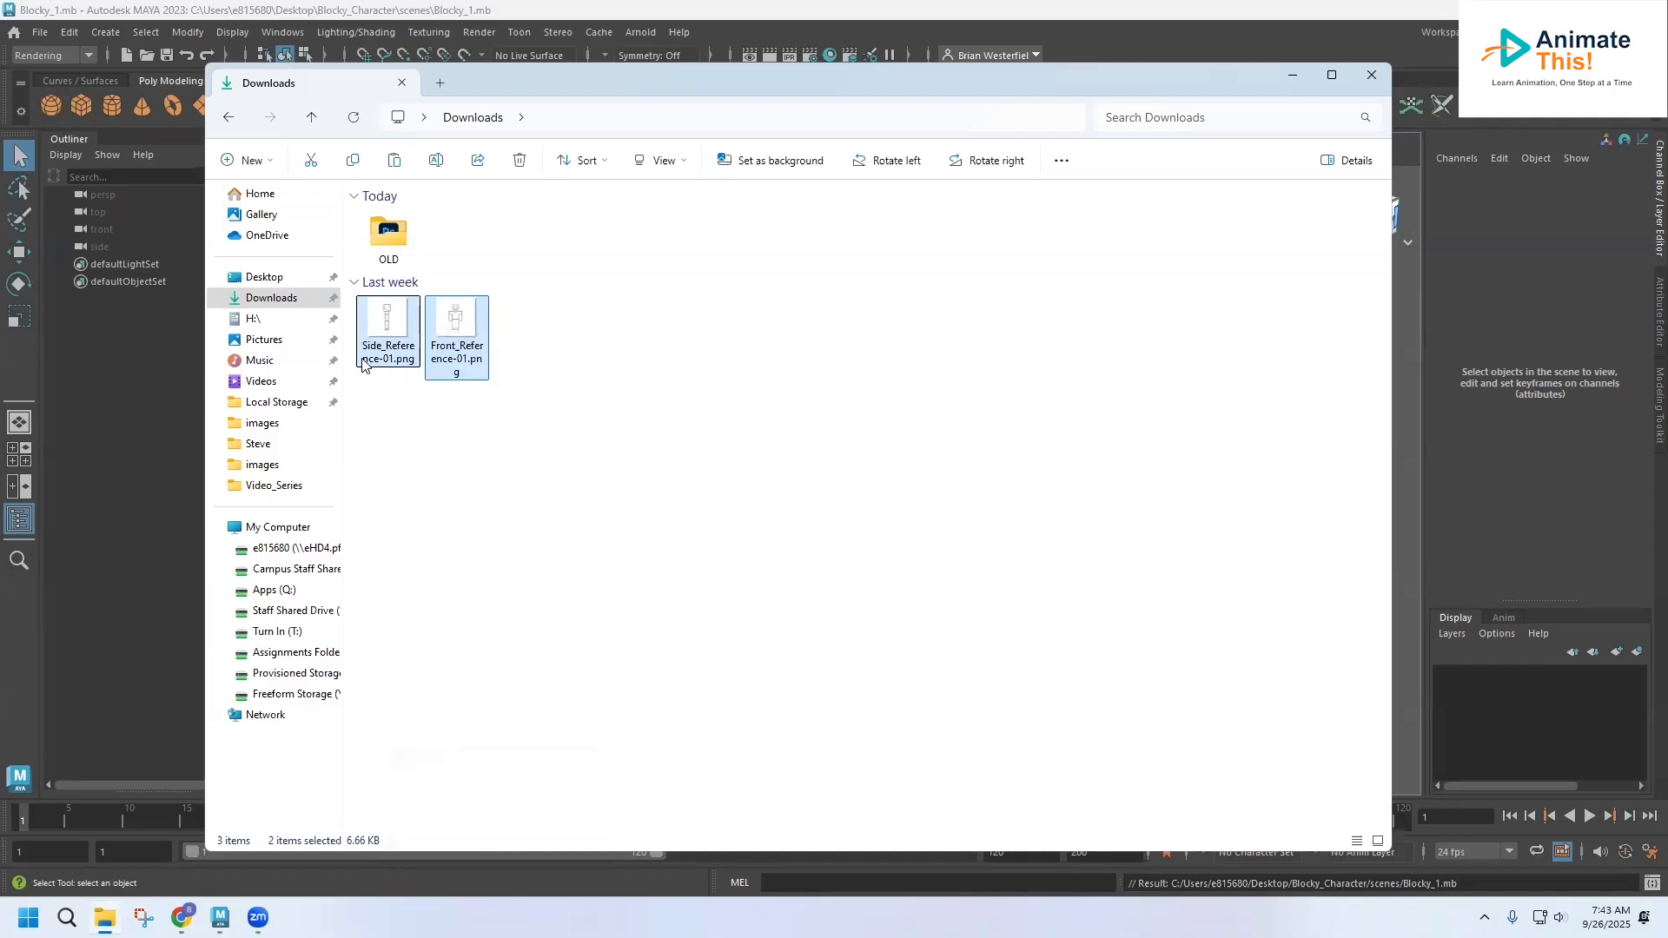
Paste the two reference images into the sourceimages folder of the Desktop project Blocky_Character and close File Explorer
{"action": "left_click", "coordinate": [252, 279]}
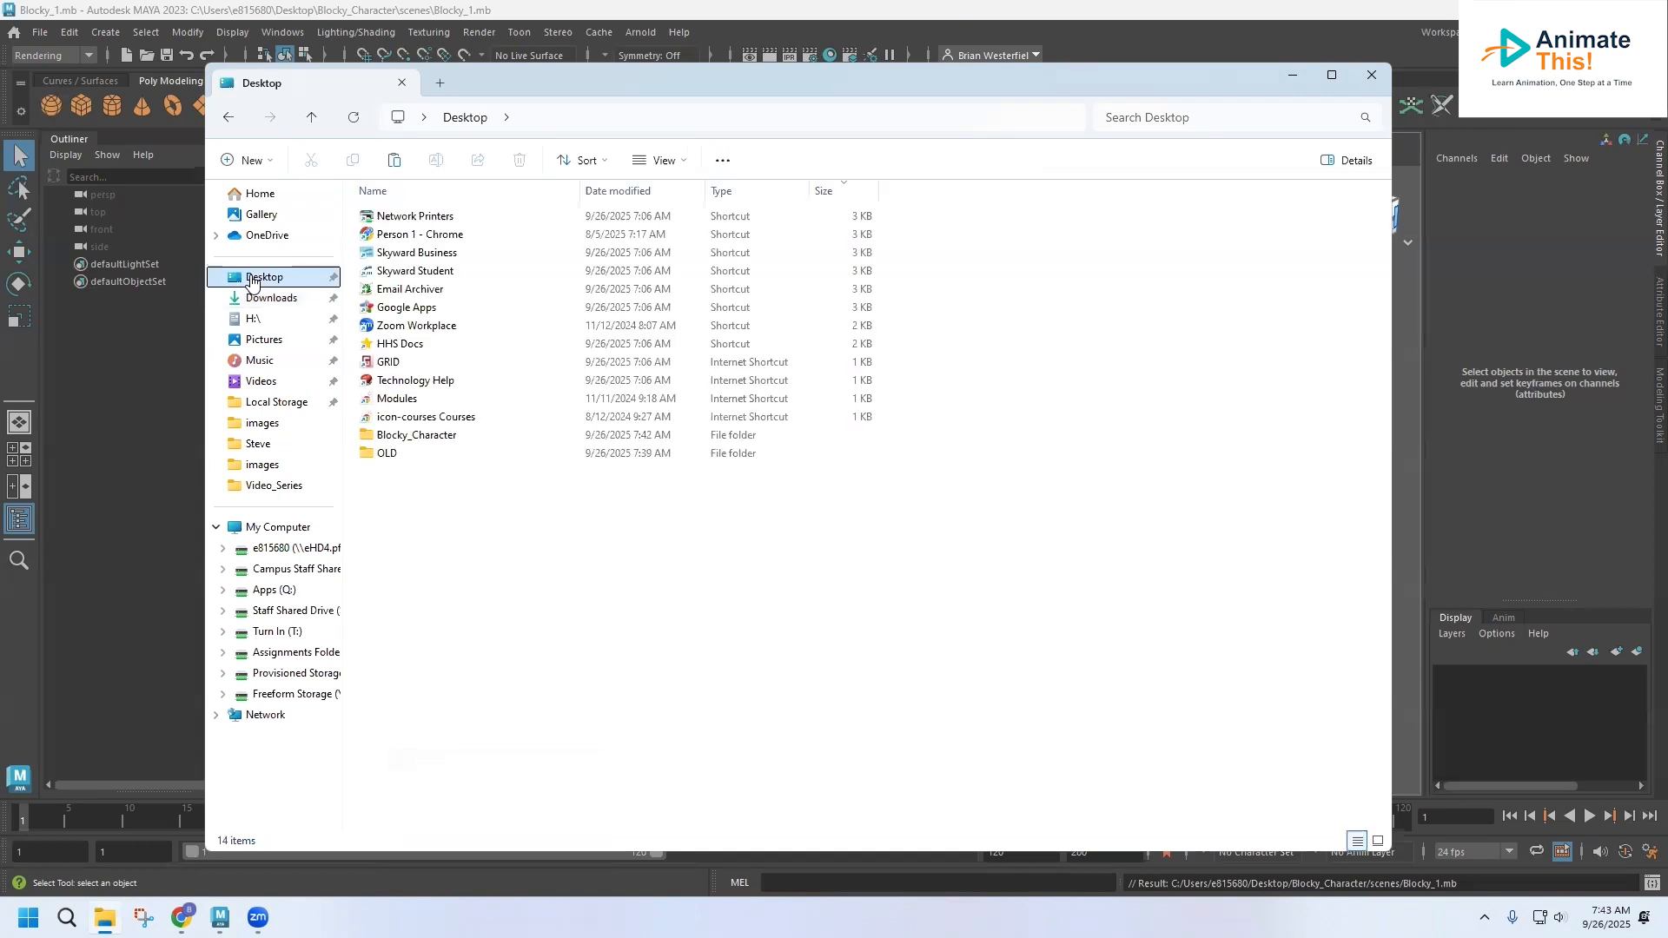
{"action": "double_click", "coordinate": [411, 439]}
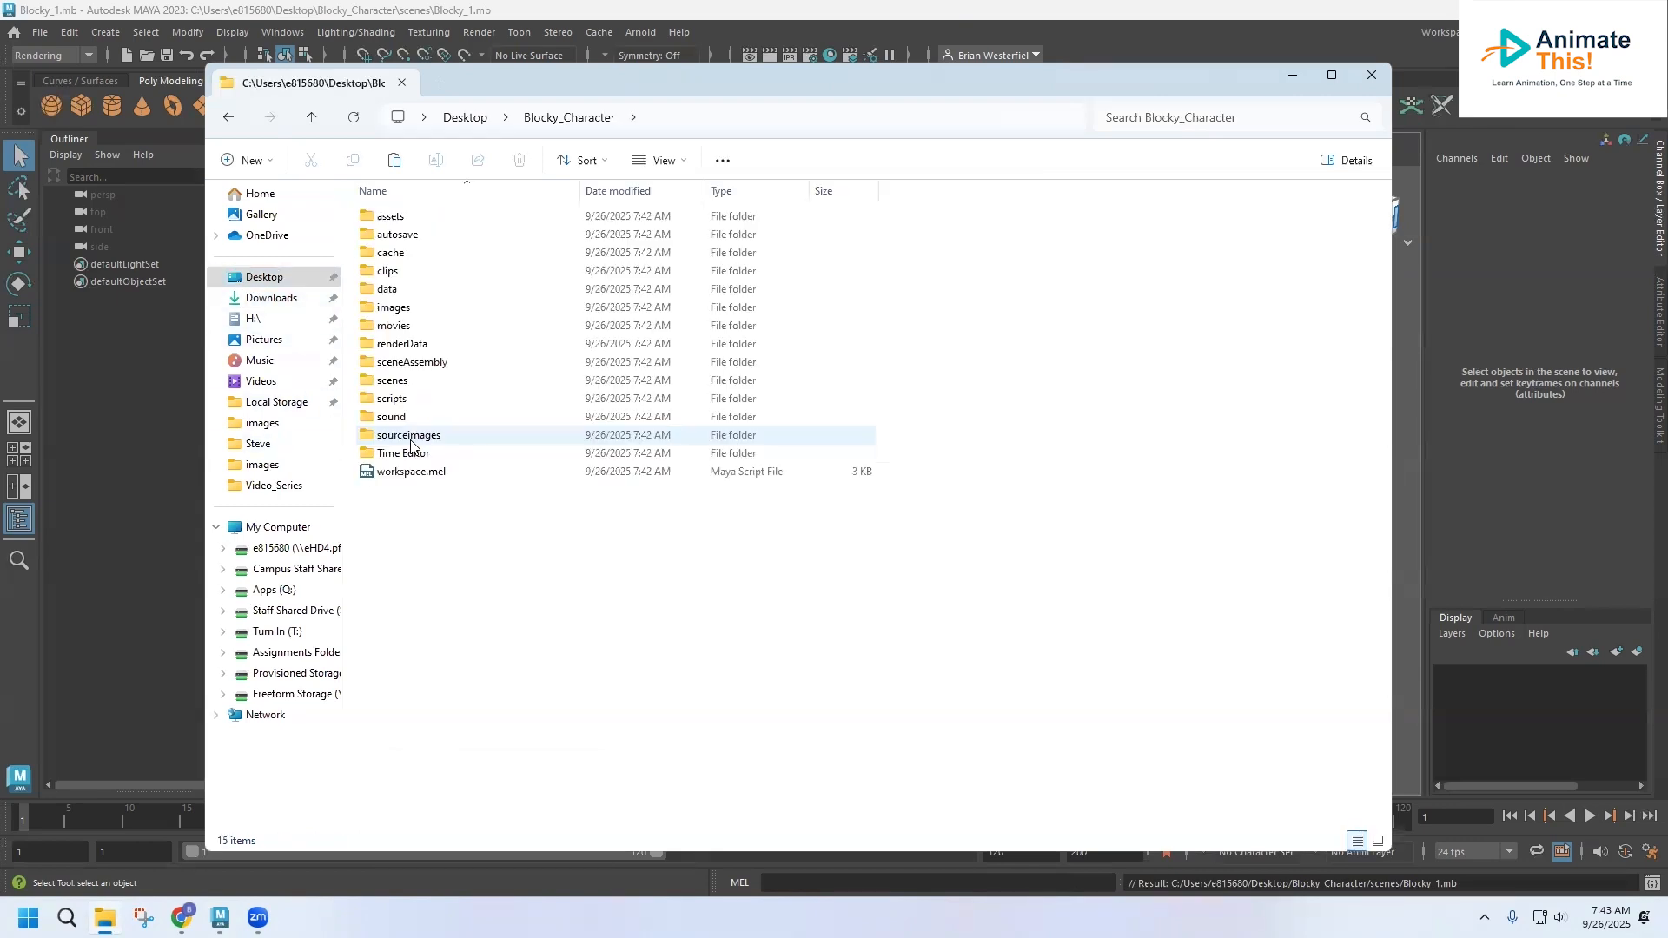
{"action": "double_click", "coordinate": [402, 309]}
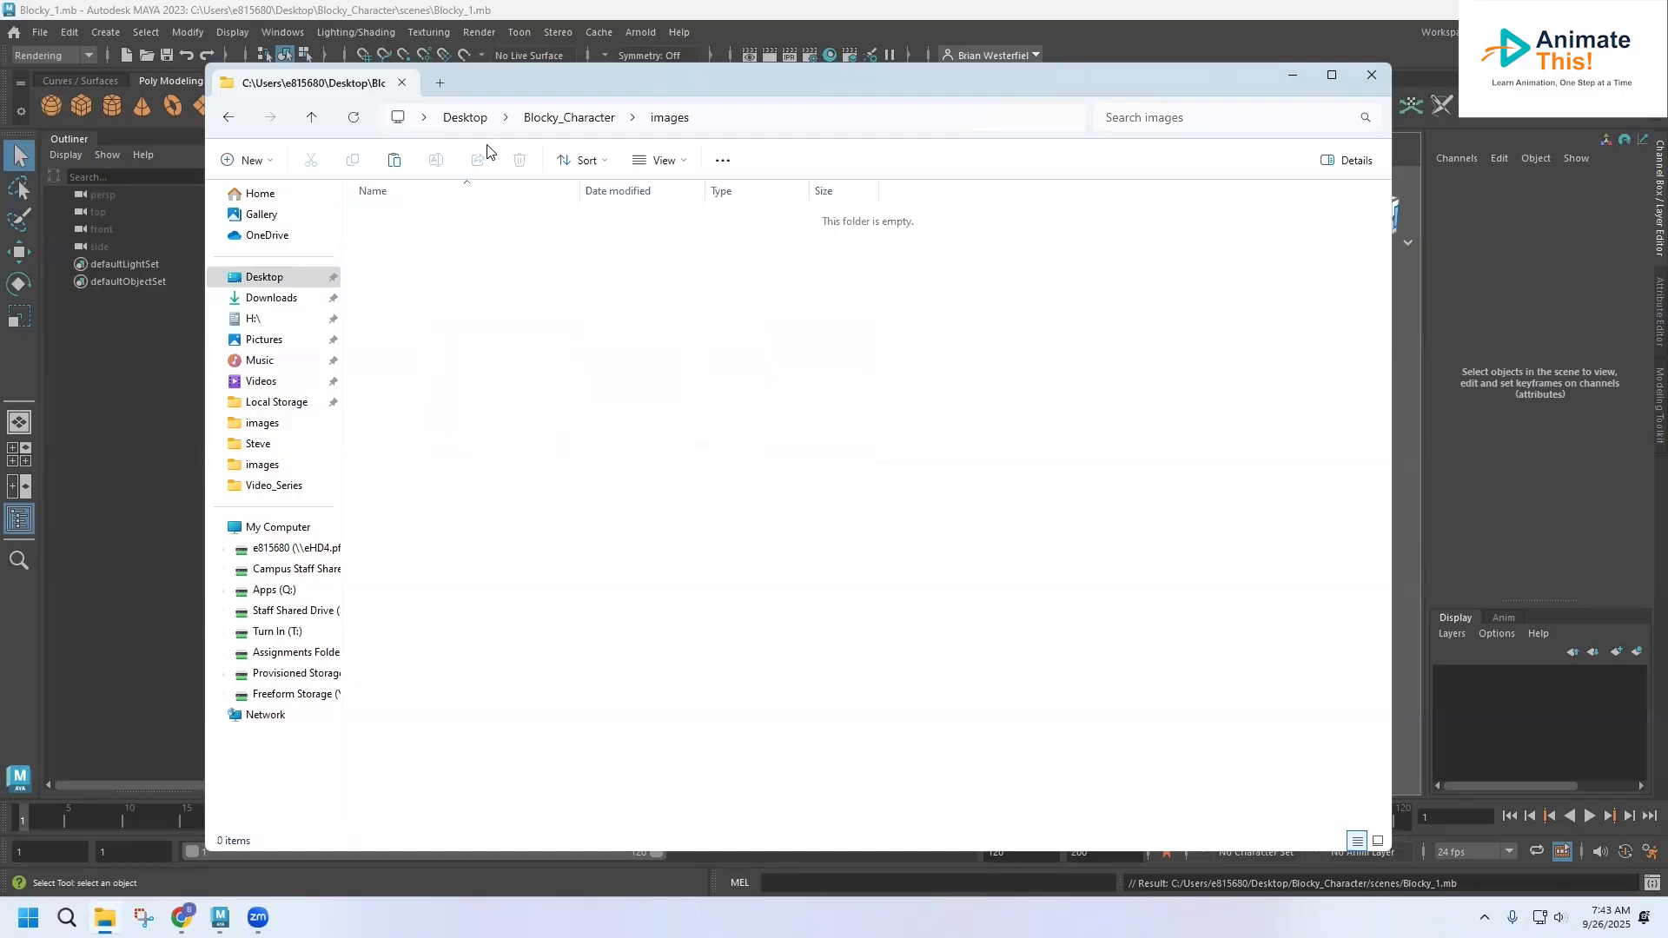
{"action": "left_click", "coordinate": [569, 117]}
{"action": "double_click", "coordinate": [419, 436]}
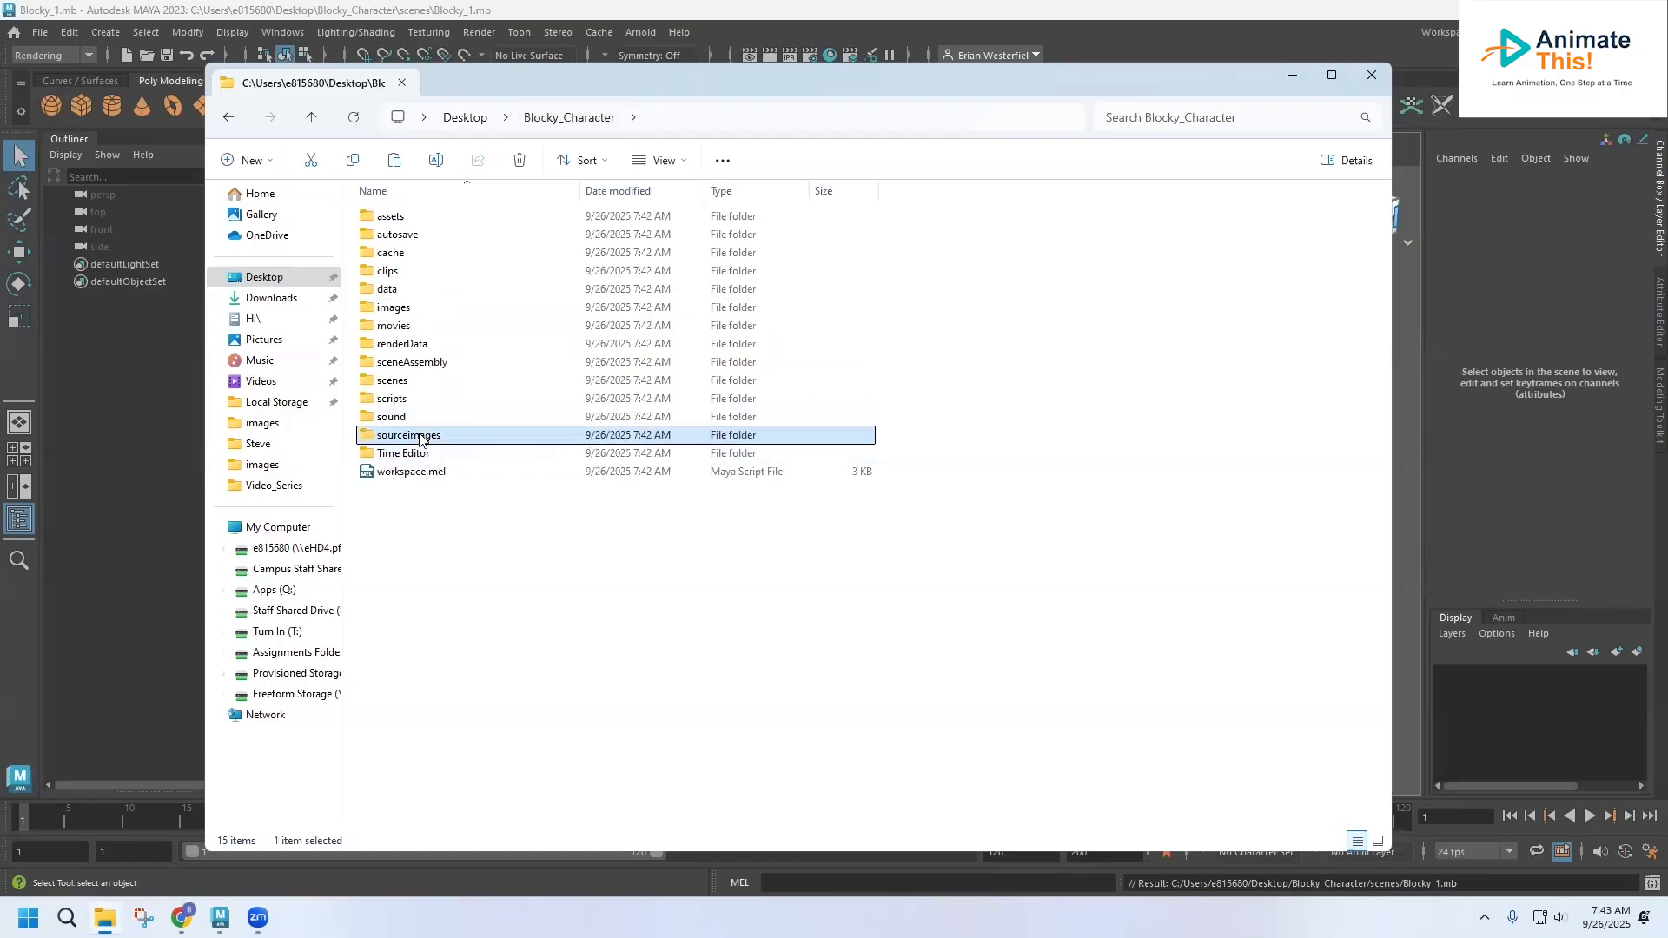
{"action": "right_click", "coordinate": [432, 341]}
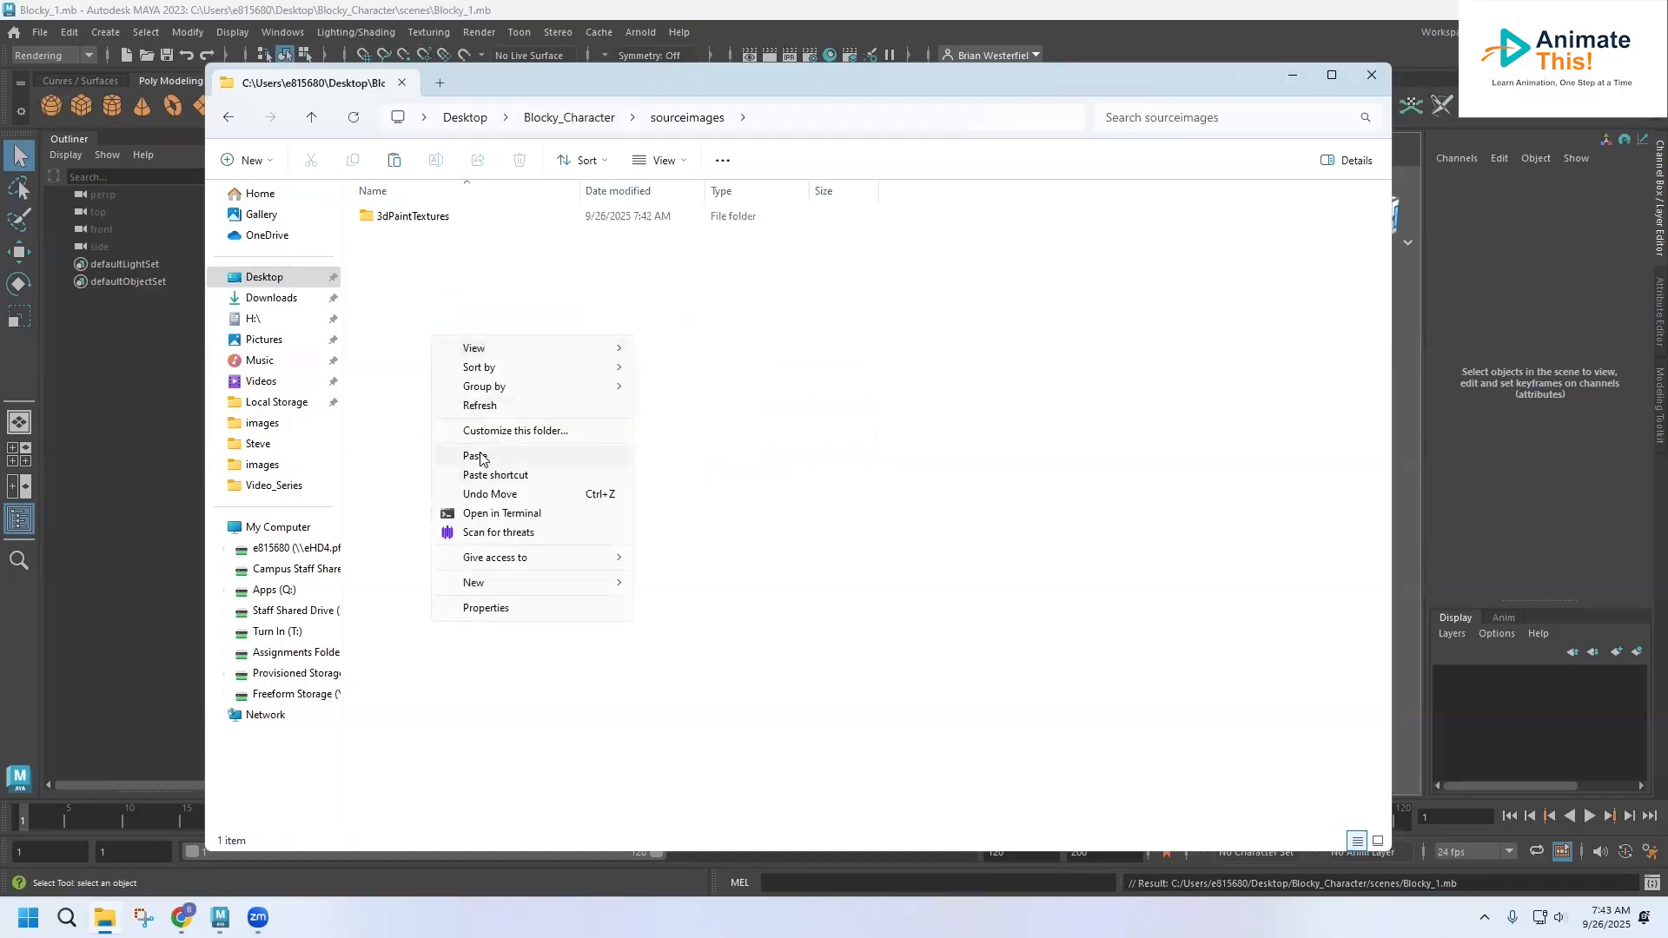
{"action": "left_click", "coordinate": [475, 456]}
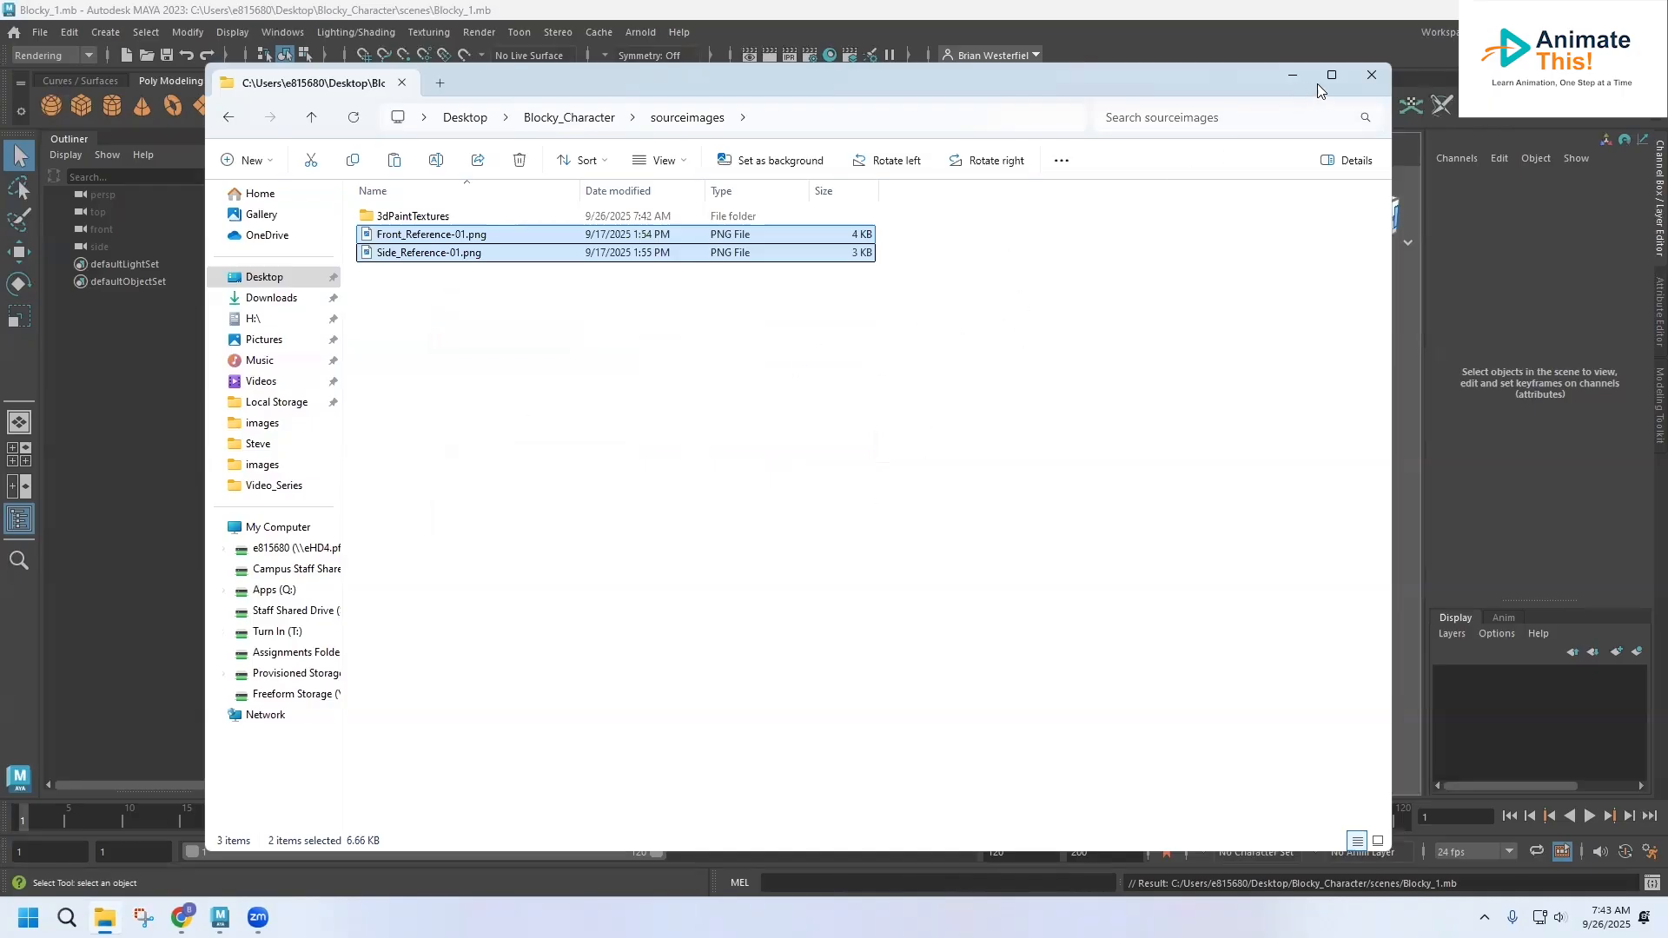
{"action": "left_click", "coordinate": [1369, 73]}
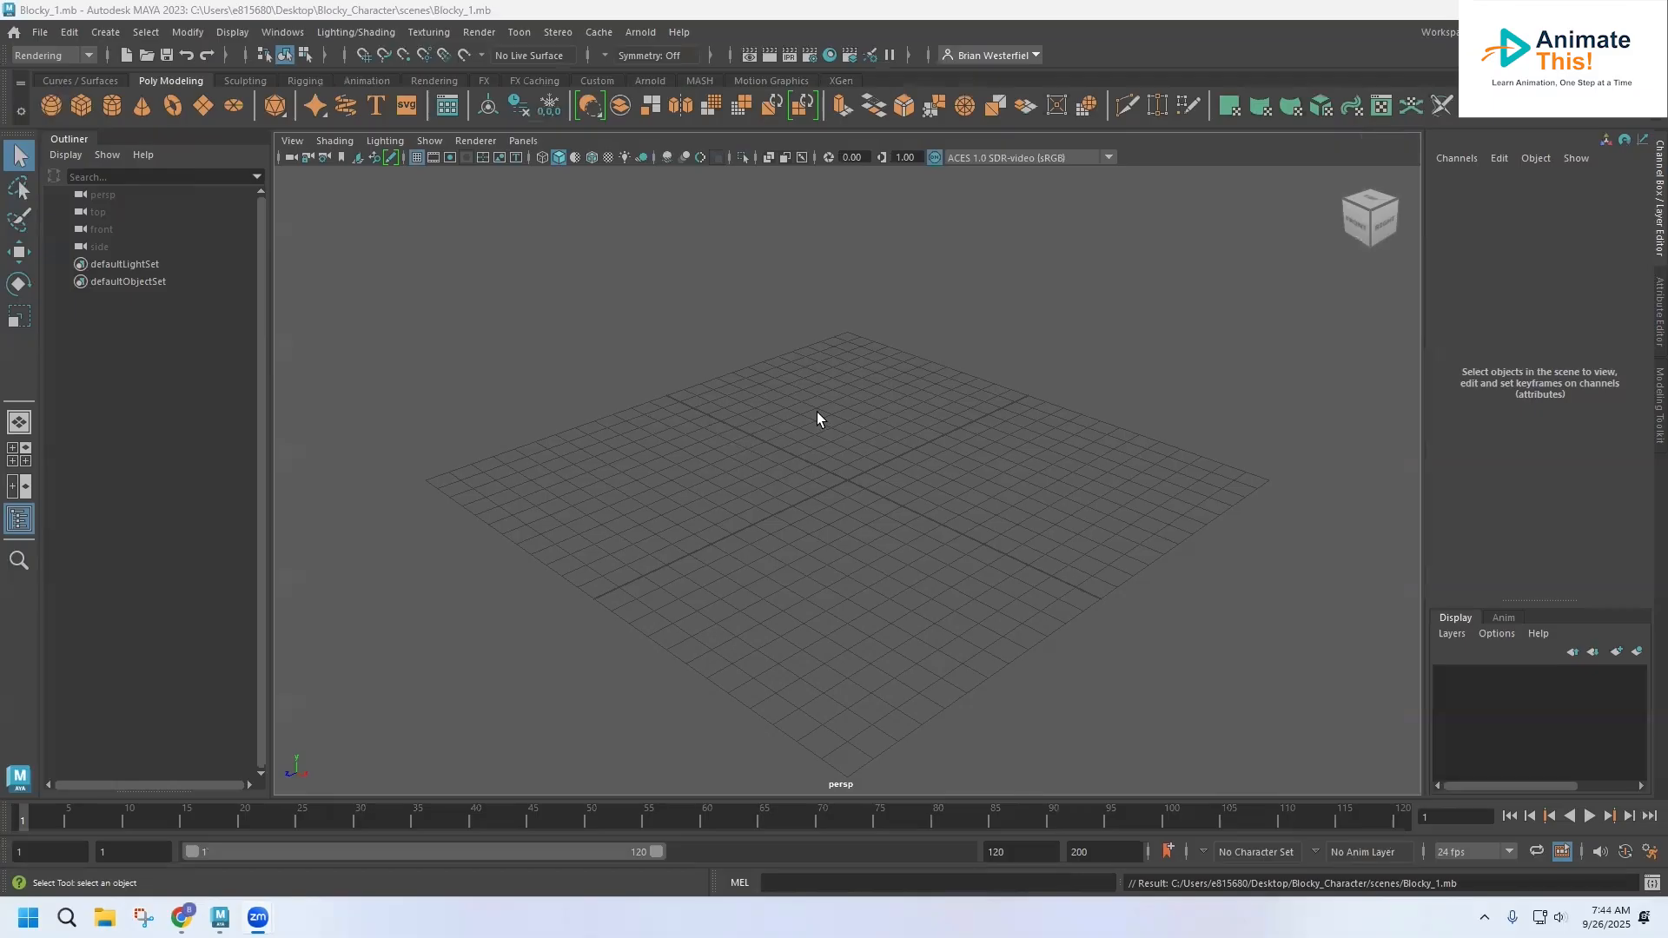
{"action": "scroll", "coordinate": [719, 404], "scroll_direction": "down", "scroll_amount": 3}
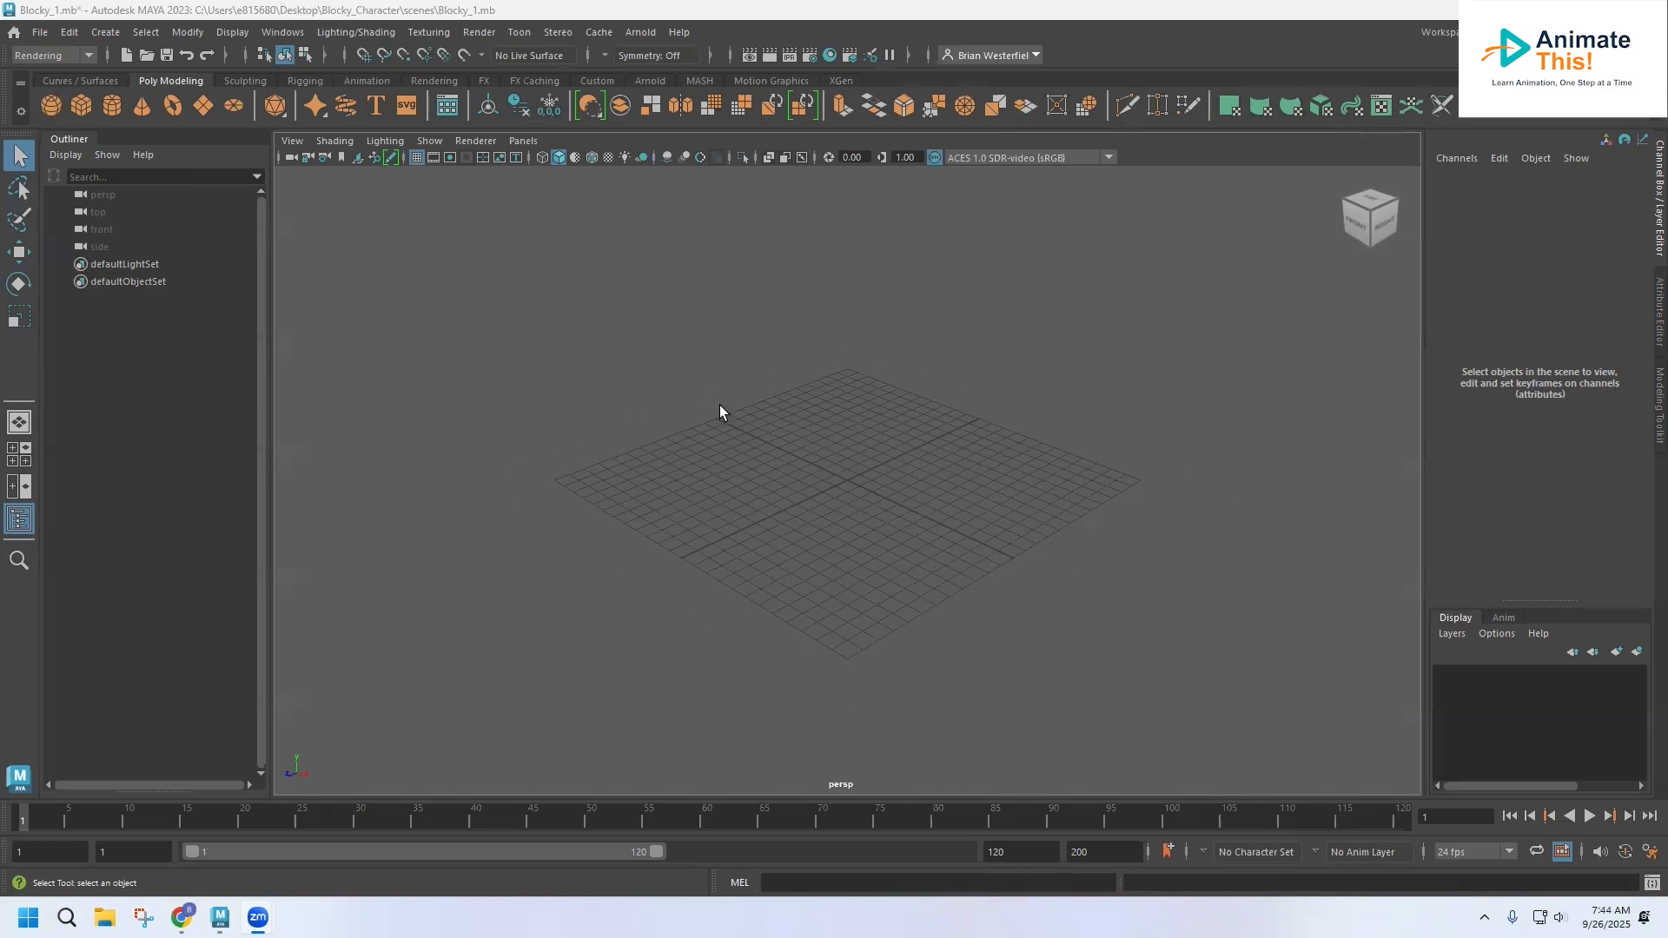
{"action": "scroll", "coordinate": [719, 404], "scroll_direction": "up", "scroll_amount": 5}
{"action": "scroll", "coordinate": [719, 405], "scroll_direction": "up", "scroll_amount": 1}
{"action": "scroll", "coordinate": [721, 408], "scroll_direction": "down", "scroll_amount": 4}
{"action": "scroll", "coordinate": [721, 408], "scroll_direction": "up", "scroll_amount": 4}
{"action": "scroll", "coordinate": [721, 408], "scroll_direction": "down", "scroll_amount": 2}
{"action": "scroll", "coordinate": [721, 408], "scroll_direction": "up", "scroll_amount": 2}
{"action": "right_click_drag", "start_coordinate": [721, 408], "coordinate": [891, 561], "text": "alt"}
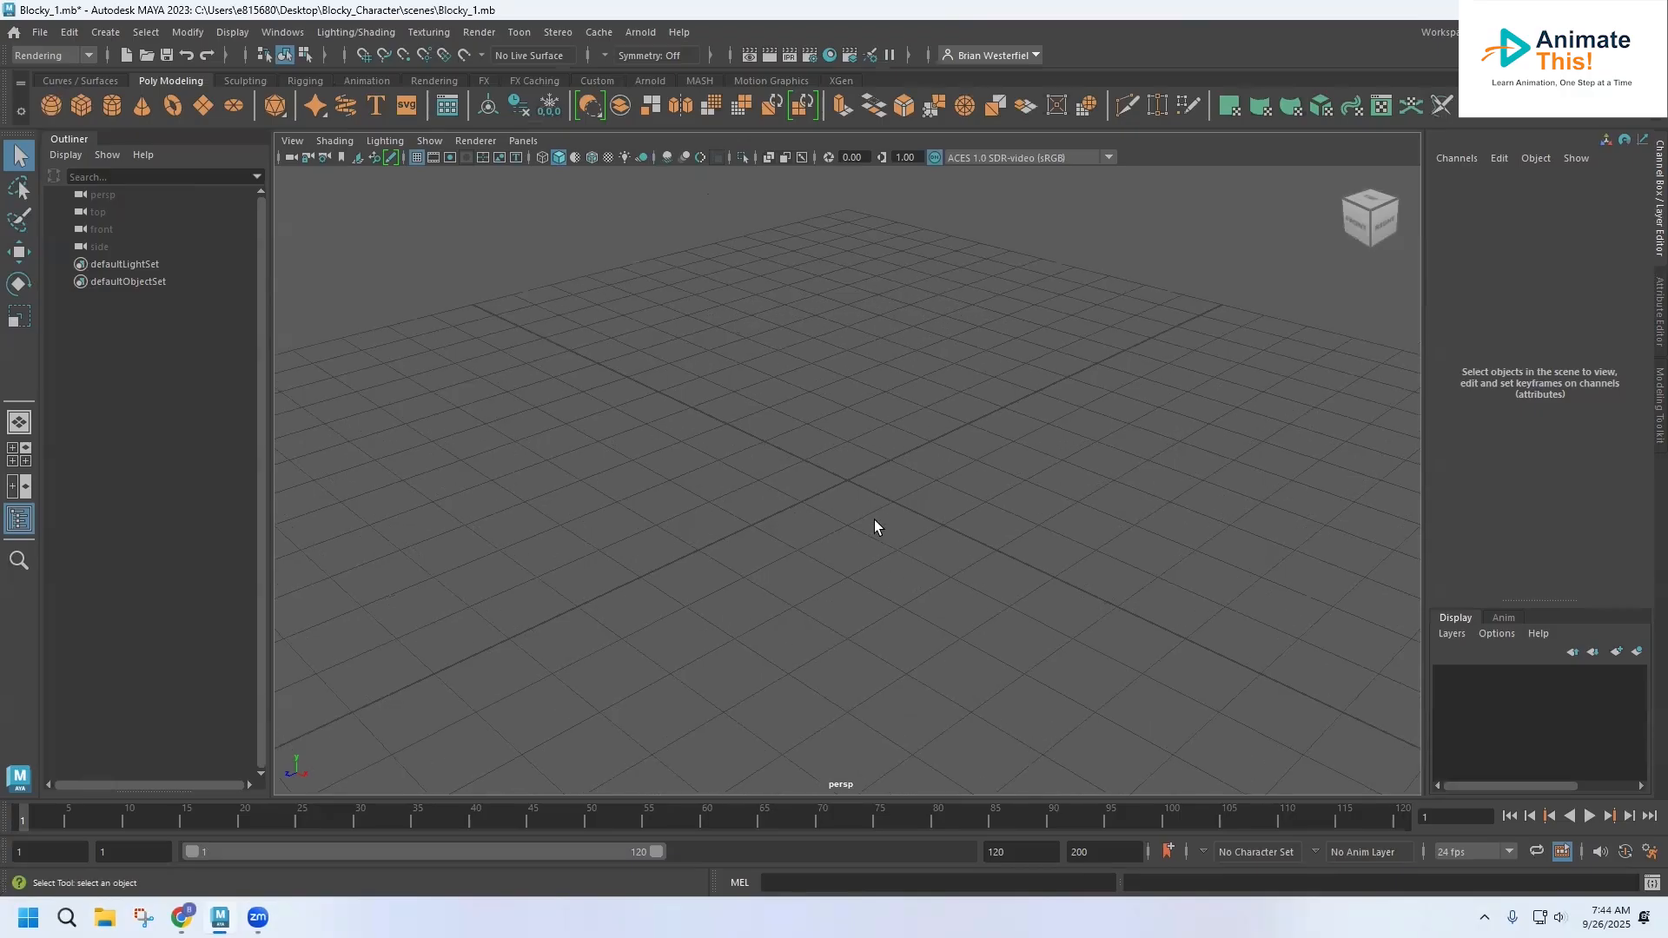
Examine the empty grid in the perspective view from several angles and distances
{"action": "middle_click_drag", "start_coordinate": [869, 512], "coordinate": [849, 401], "text": "alt"}
{"action": "mouse_move", "coordinate": [793, 410]}
{"action": "left_mouse_down", "text": "alt"}
{"action": "mouse_move", "coordinate": [834, 372]}
{"action": "mouse_move", "coordinate": [842, 393]}
{"action": "mouse_move", "coordinate": [811, 416]}
{"action": "mouse_move", "coordinate": [793, 387]}
{"action": "mouse_move", "coordinate": [767, 402]}
{"action": "mouse_move", "coordinate": [780, 398]}
{"action": "left_mouse_up", "text": "alt"}
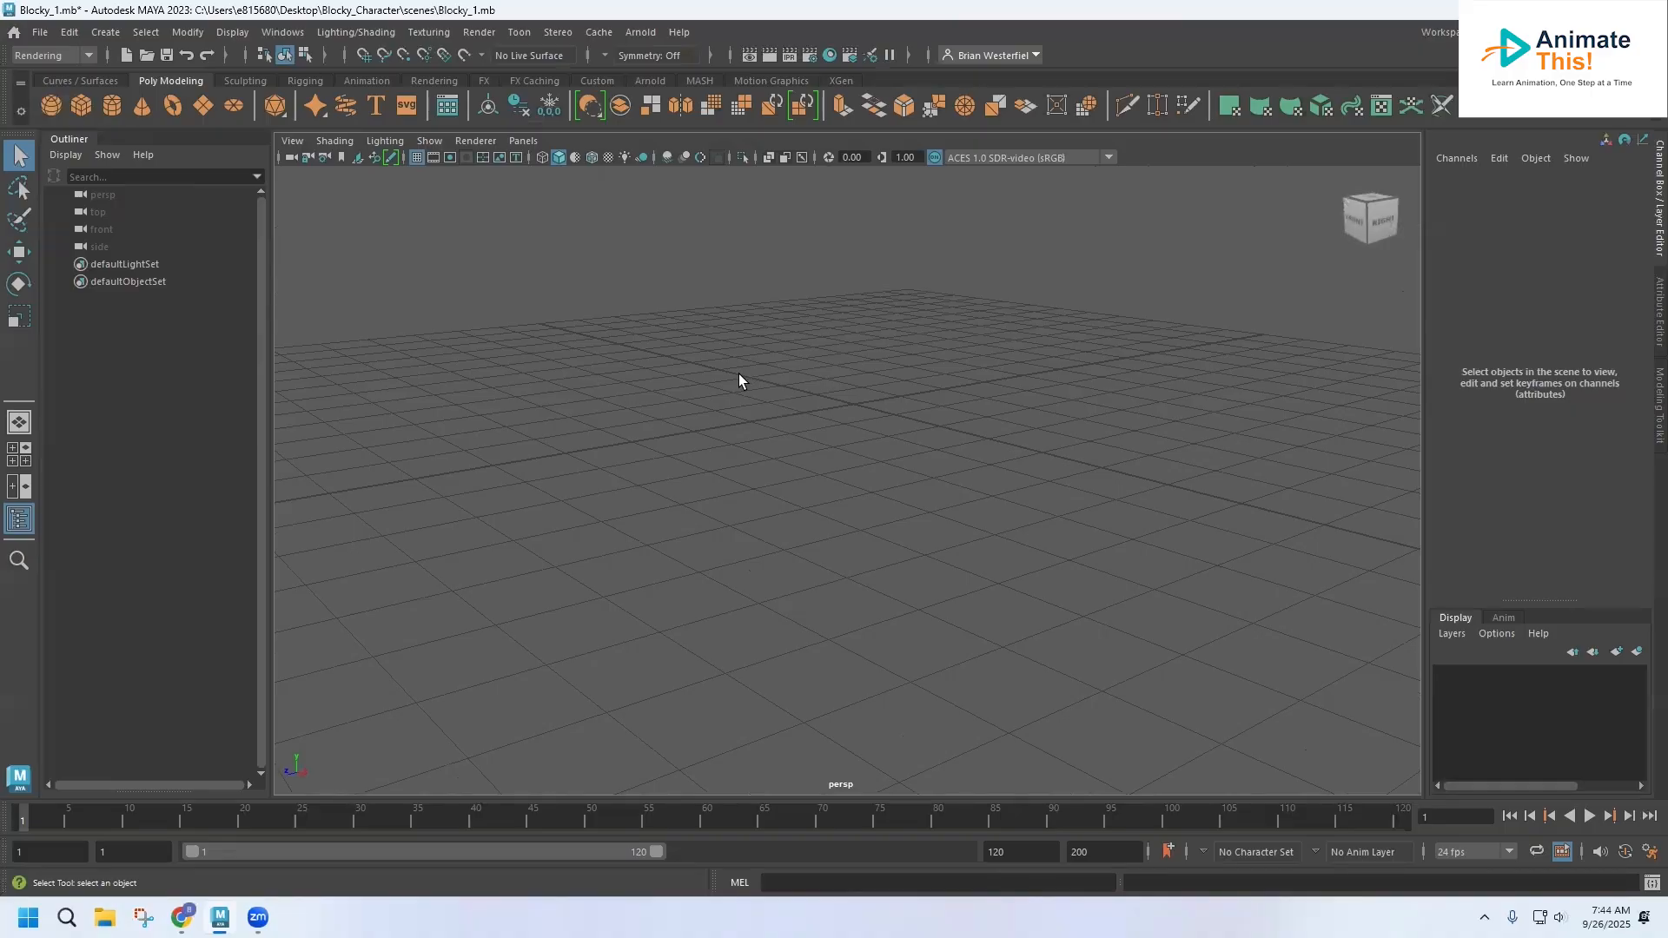
{"action": "scroll", "coordinate": [738, 374], "scroll_direction": "down", "scroll_amount": 3}
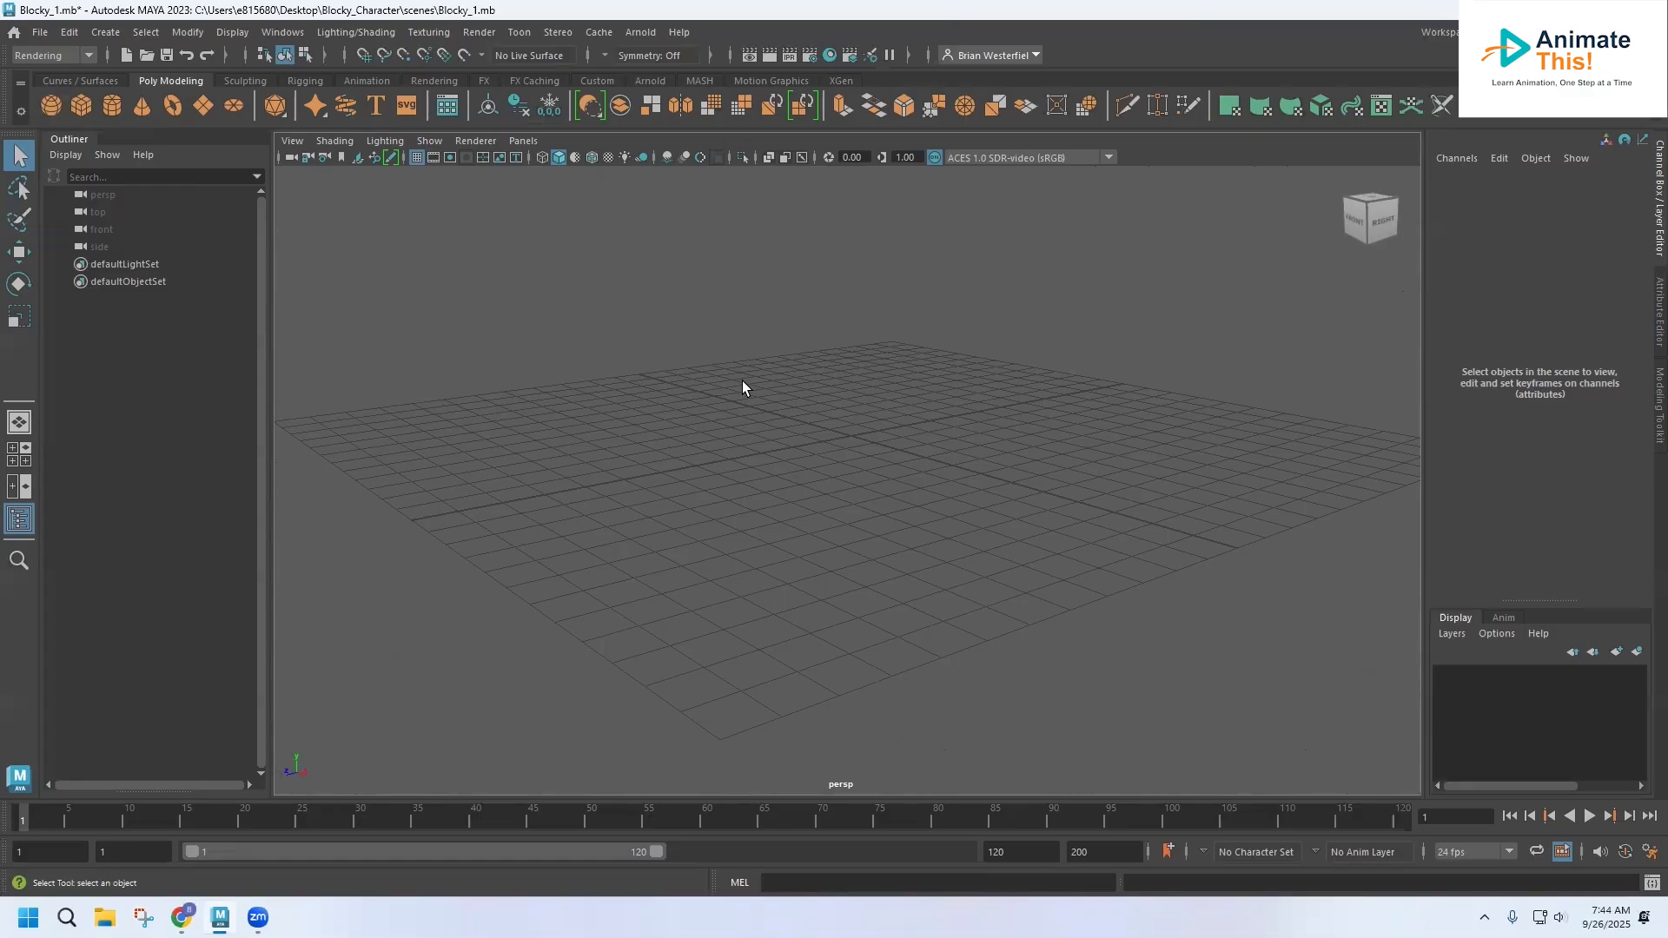
{"action": "right_click_drag", "start_coordinate": [741, 381], "coordinate": [759, 439], "text": "alt"}
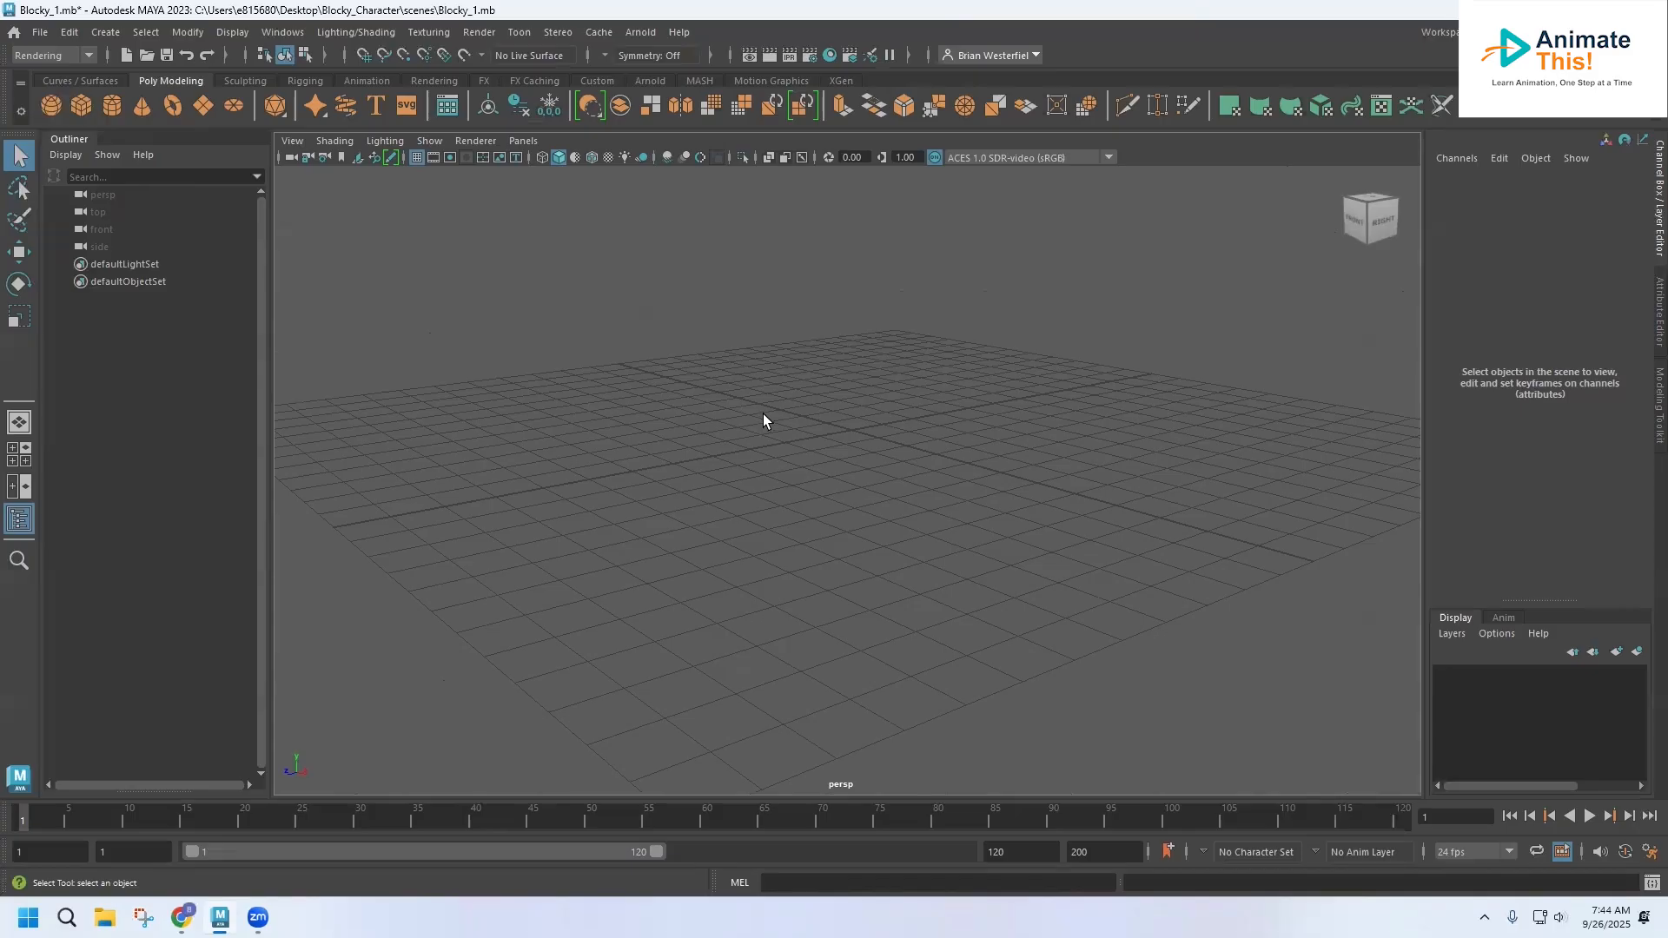
{"action": "mouse_move", "coordinate": [762, 415]}
{"action": "left_mouse_down", "text": "alt"}
{"action": "mouse_move", "coordinate": [767, 450]}
{"action": "mouse_move", "coordinate": [778, 423]}
{"action": "left_mouse_up", "text": "alt"}
{"action": "middle_click_drag", "start_coordinate": [780, 420], "coordinate": [809, 497], "text": "alt"}
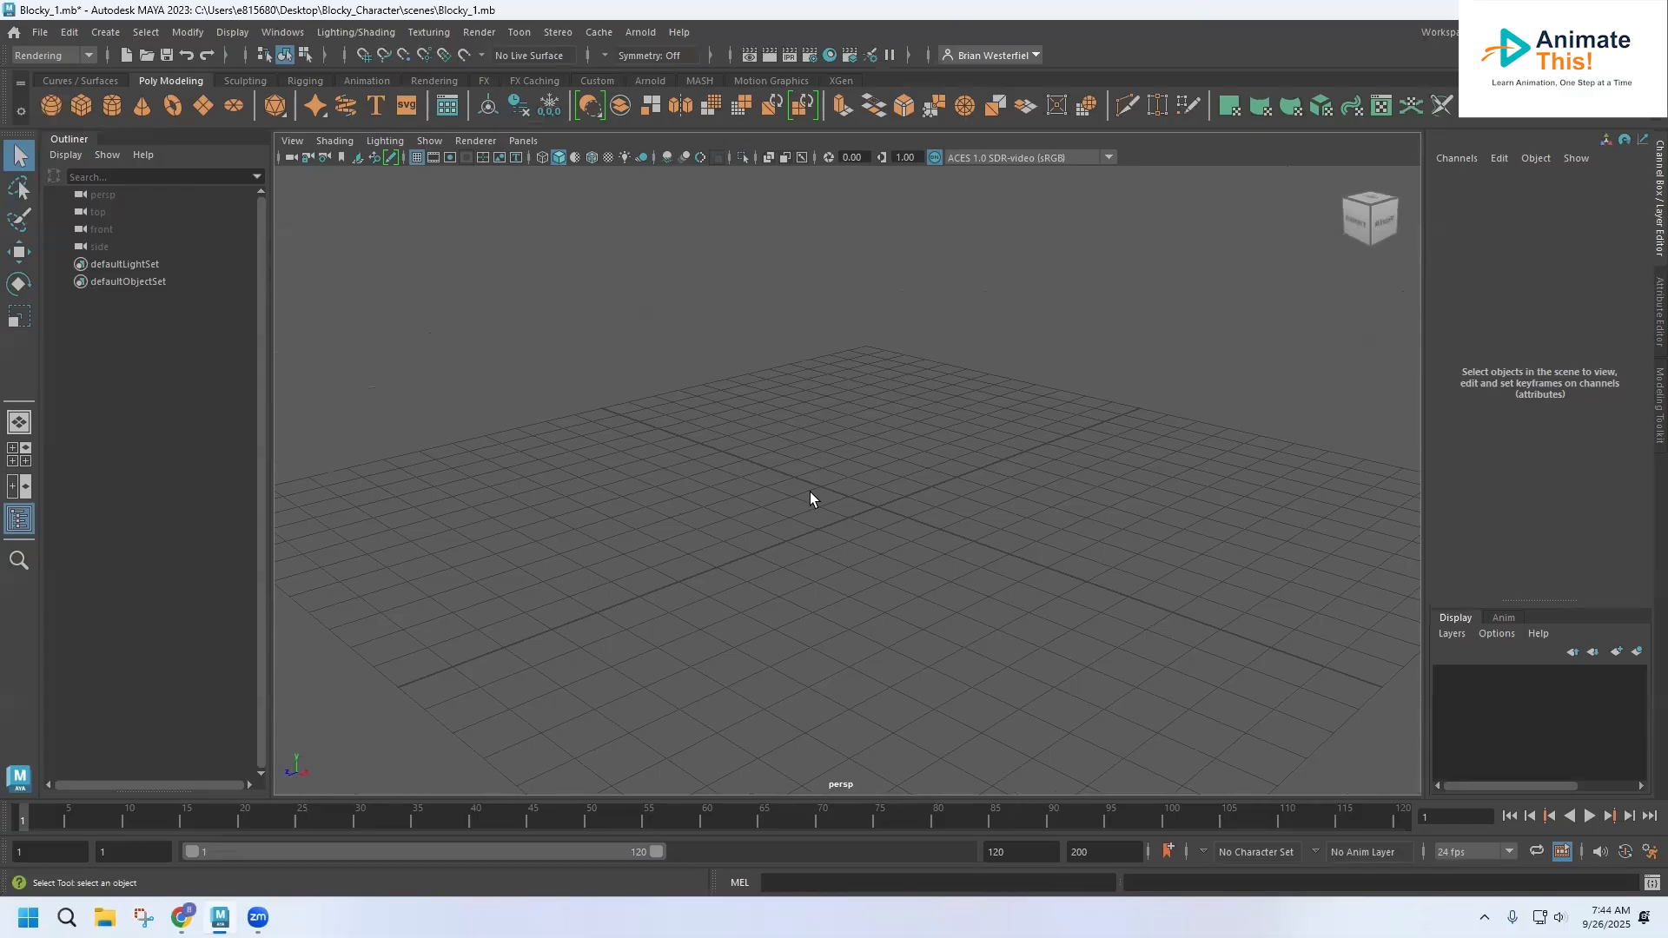
{"action": "scroll", "coordinate": [810, 497], "scroll_direction": "up", "scroll_amount": 4}
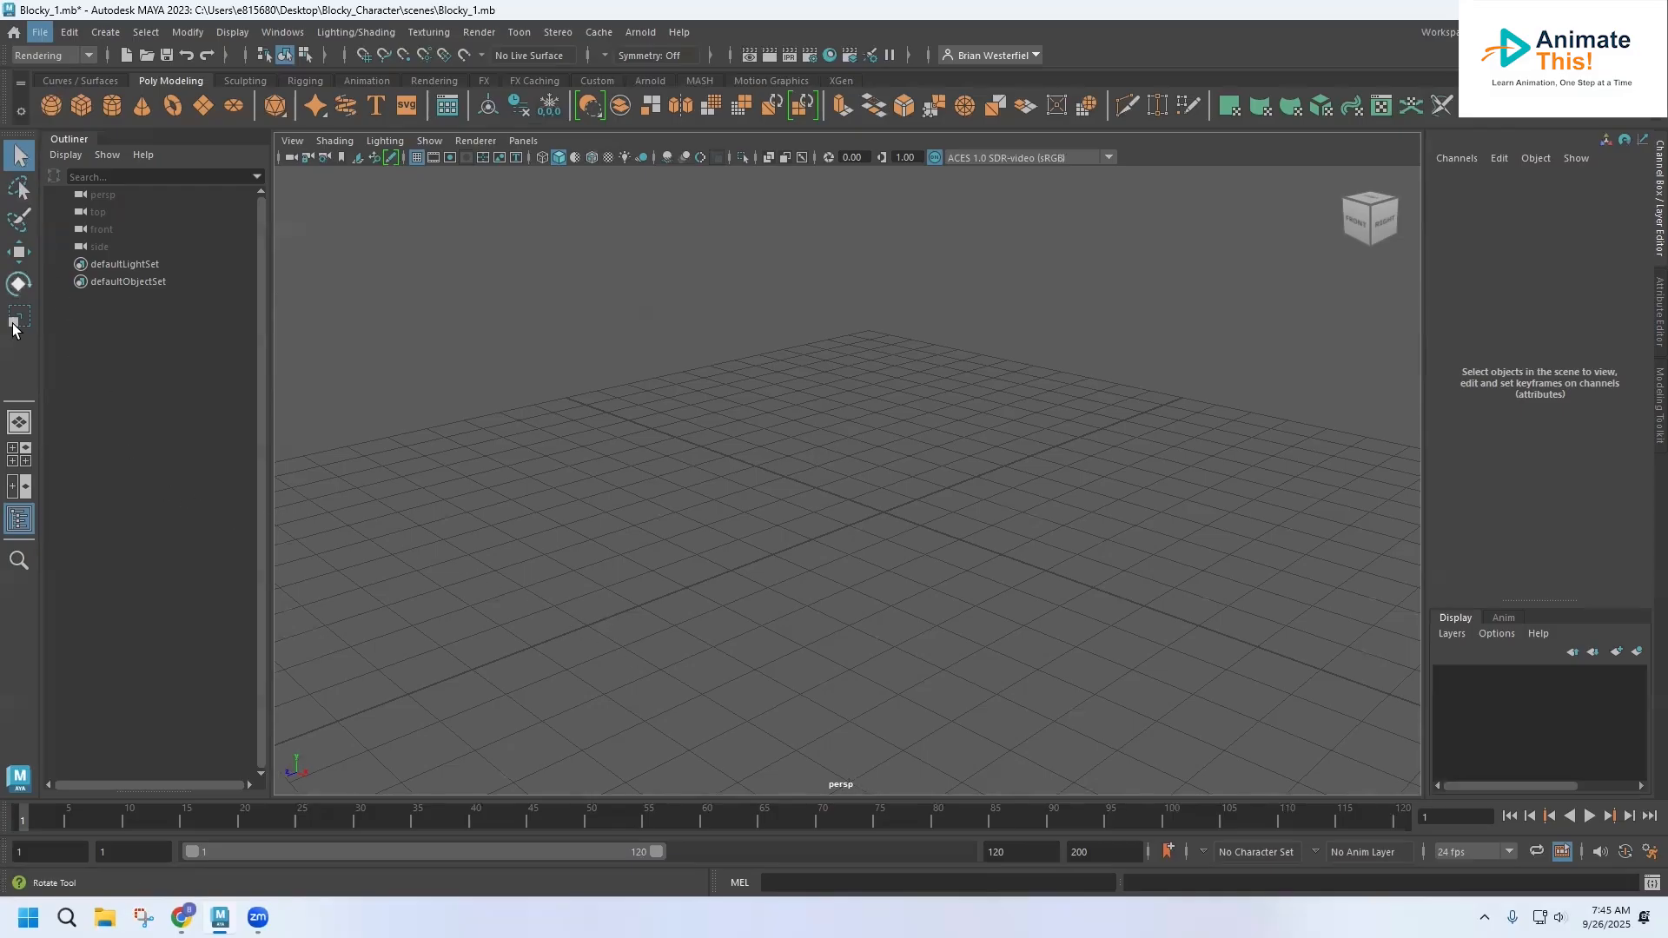
Switch the workspace between the single perspective view and the four-view layout, finishing in the four-view layout
{"action": "left_click", "coordinate": [19, 453]}
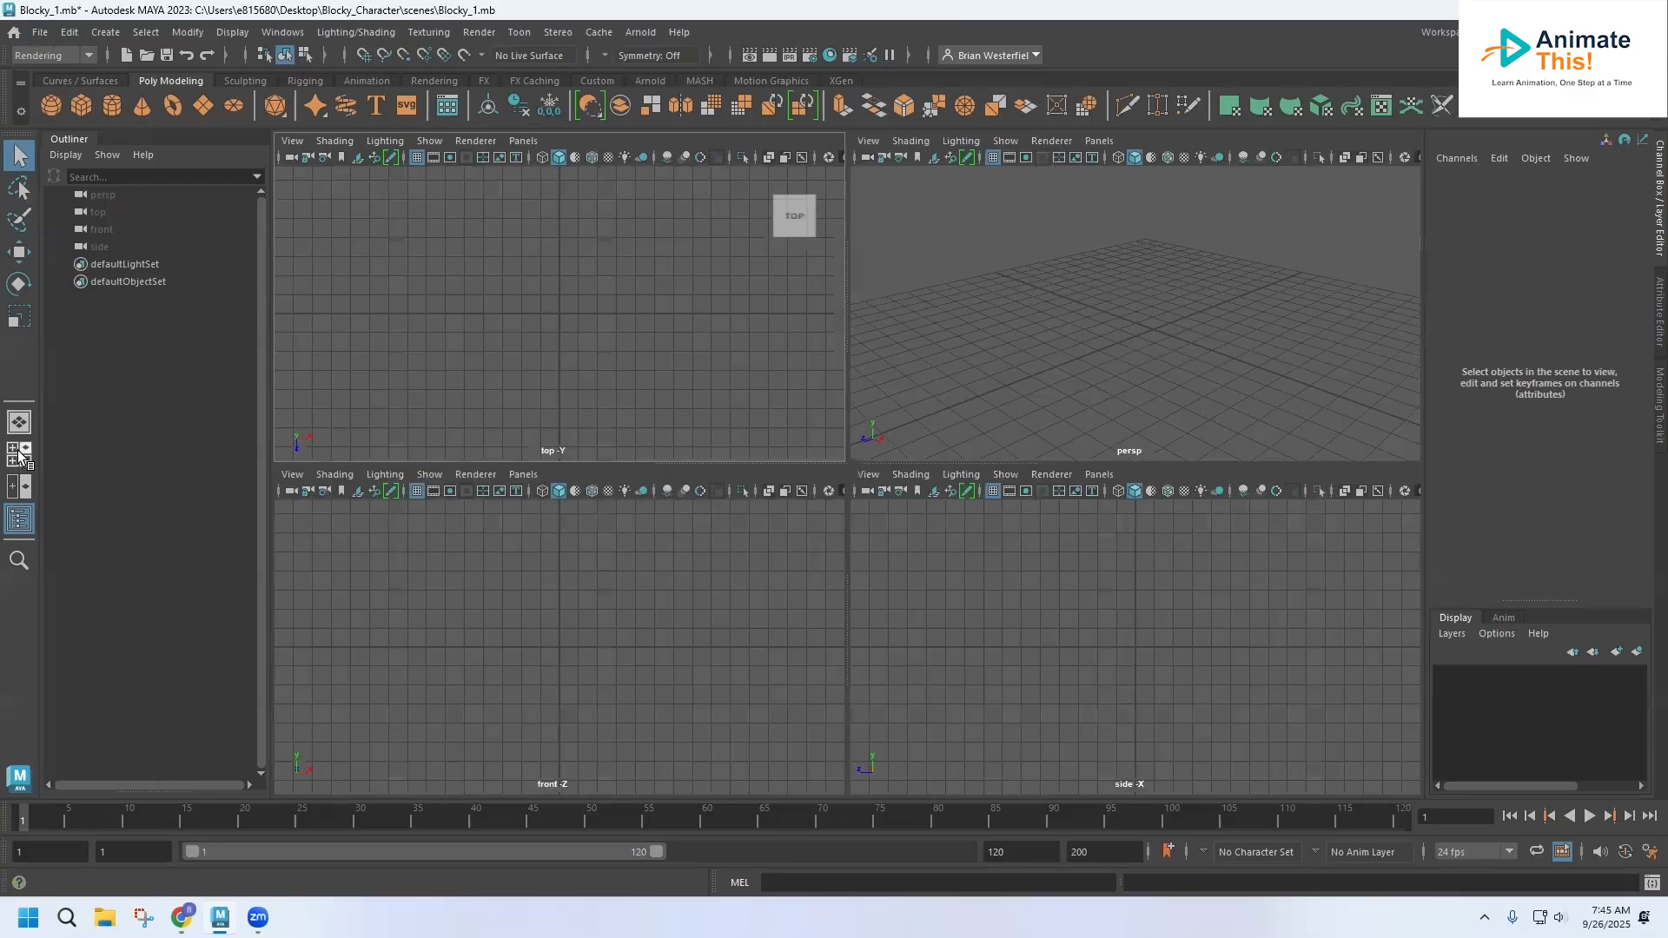
{"action": "left_click", "coordinate": [20, 422]}
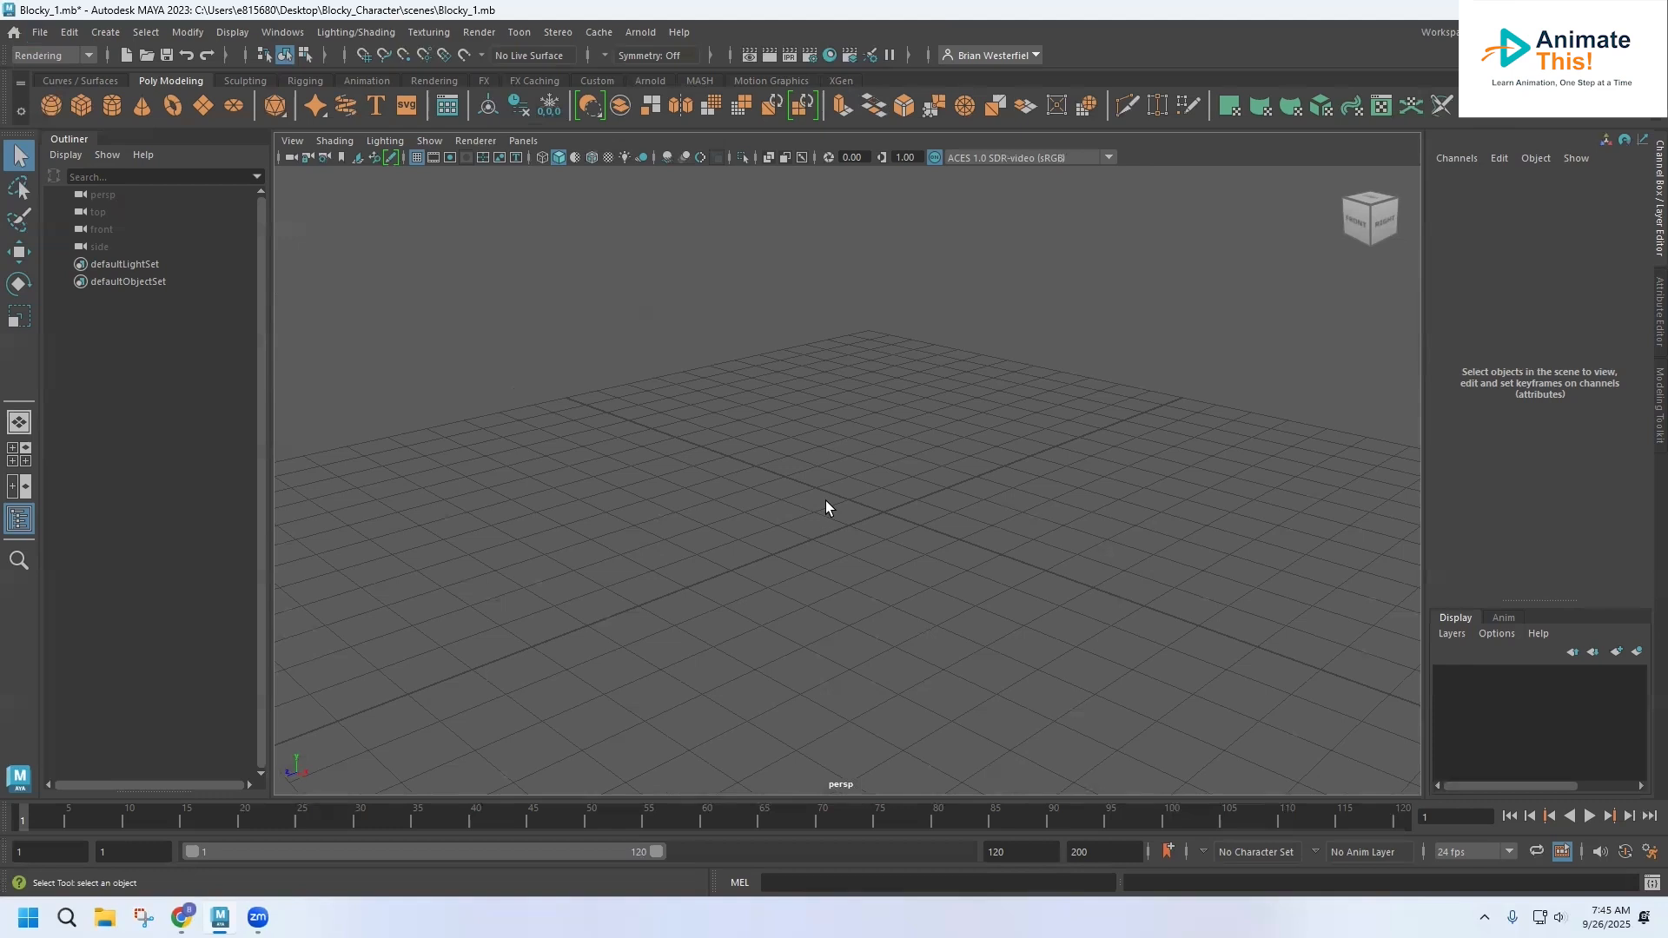
{"action": "key", "text": "space"}
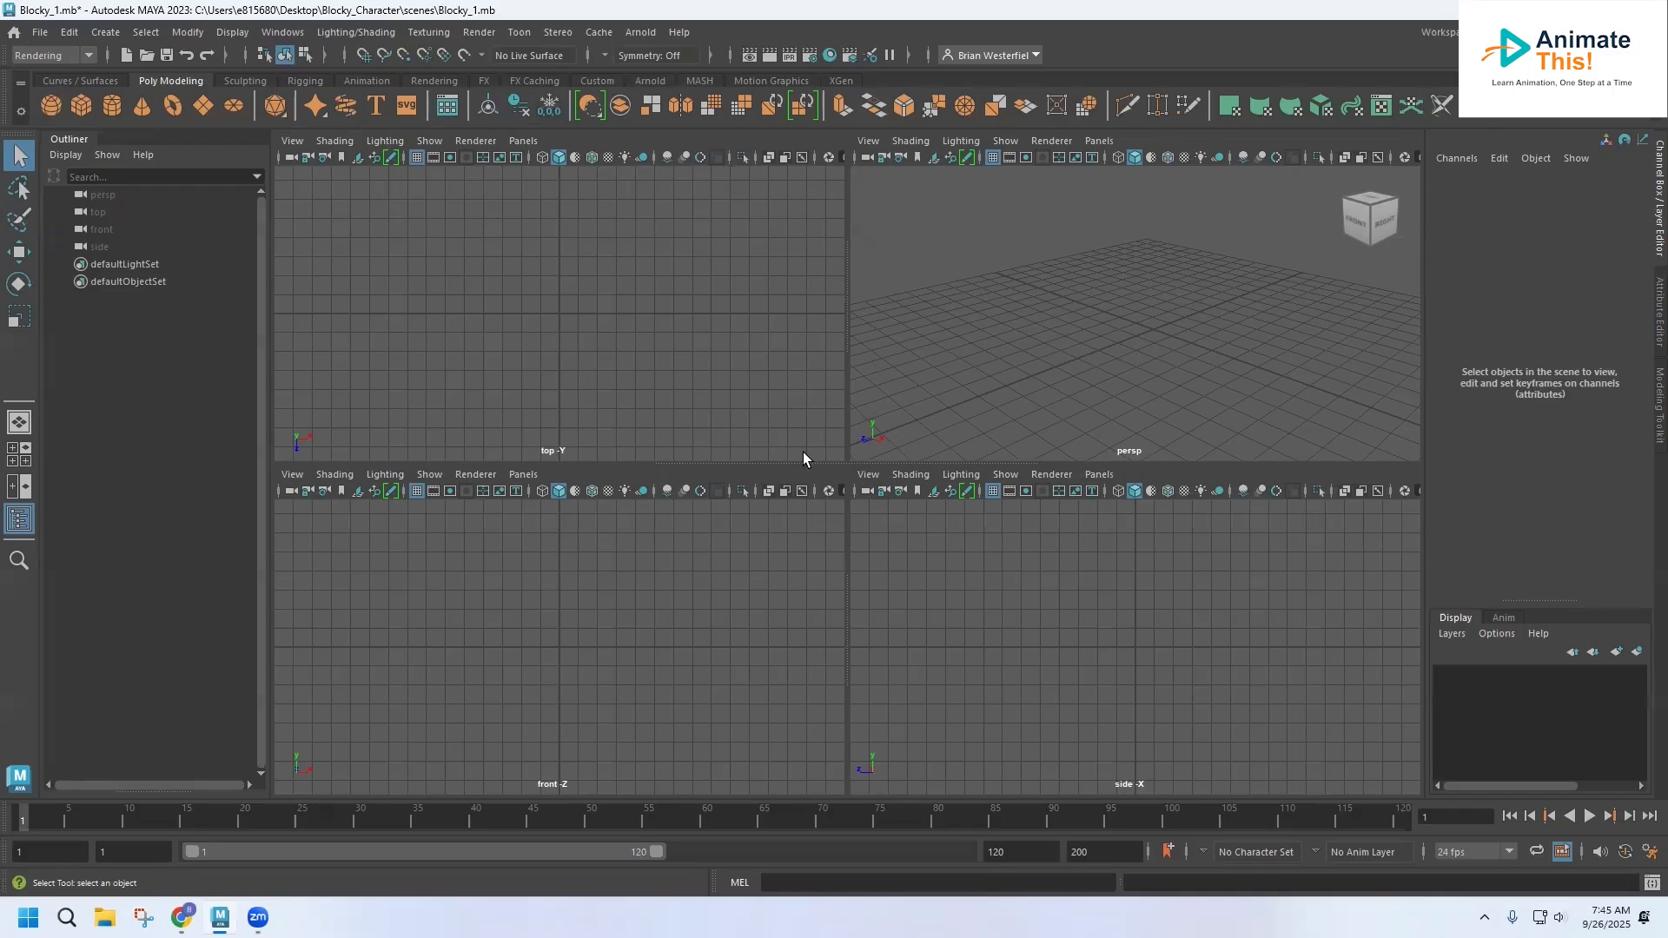
{"action": "key", "text": "space"}
{"action": "key", "text": "space"}
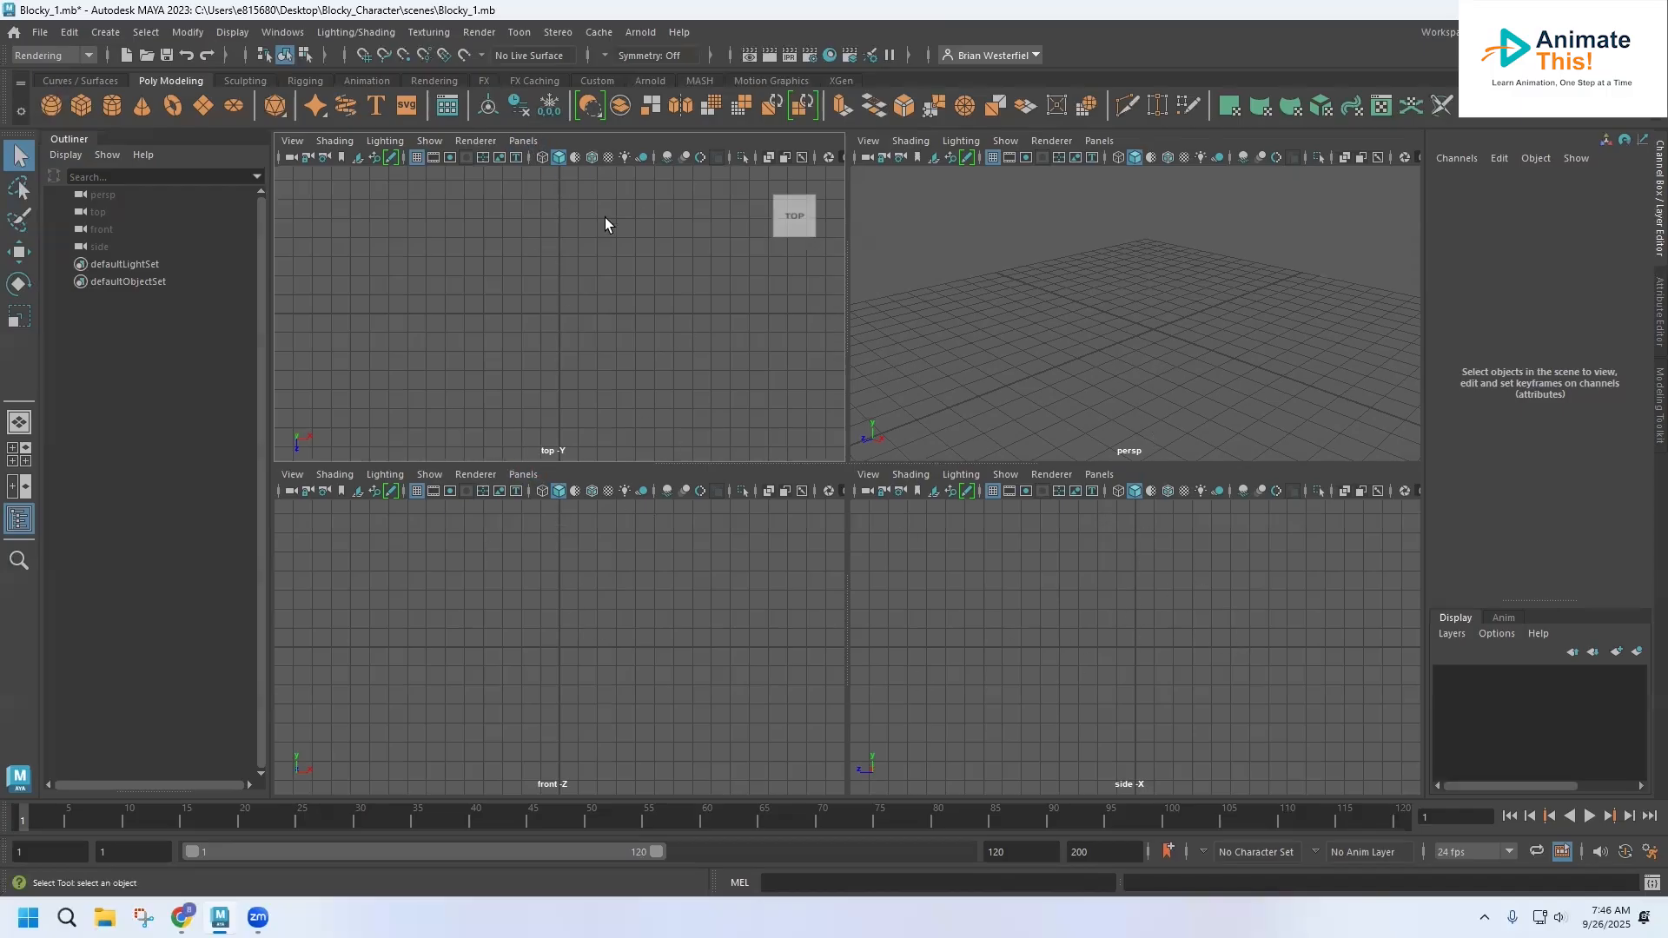
{"action": "left_click", "coordinate": [523, 141]}
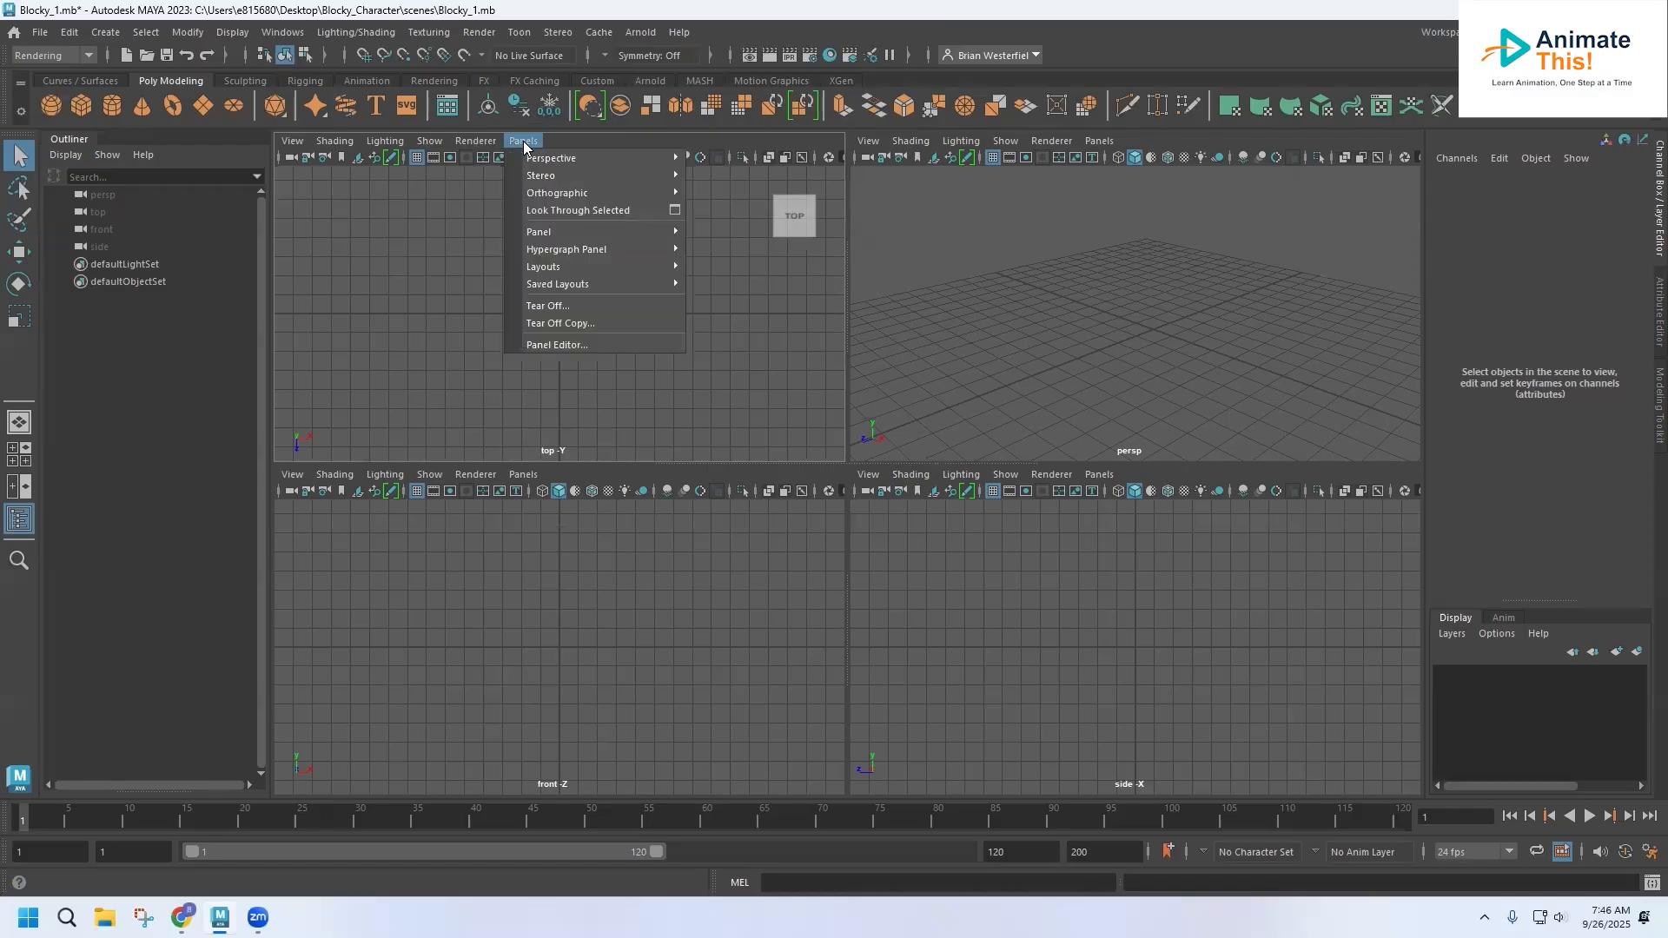
{"action": "mouse_move", "coordinate": [527, 163]}
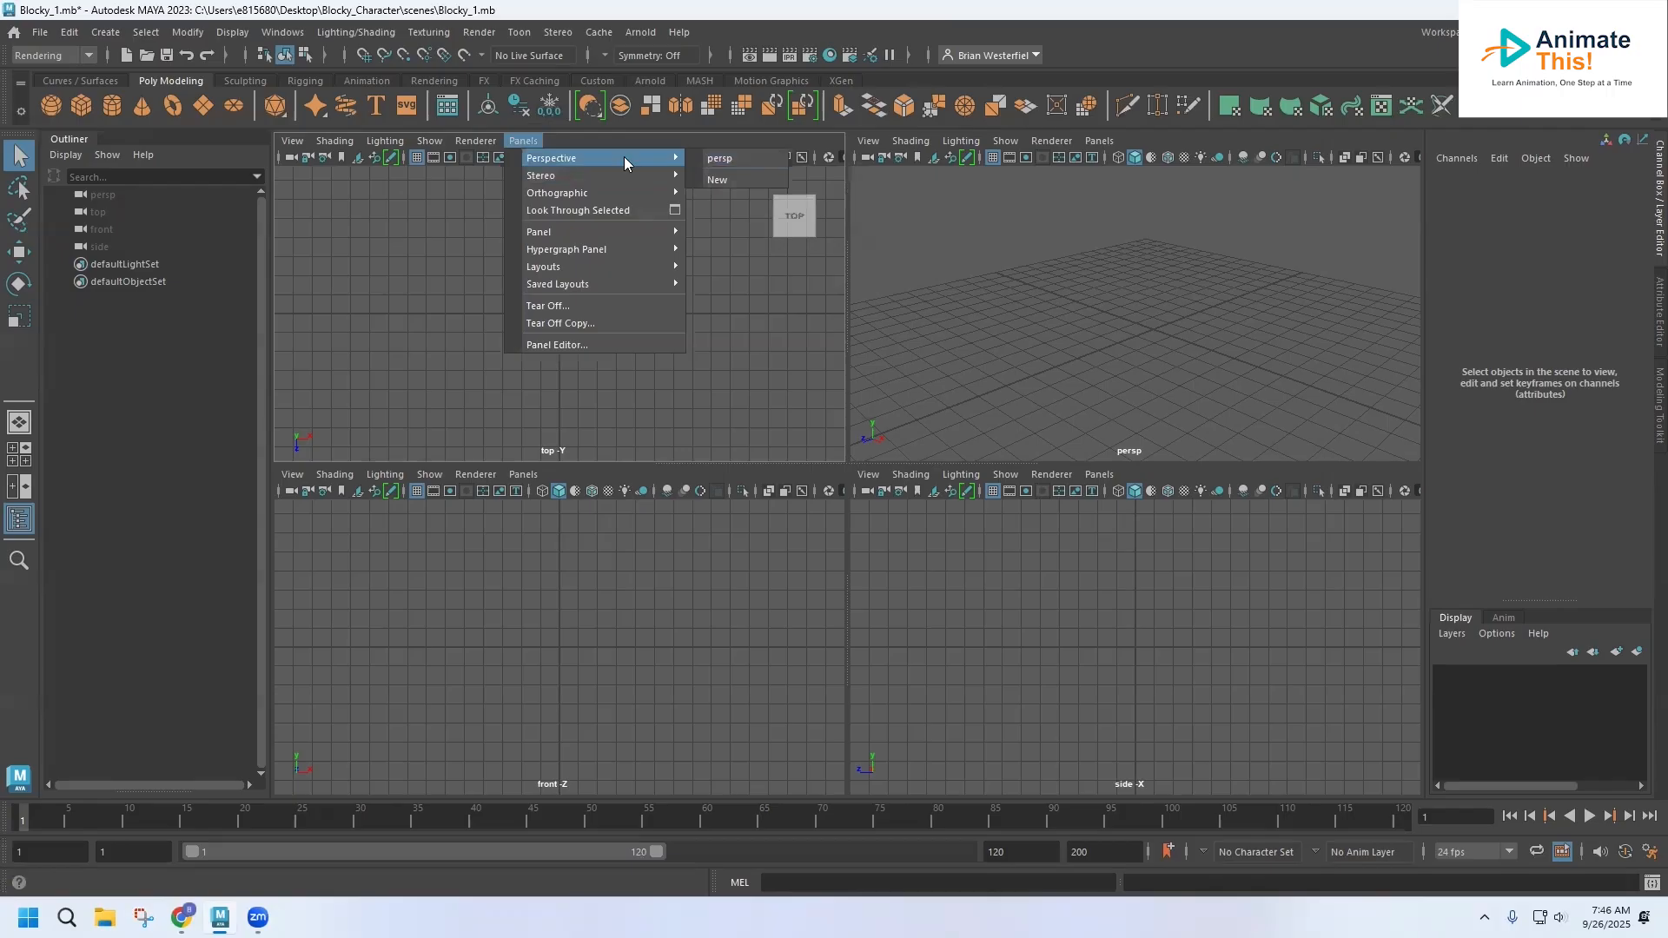
{"action": "mouse_move", "coordinate": [586, 189]}
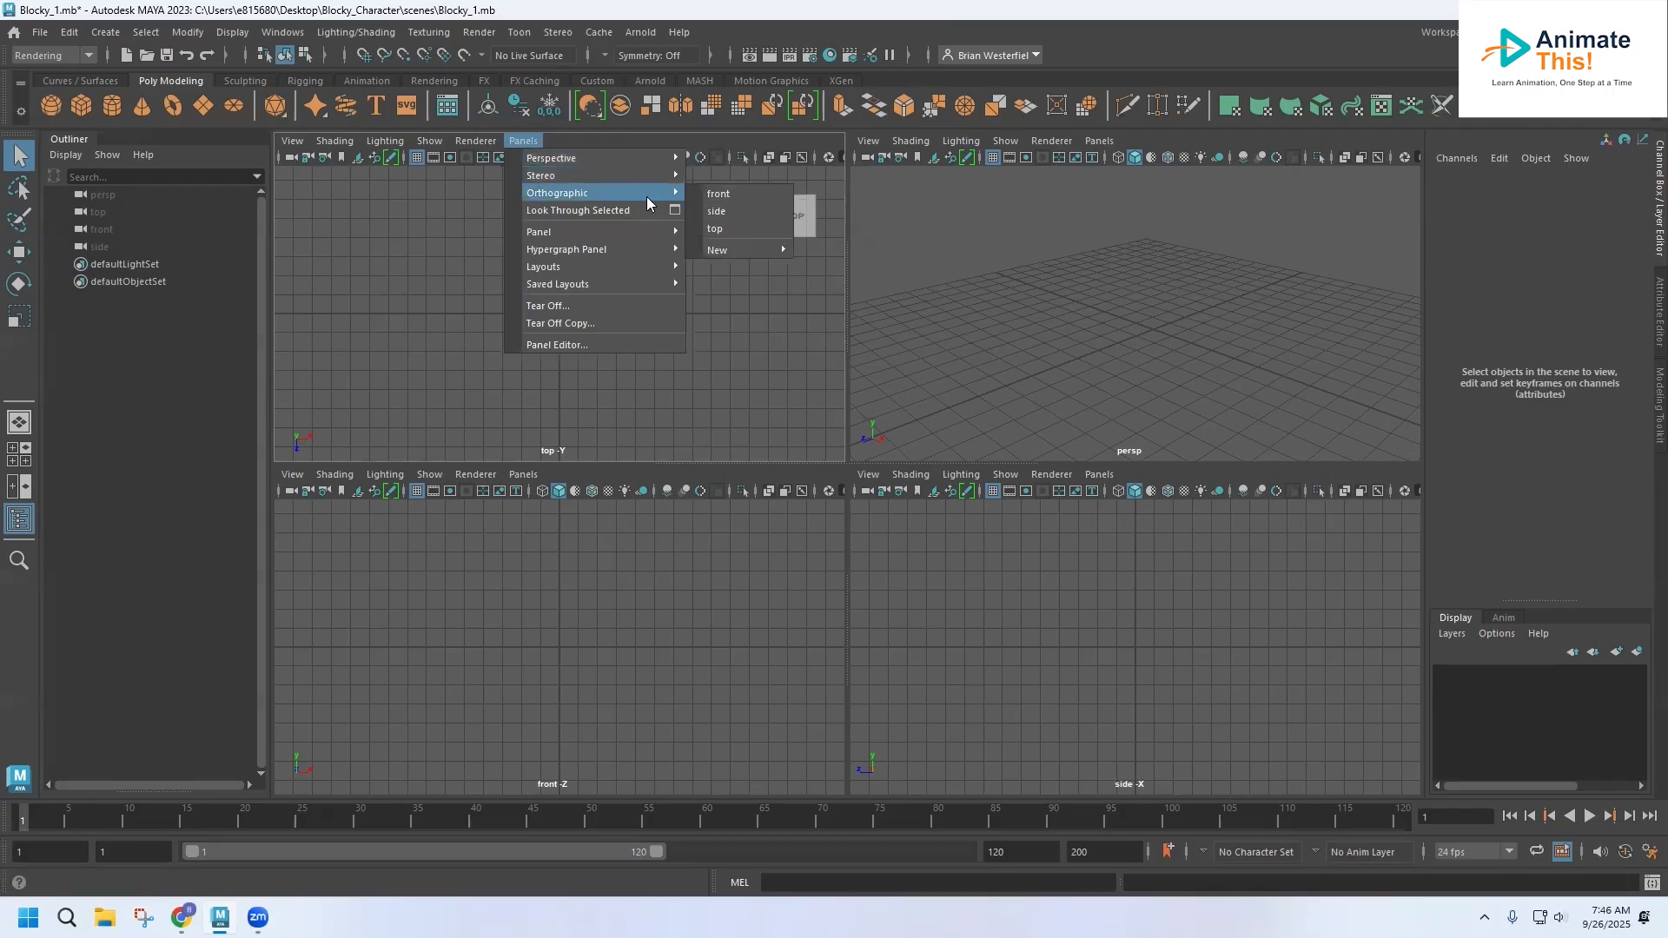
{"action": "left_click", "coordinate": [530, 142]}
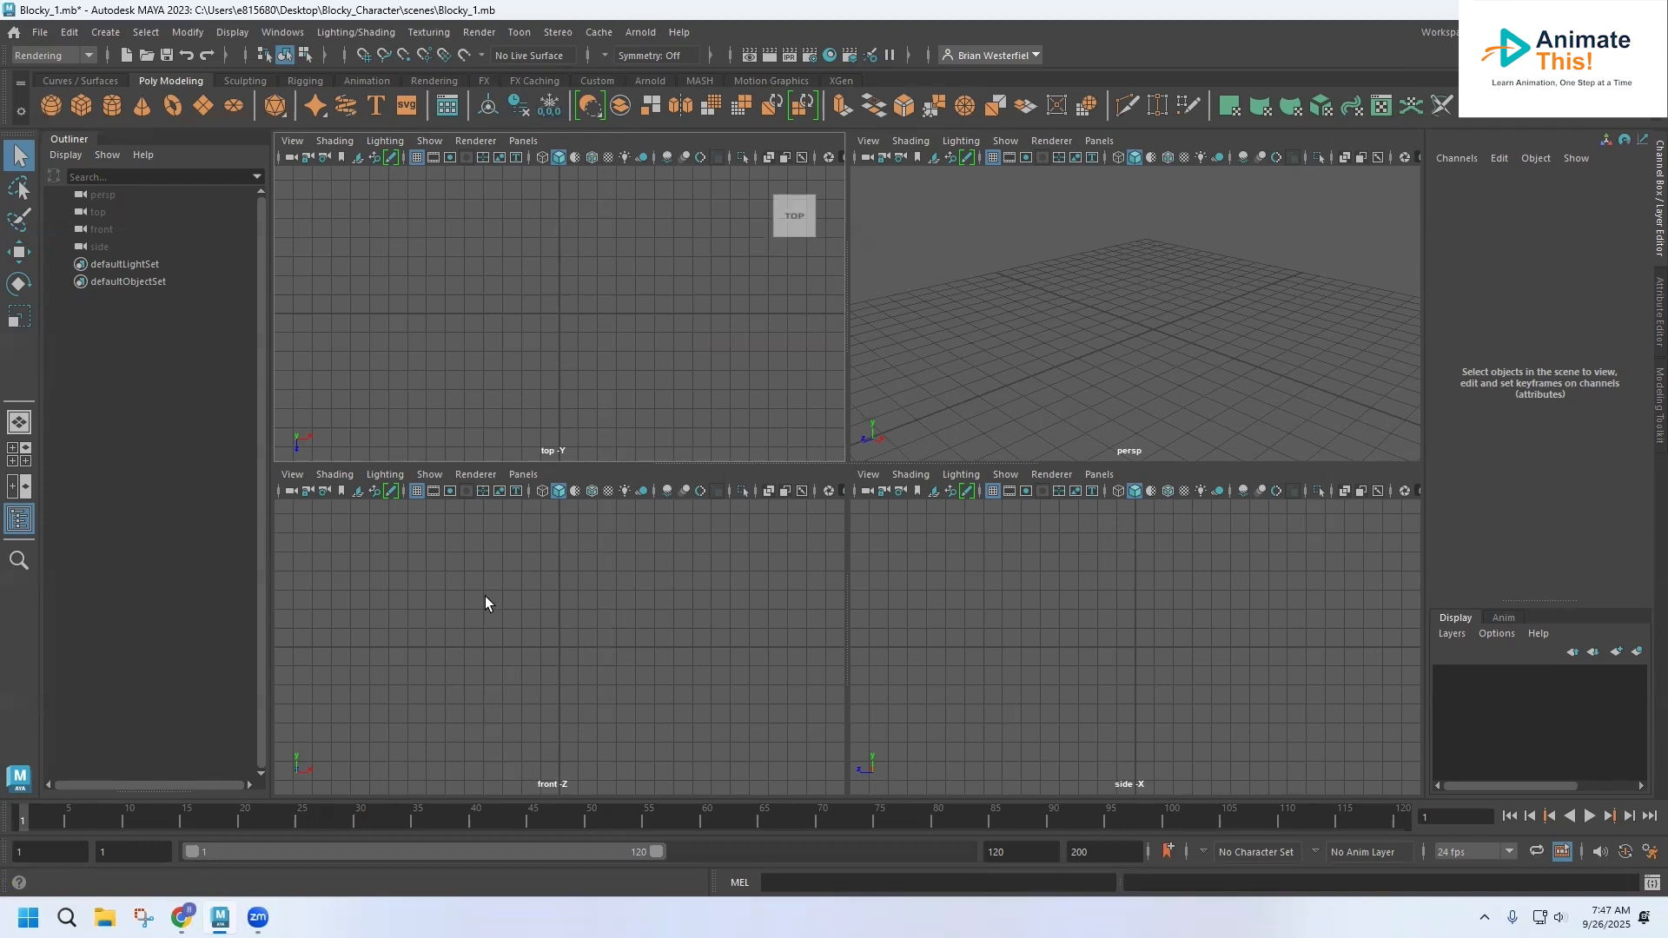
Maximize the front view and import Front_Reference-01.png from the project's sourceimages folder as an image plane
{"action": "key", "text": "space"}
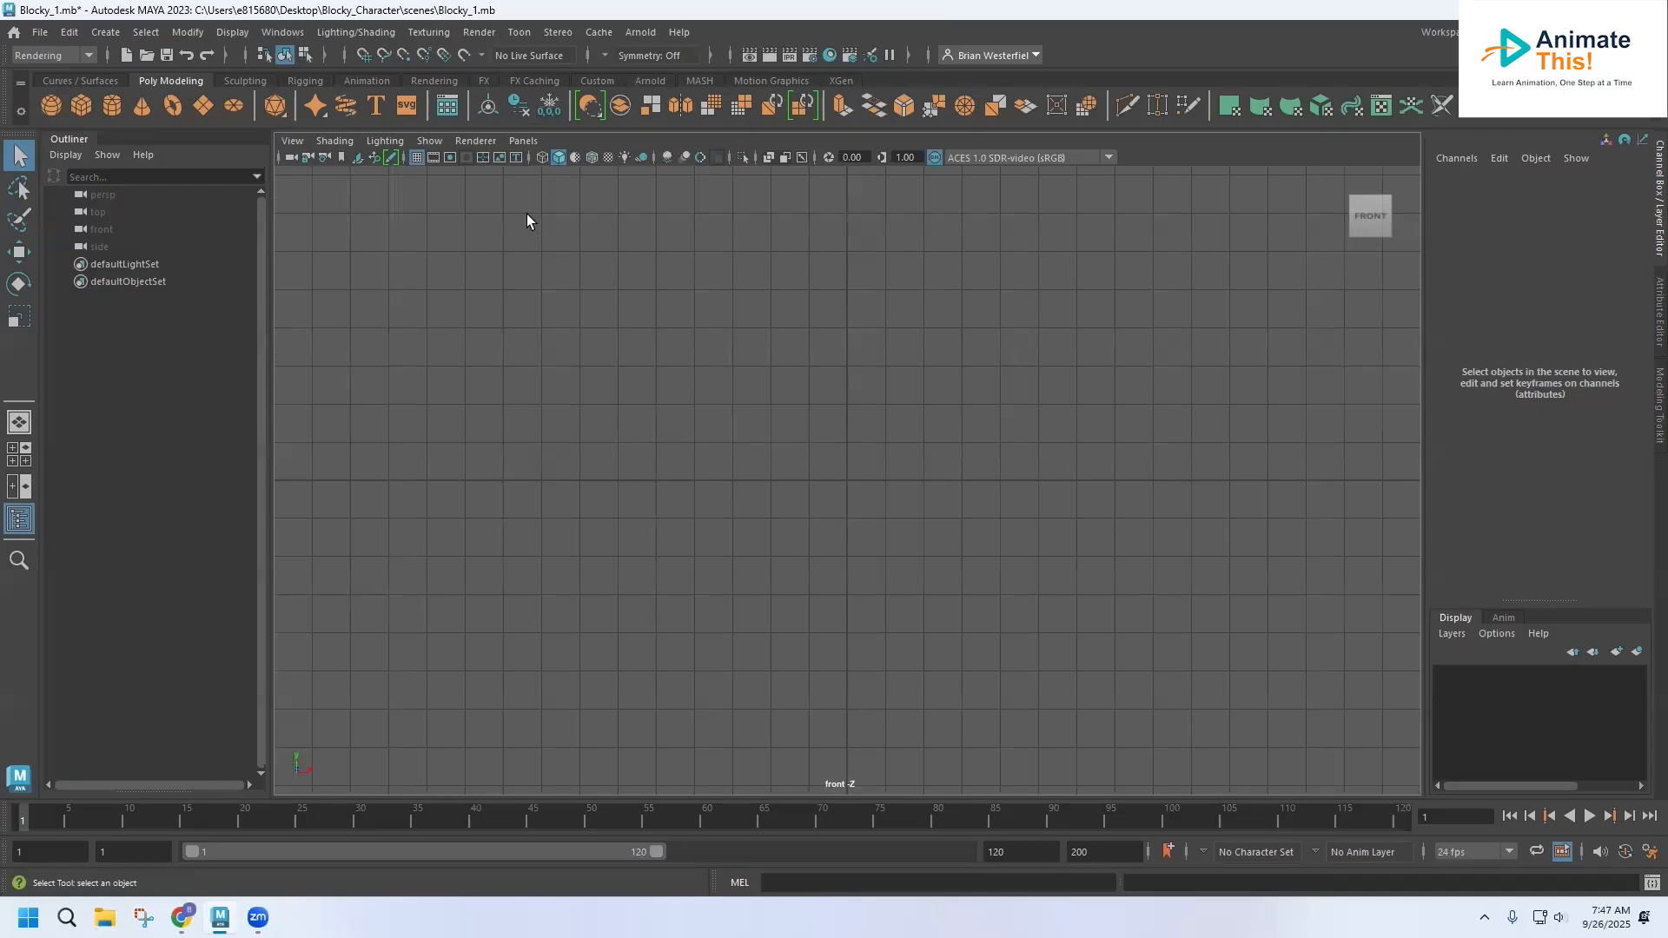
{"action": "left_click", "coordinate": [328, 141]}
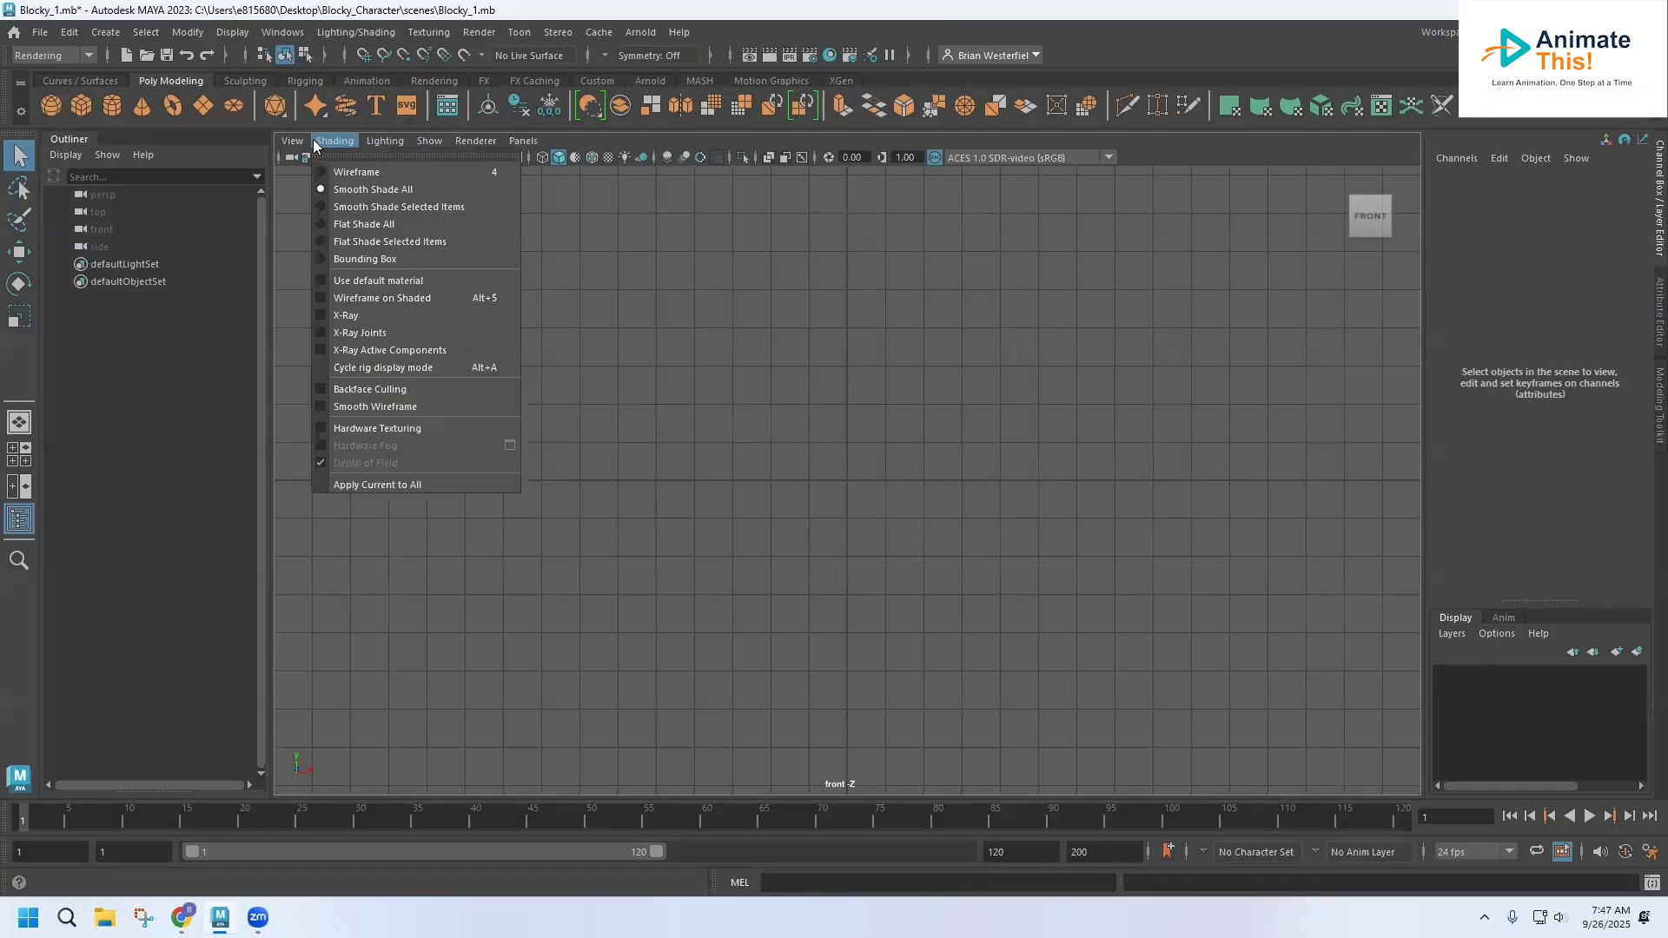
{"action": "mouse_move", "coordinate": [300, 142]}
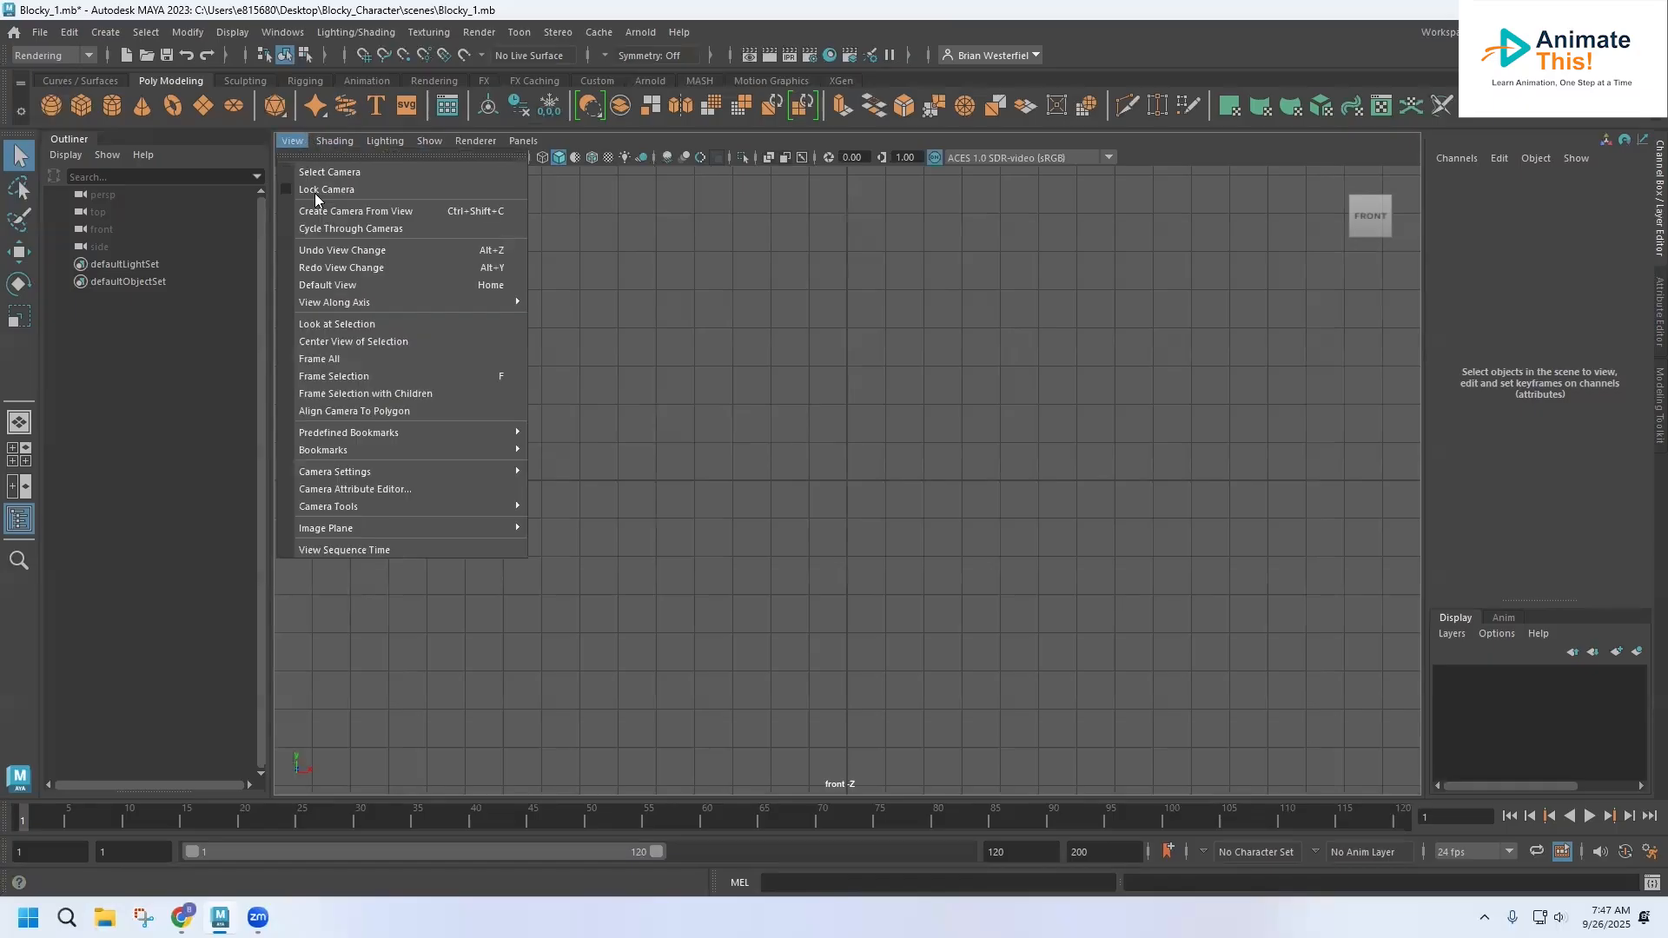
{"action": "mouse_move", "coordinate": [361, 530]}
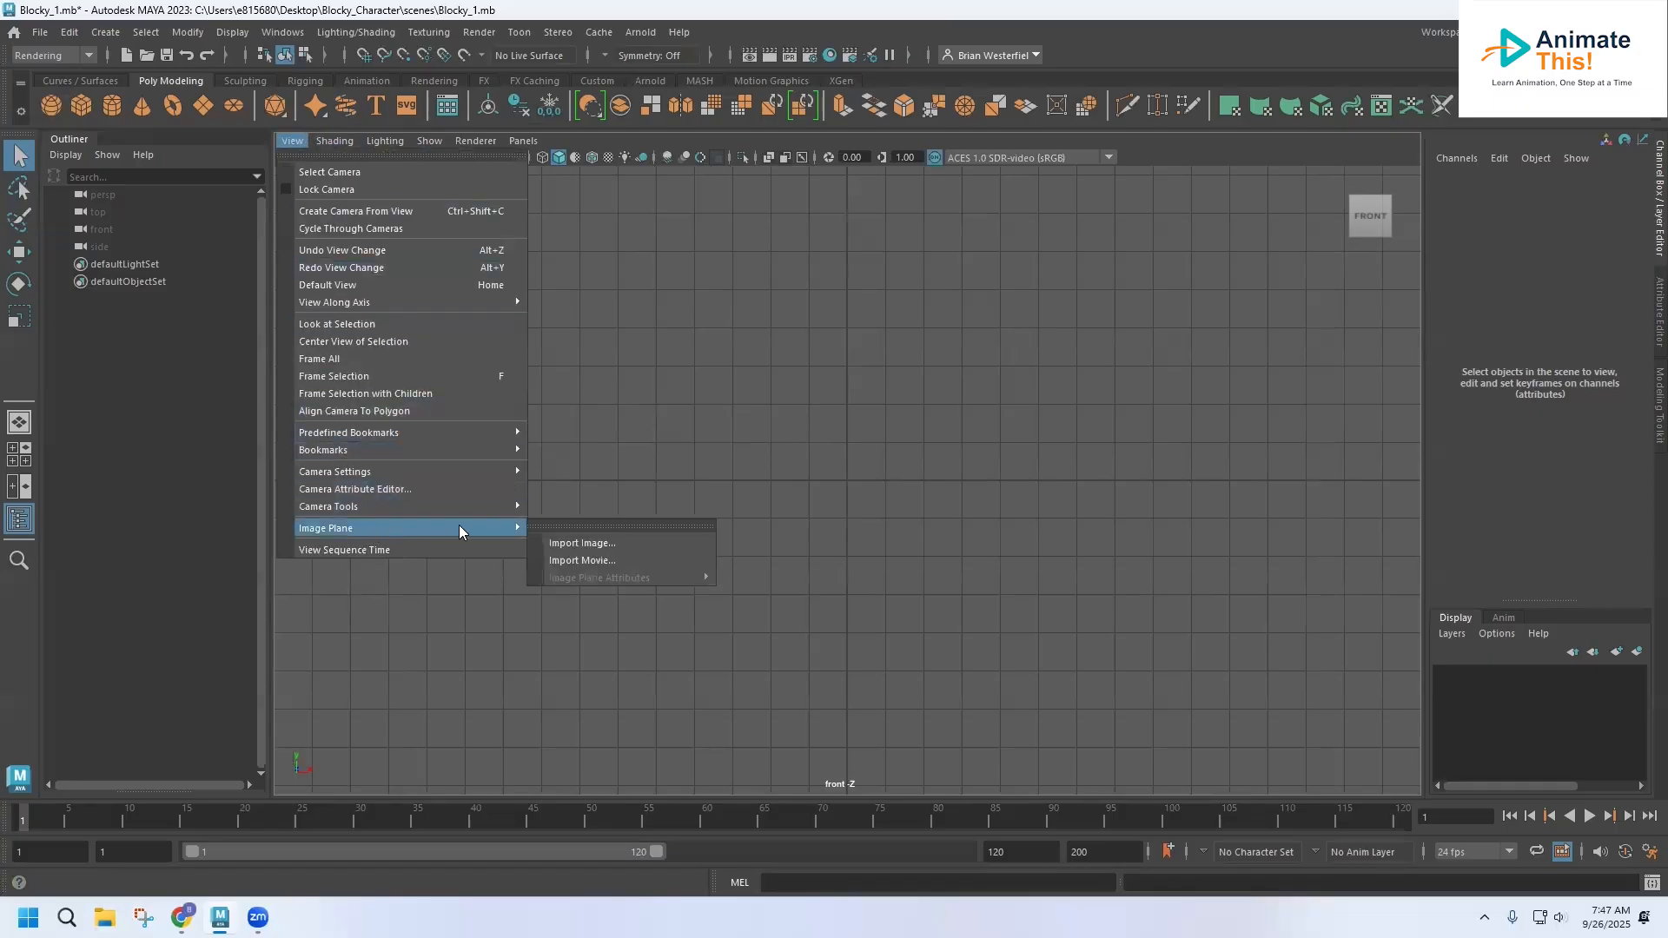
{"action": "left_click", "coordinate": [566, 540]}
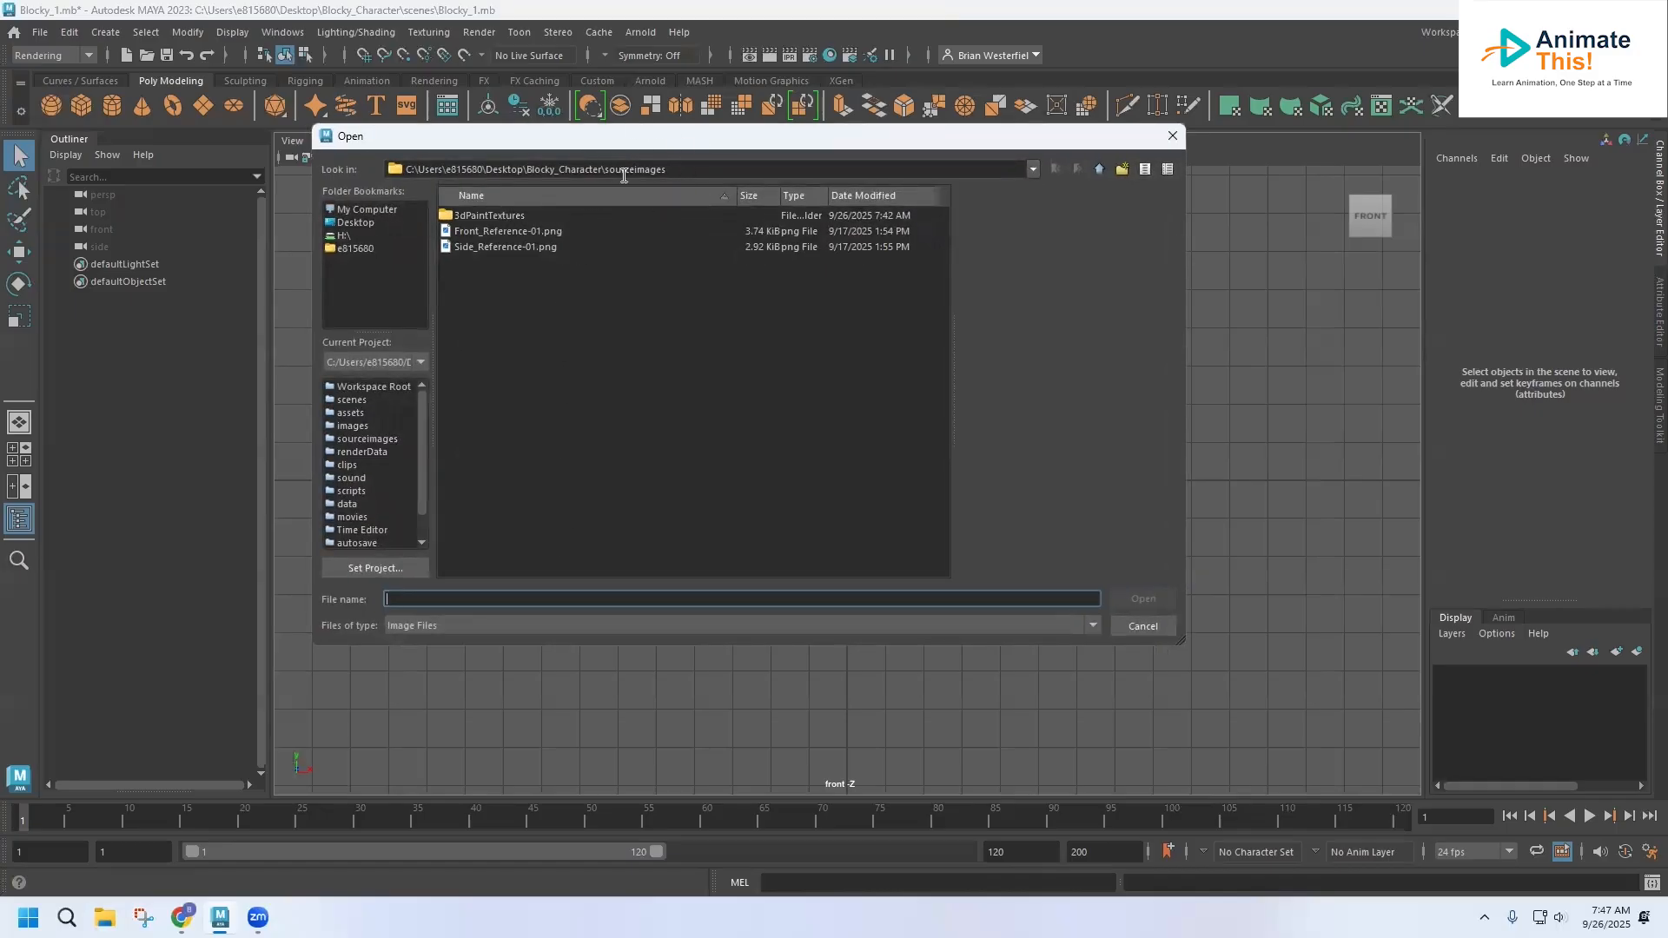
{"action": "double_click", "coordinate": [495, 230]}
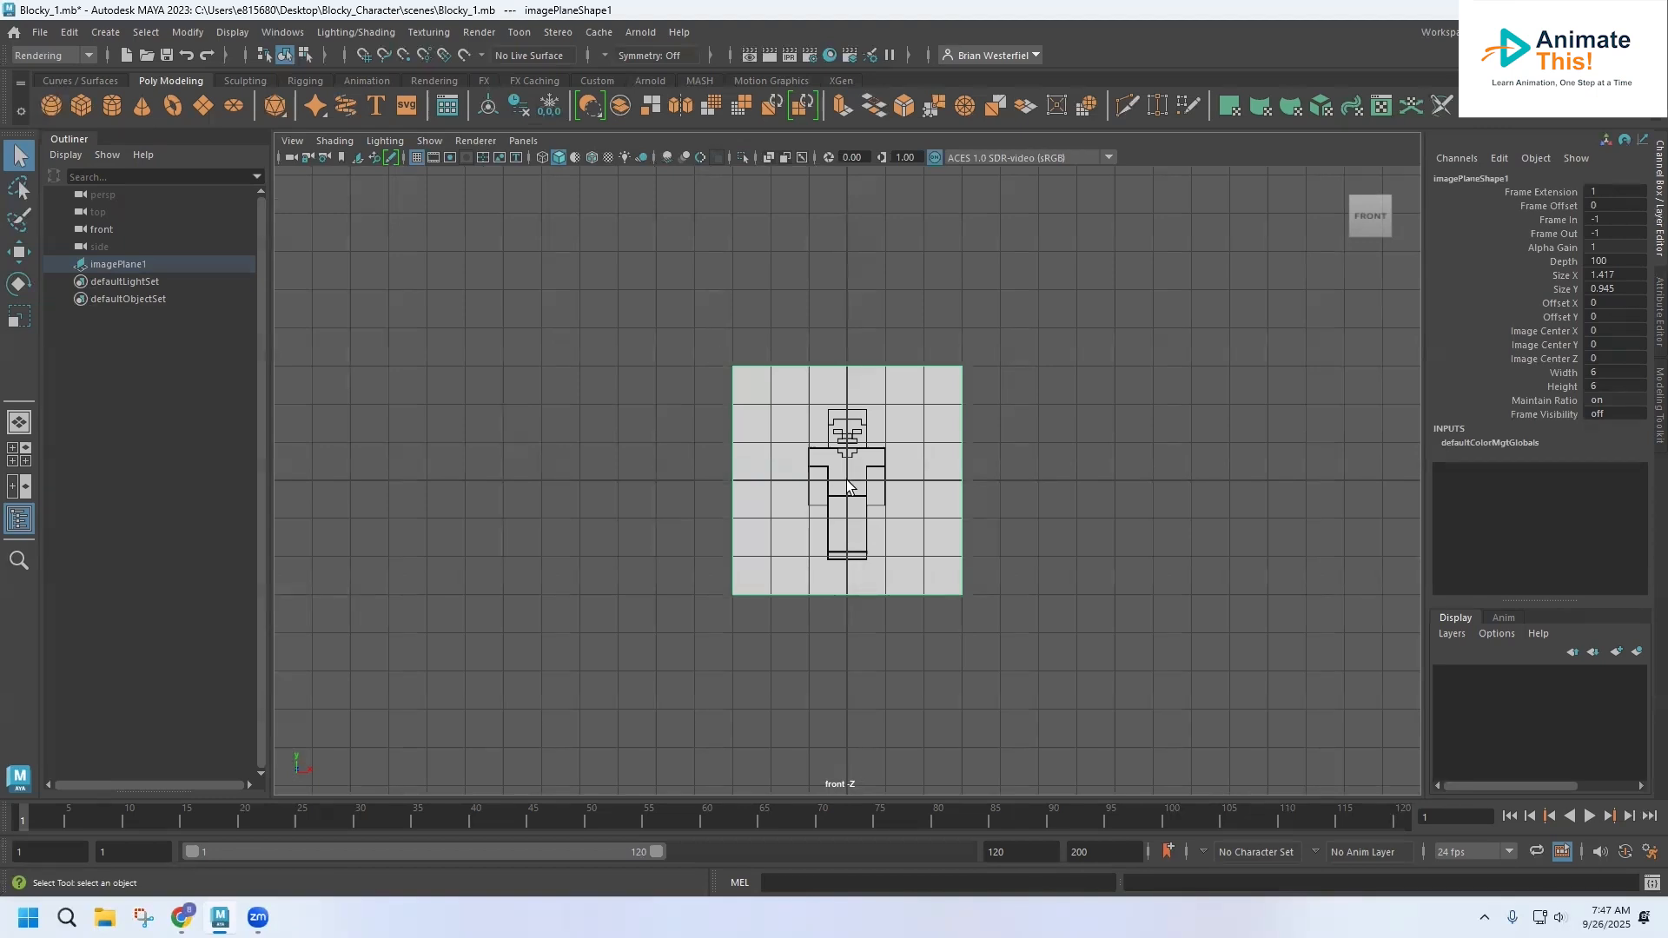
Maximize the side view and import Side_Reference-01.png from sourceimages as an image plane
{"action": "key", "text": "space"}
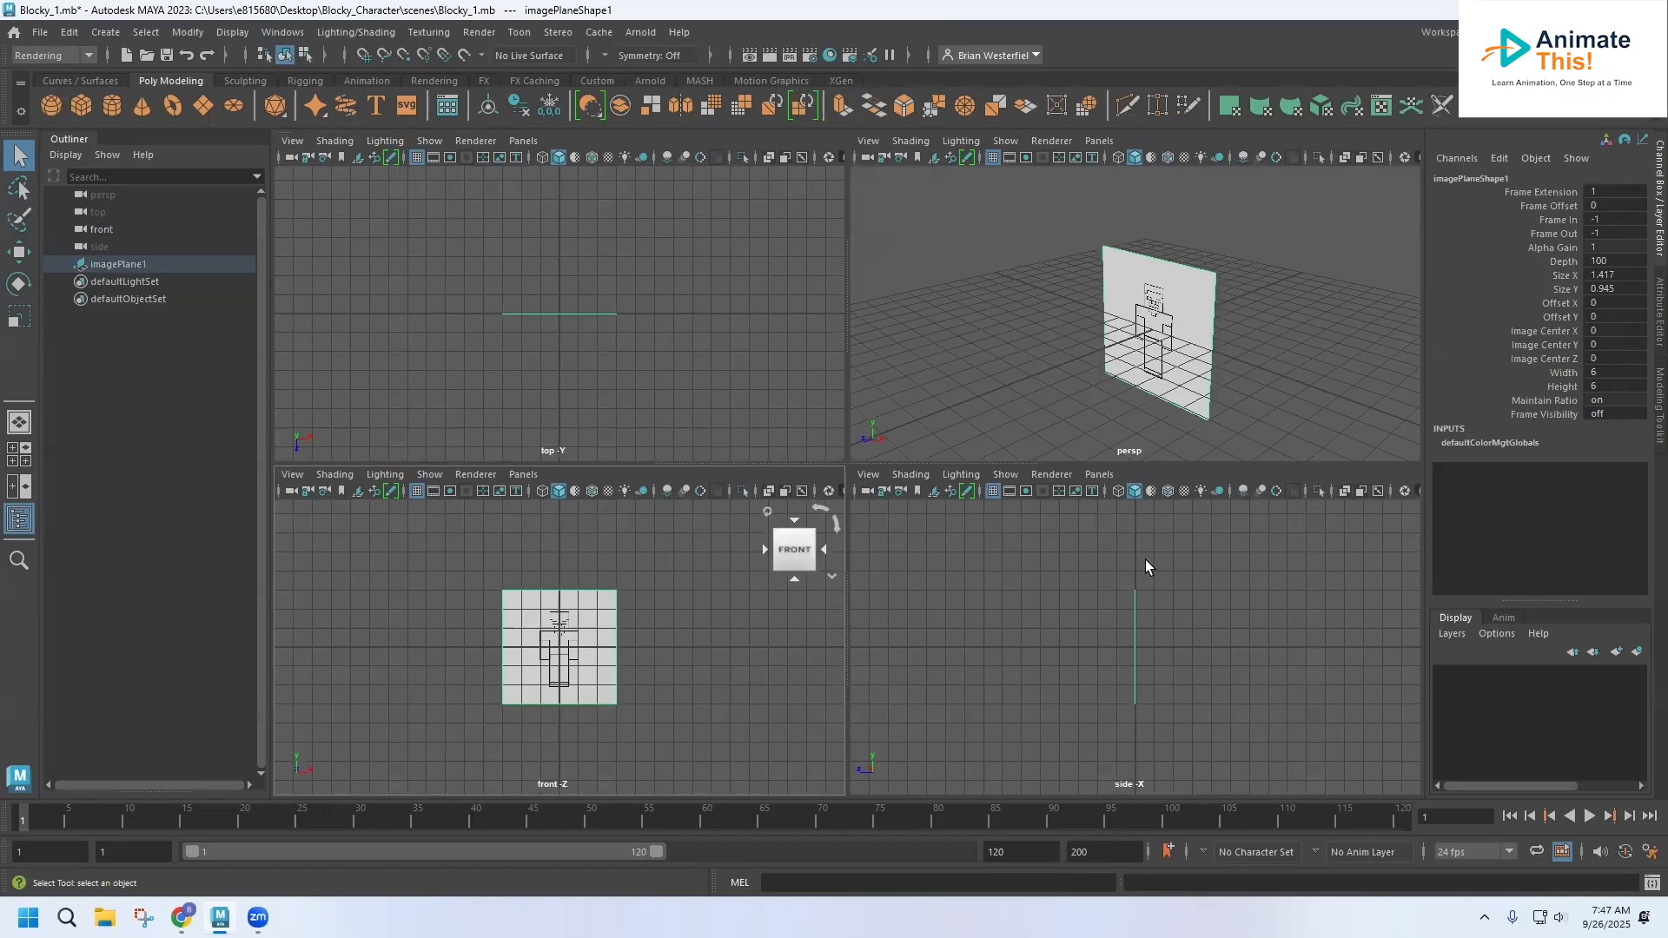
{"action": "key", "text": "space"}
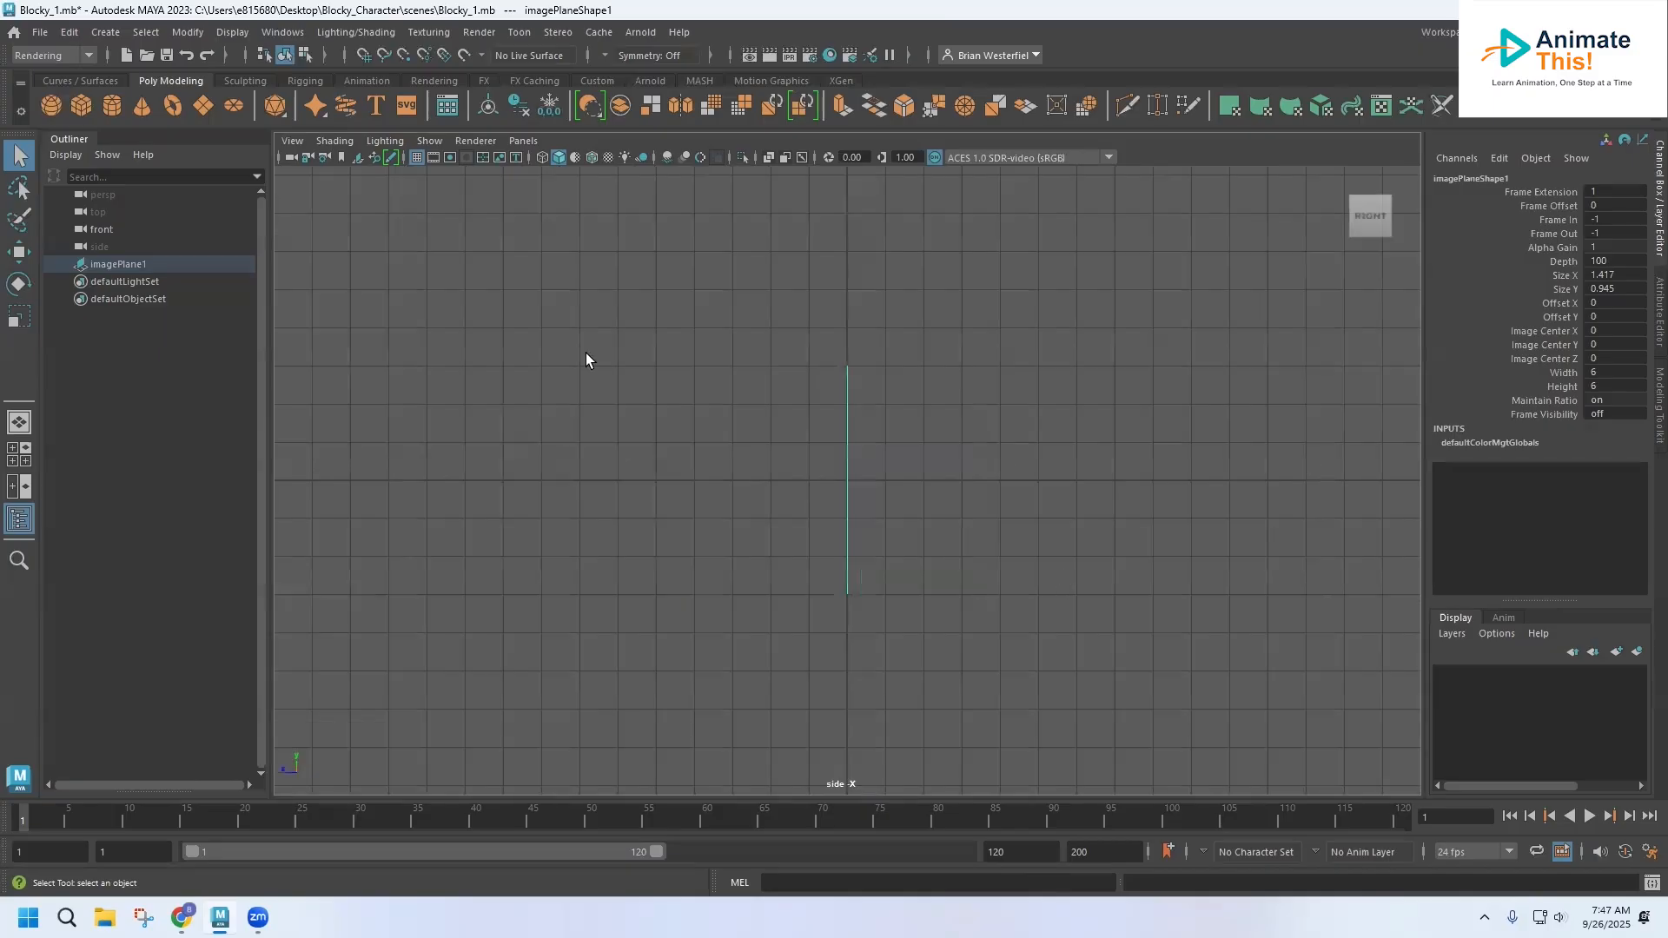
{"action": "left_click", "coordinate": [293, 140]}
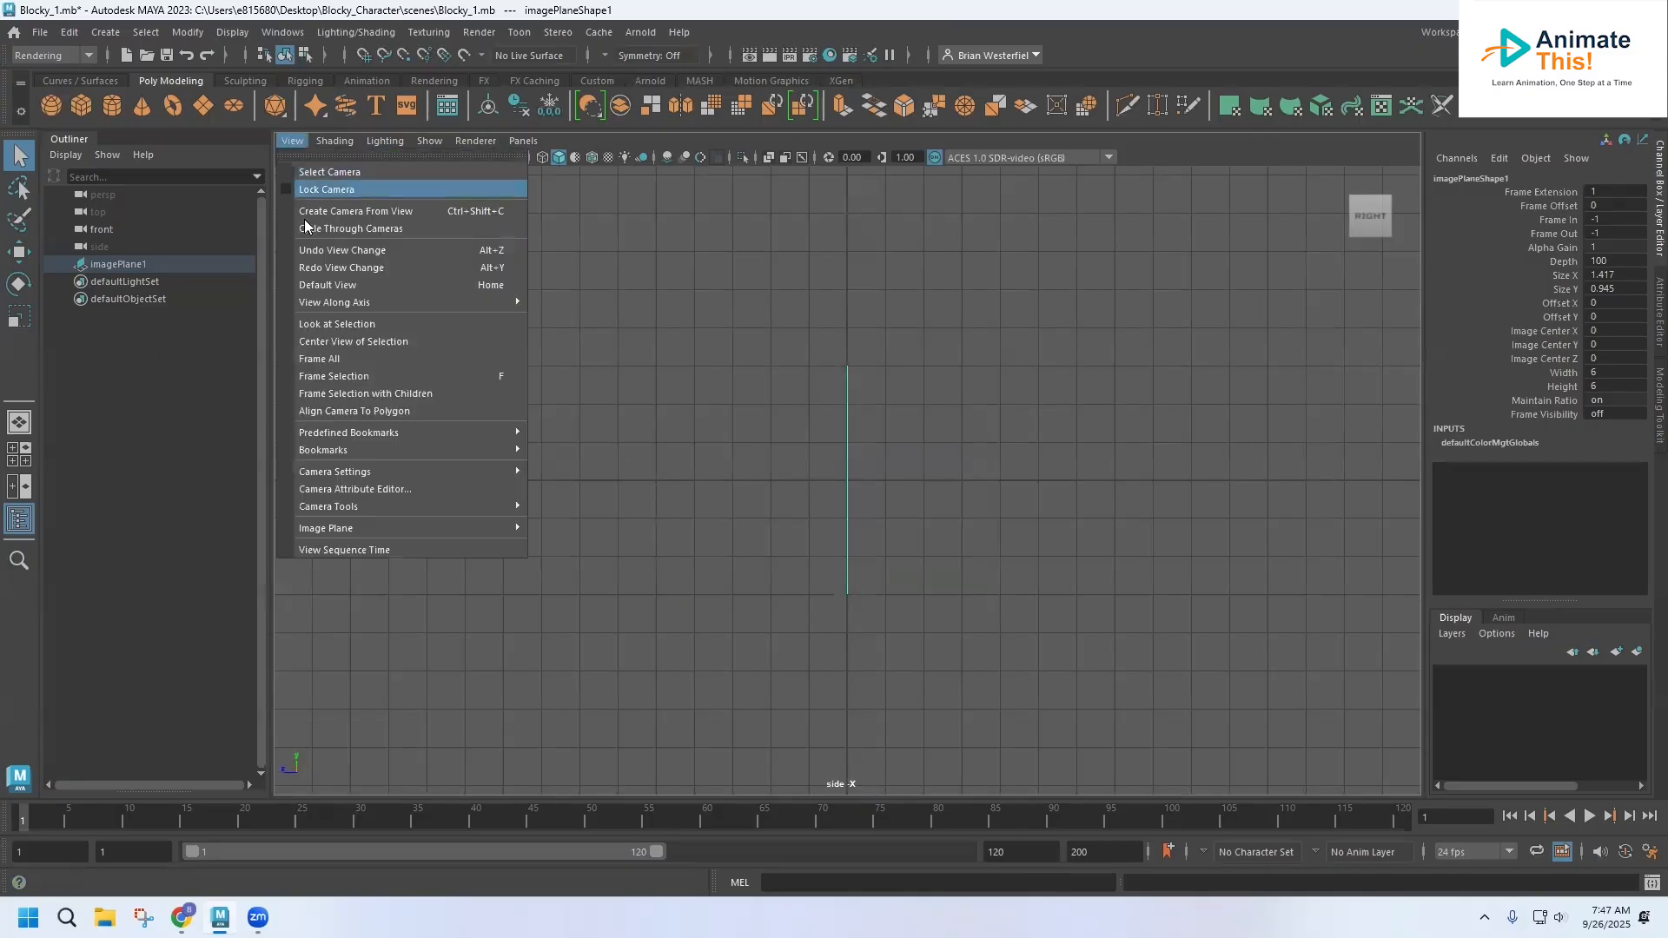
{"action": "mouse_move", "coordinate": [358, 525]}
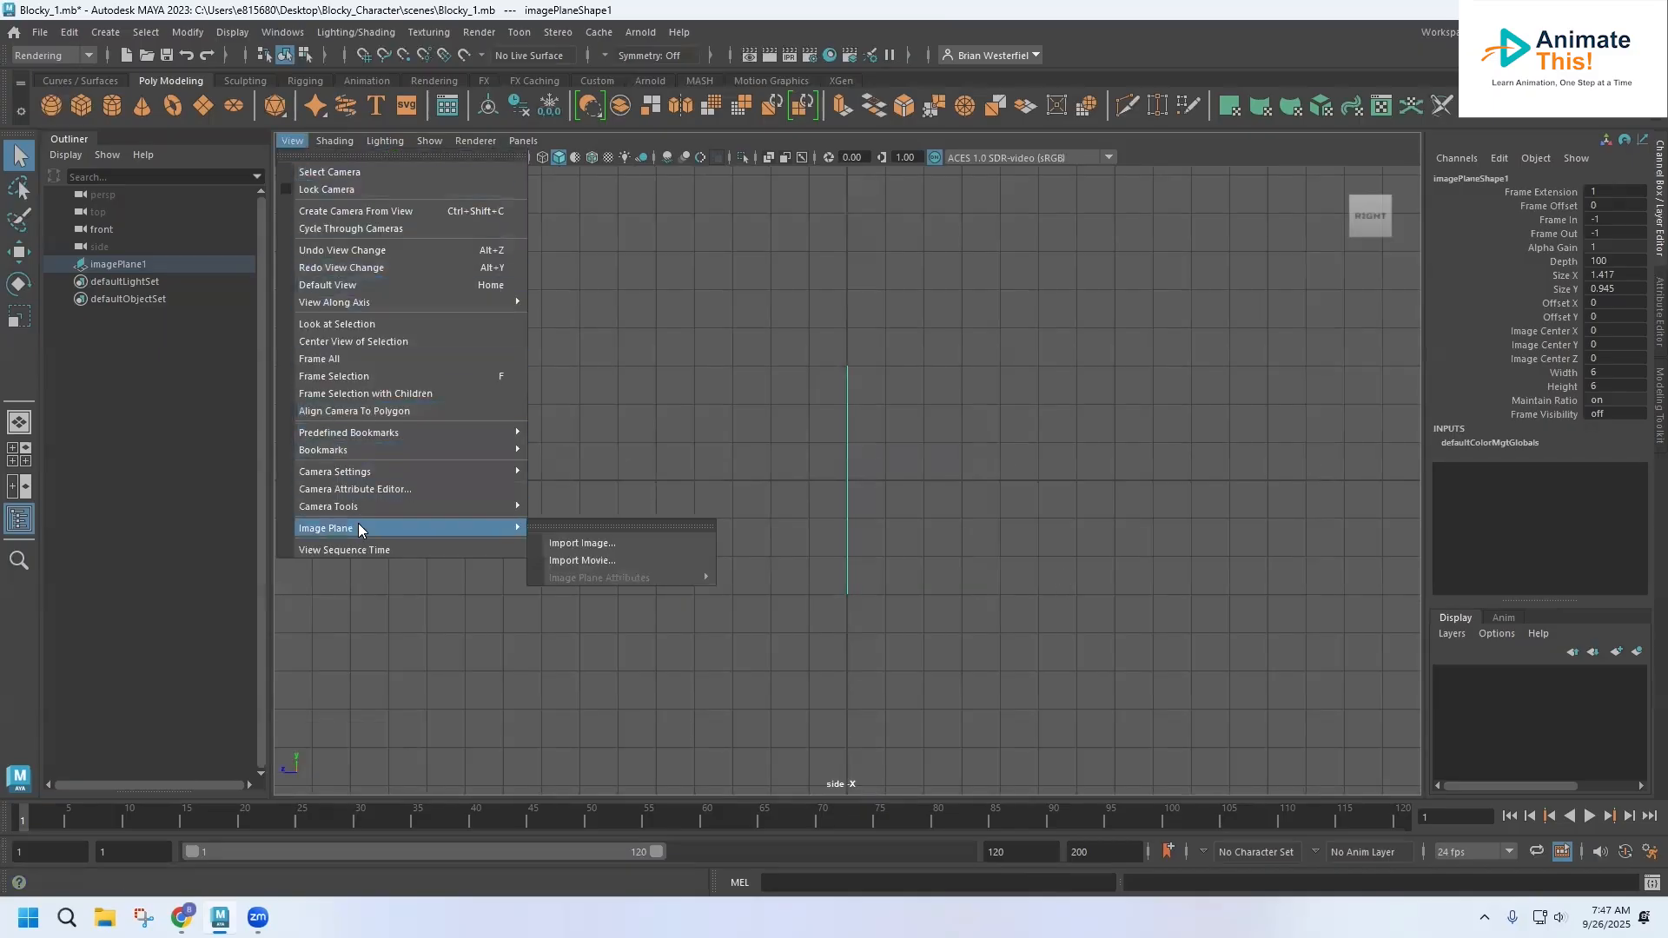
{"action": "left_click", "coordinate": [596, 544]}
{"action": "double_click", "coordinate": [501, 247]}
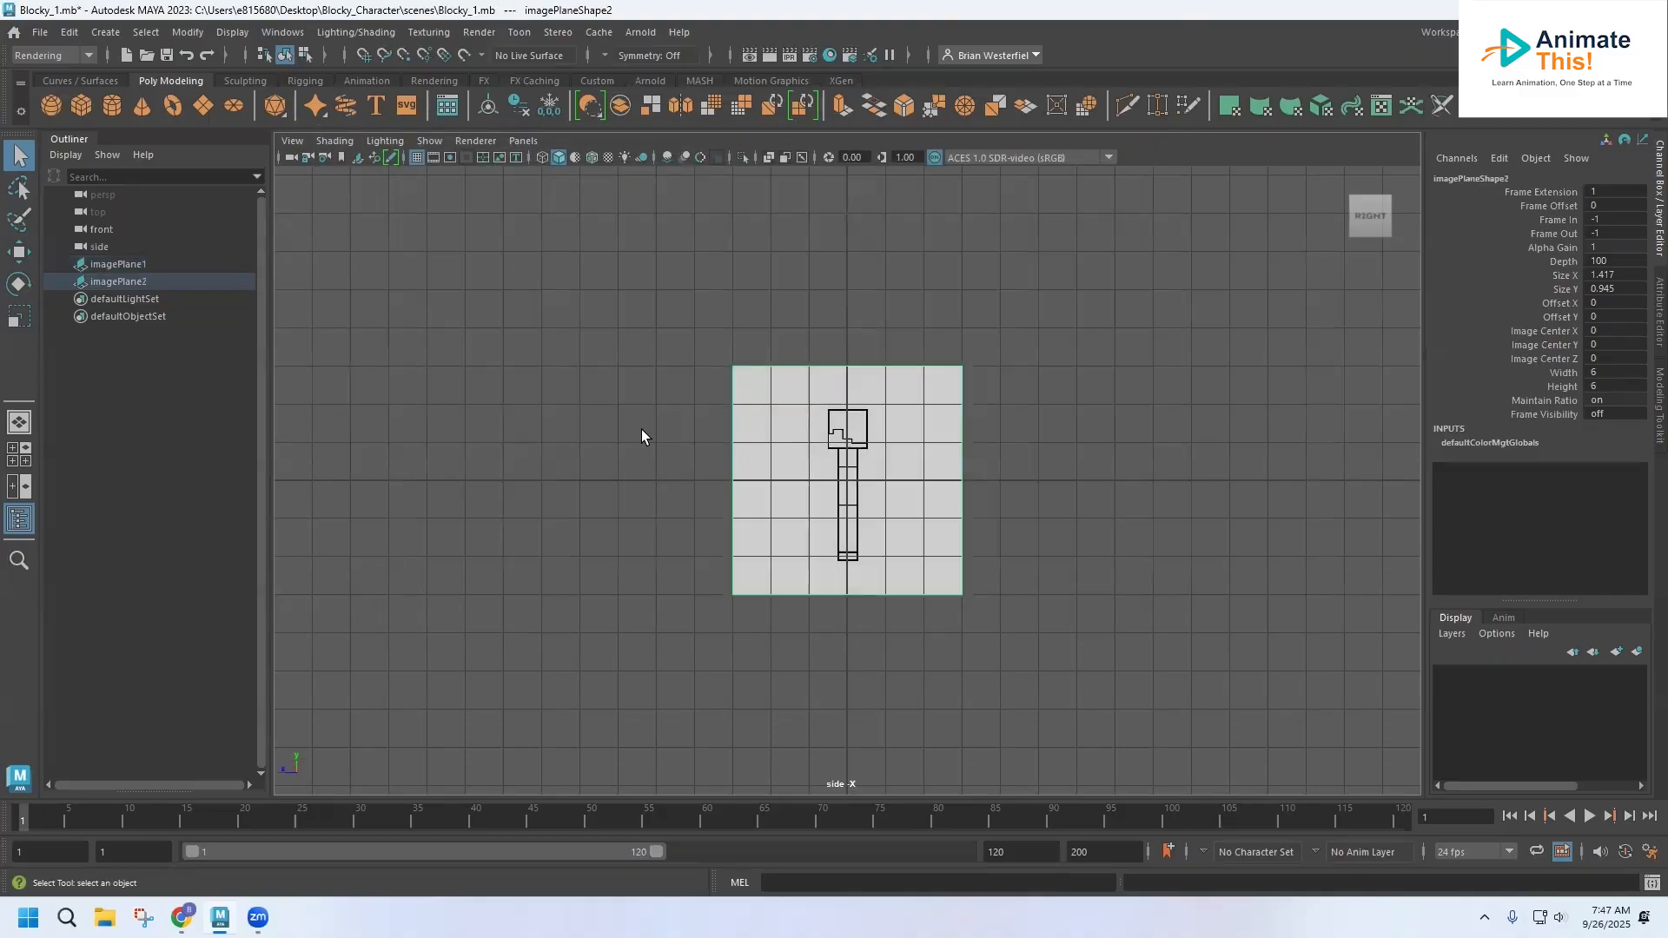
Maximize the perspective view and examine how the front and side image planes line up
{"action": "key", "text": "space"}
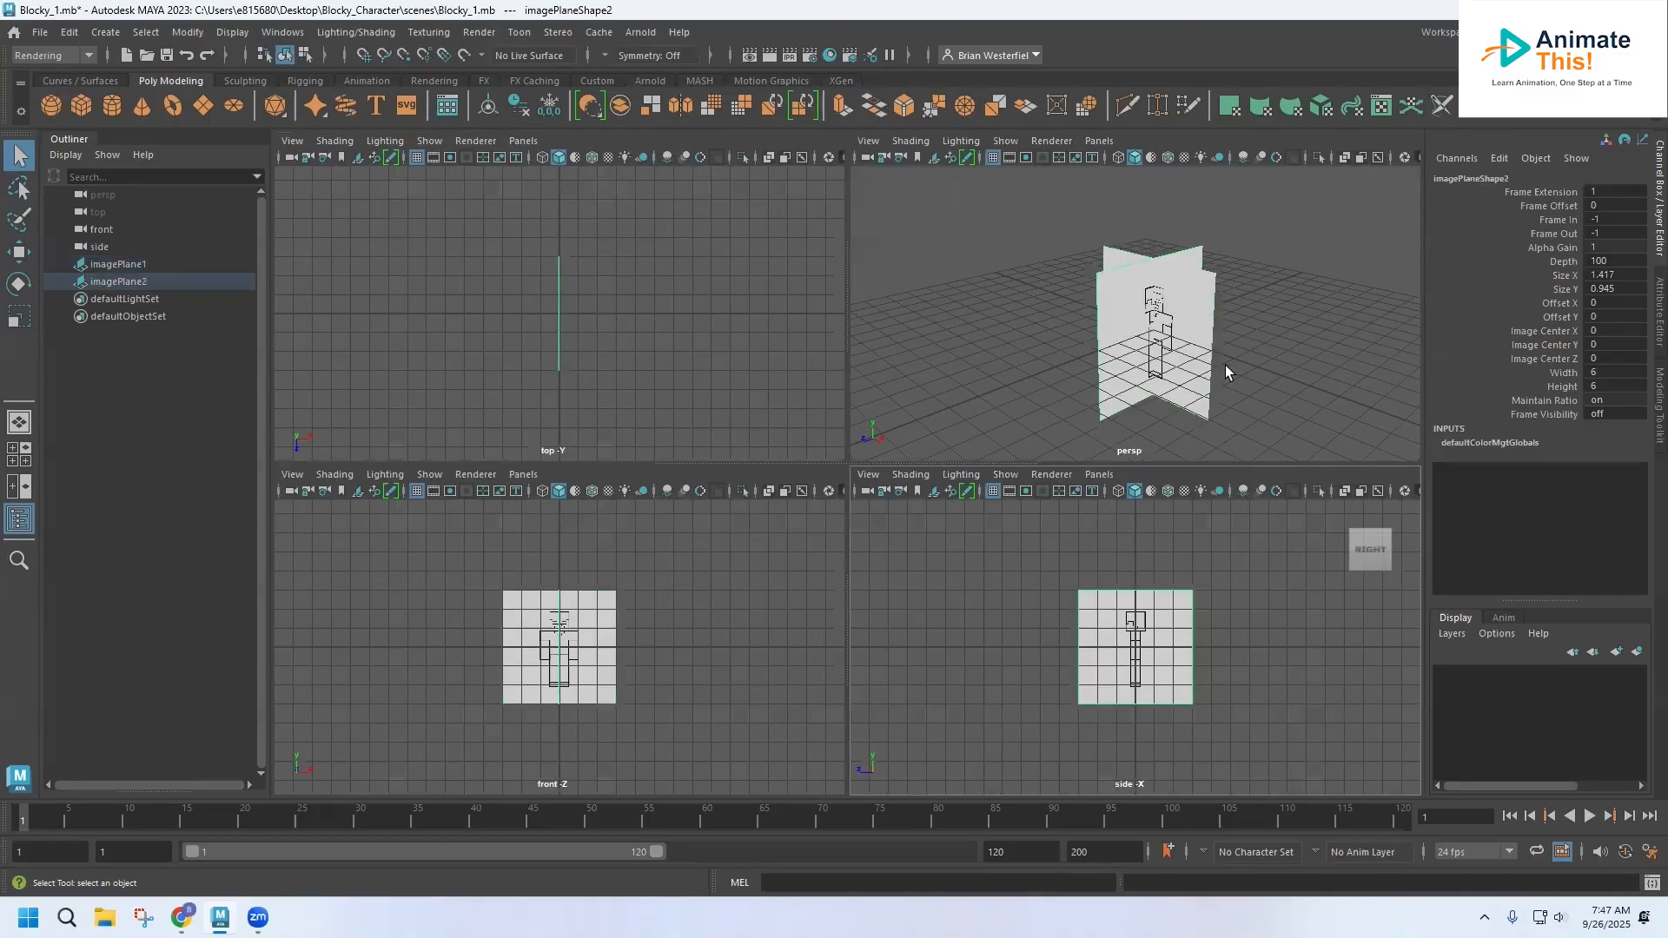
{"action": "mouse_move", "coordinate": [1167, 351]}
{"action": "middle_mouse_down", "text": "alt"}
{"action": "mouse_move", "coordinate": [1083, 325]}
{"action": "mouse_move", "coordinate": [1181, 321]}
{"action": "middle_mouse_up", "text": "alt"}
{"action": "scroll", "coordinate": [1083, 326], "scroll_direction": "up", "scroll_amount": 5}
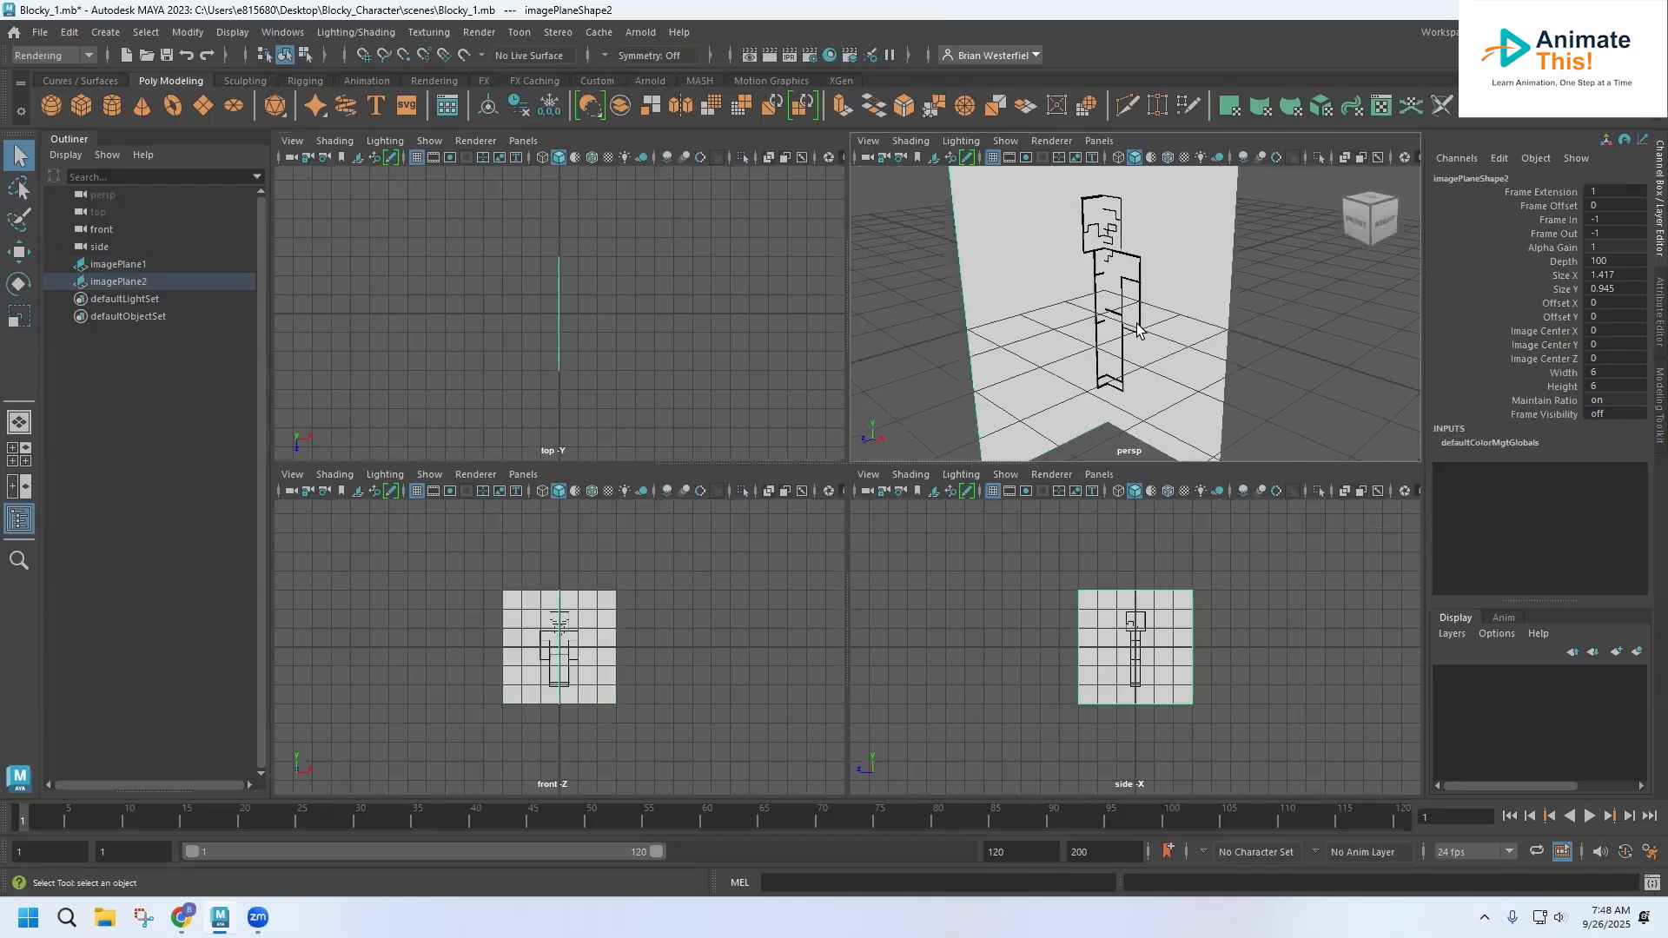
{"action": "key", "text": "space"}
{"action": "left_click_drag", "start_coordinate": [884, 380], "coordinate": [695, 381], "text": "alt"}
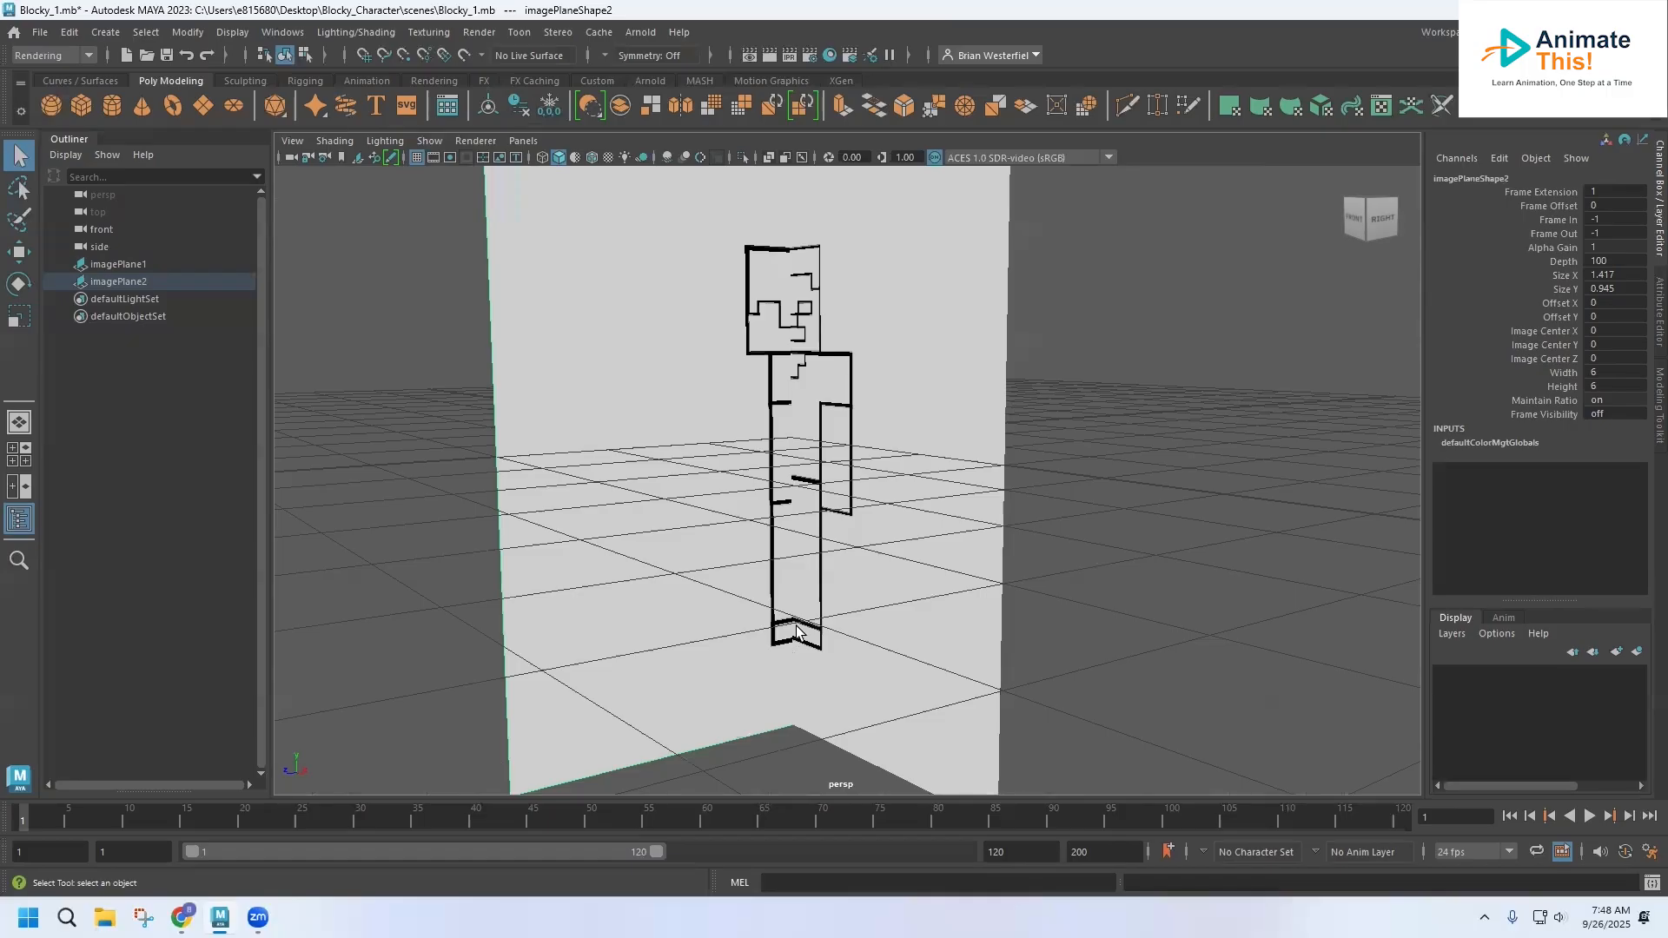
Rename the front view's image plane, imagePlane1, as Front_Reference
{"action": "left_click", "coordinate": [870, 436]}
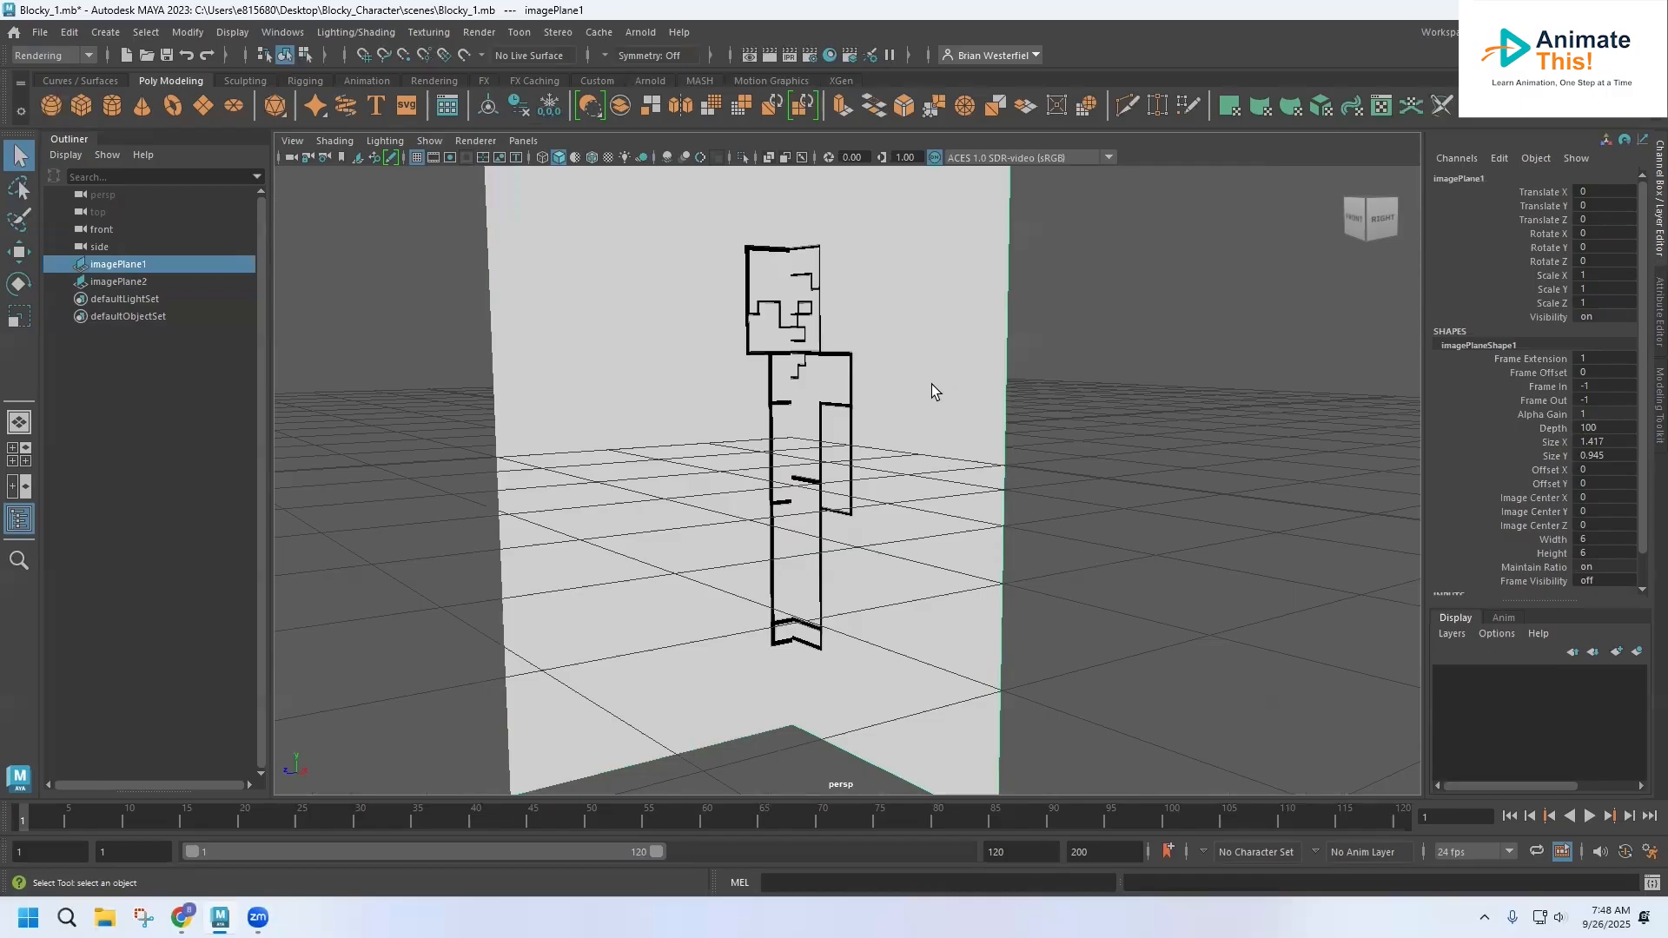
{"action": "double_click", "coordinate": [132, 263]}
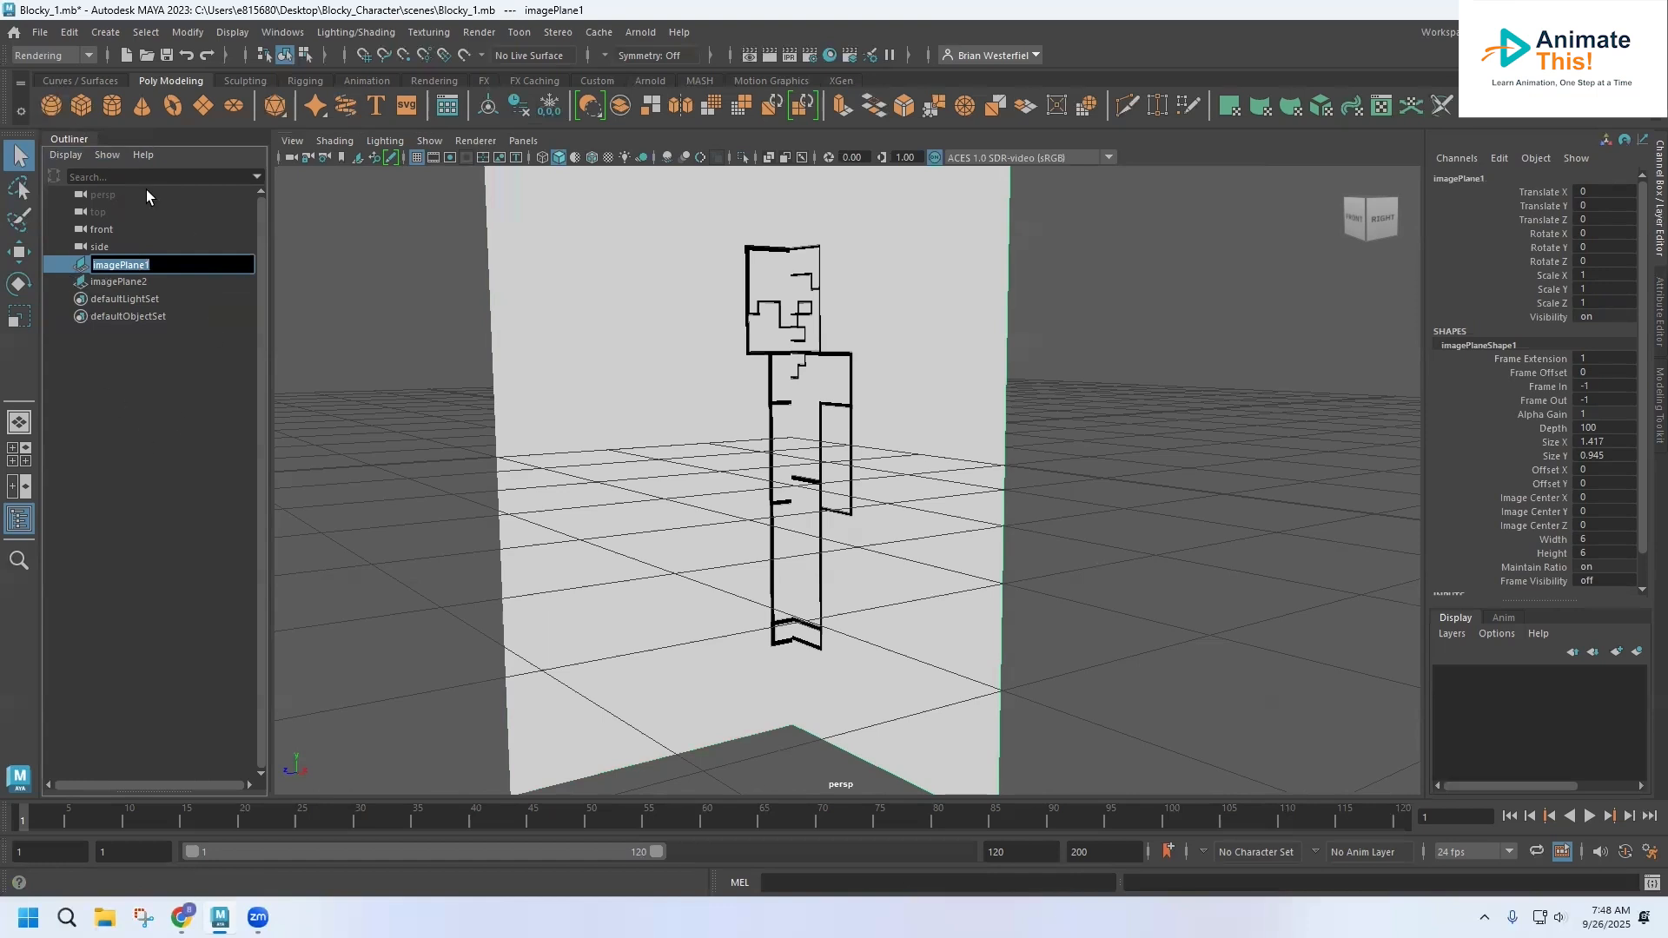
{"action": "left_click", "coordinate": [272, 35]}
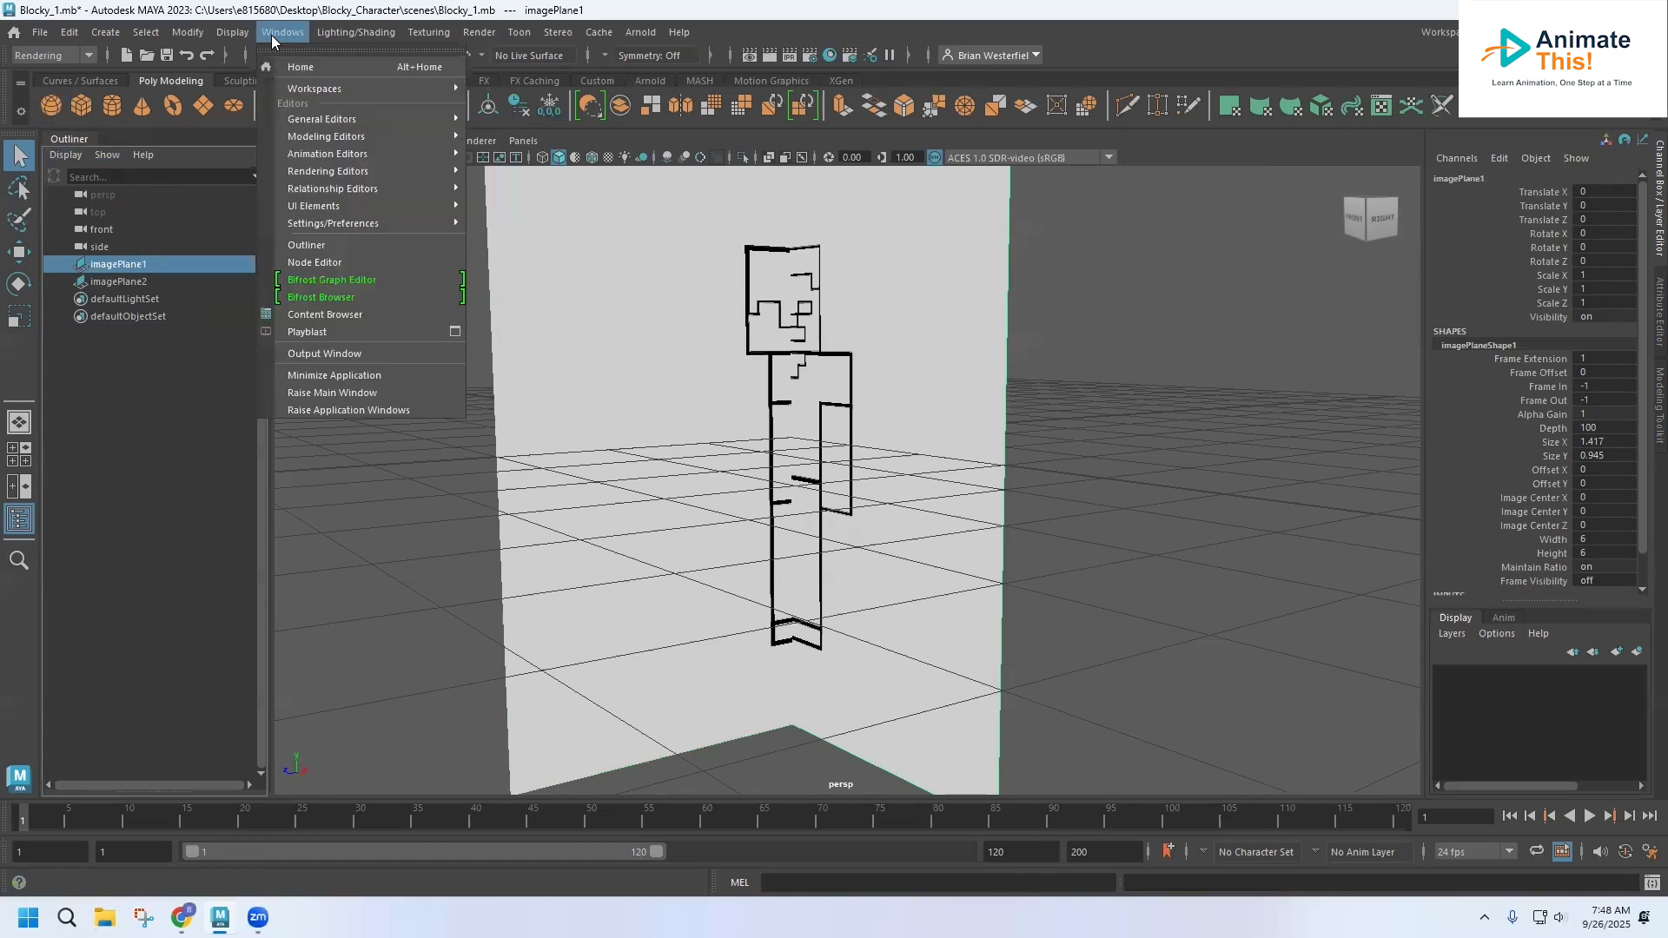
{"action": "double_click", "coordinate": [107, 265]}
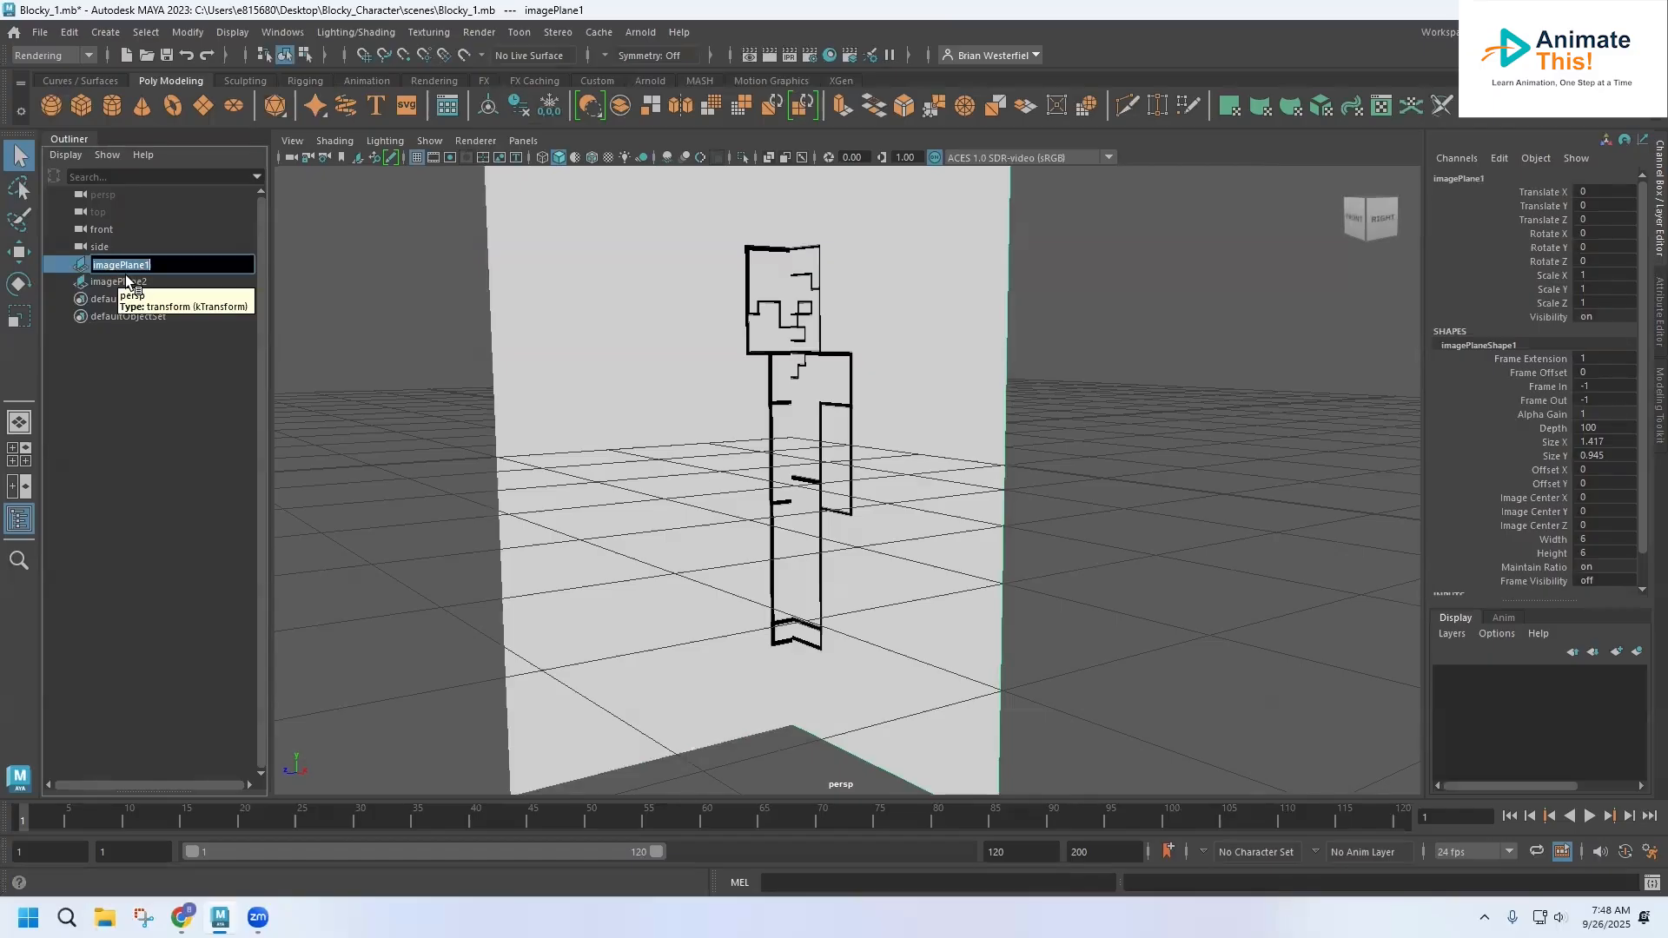
{"action": "type", "text": "Front_Reference"}
{"action": "key", "text": "Return"}
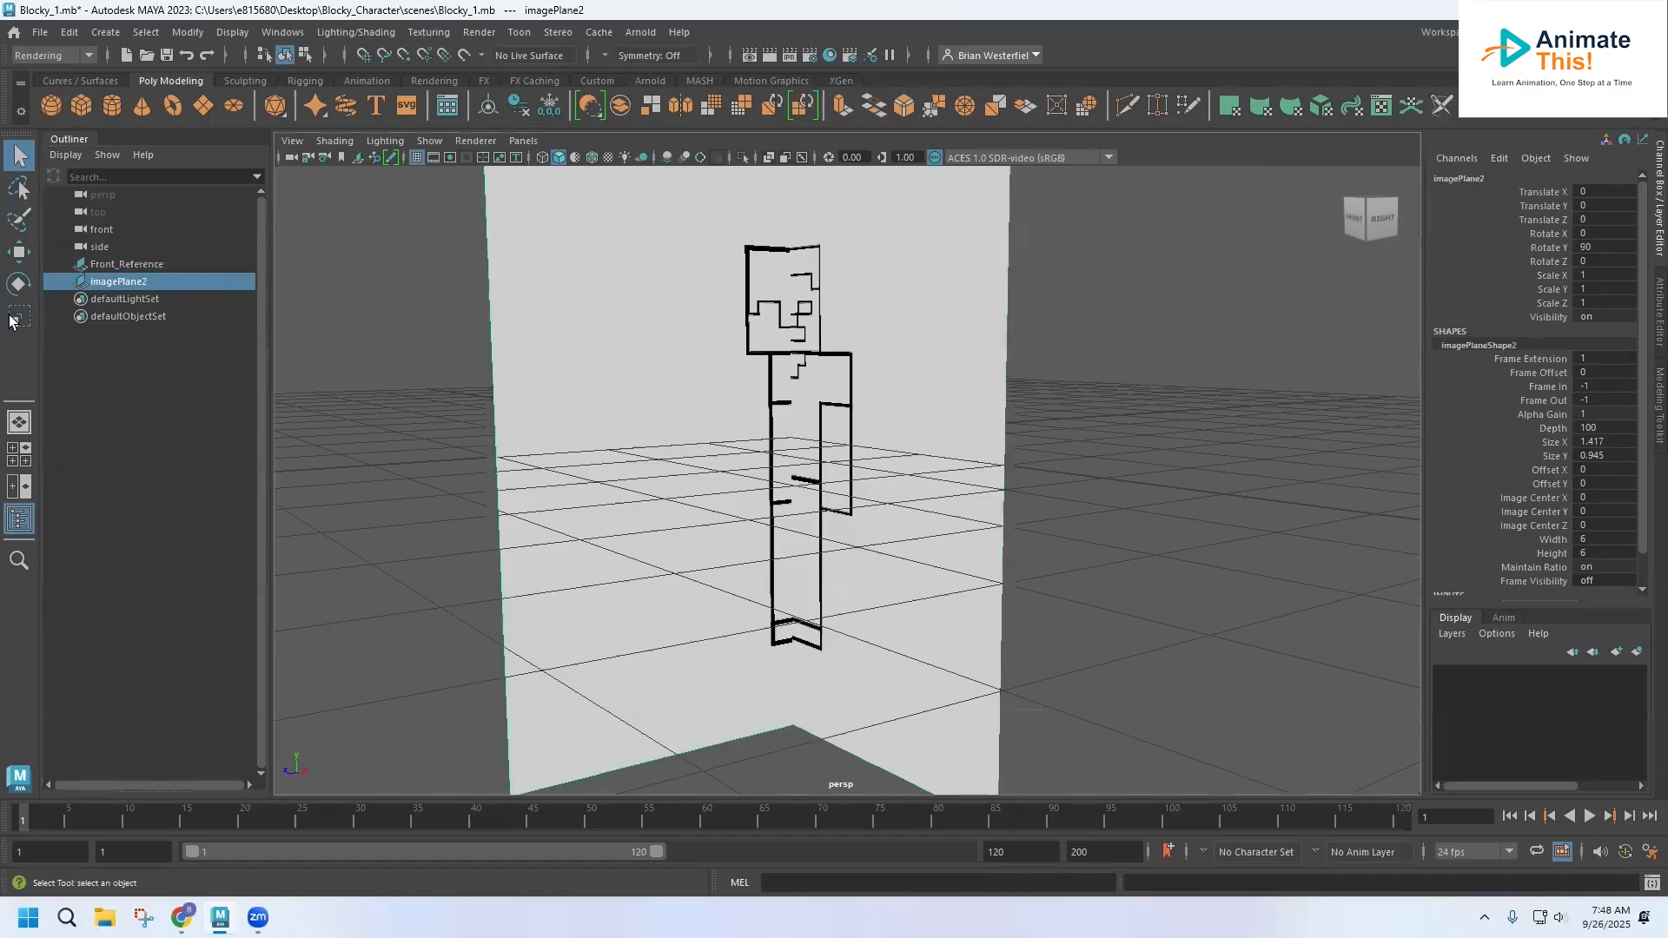
Rename the side view's image plane, imagePlane2, as Side_Reference
{"action": "left_click", "coordinate": [130, 284]}
{"action": "double_click", "coordinate": [132, 283]}
{"action": "type", "text": "S"}
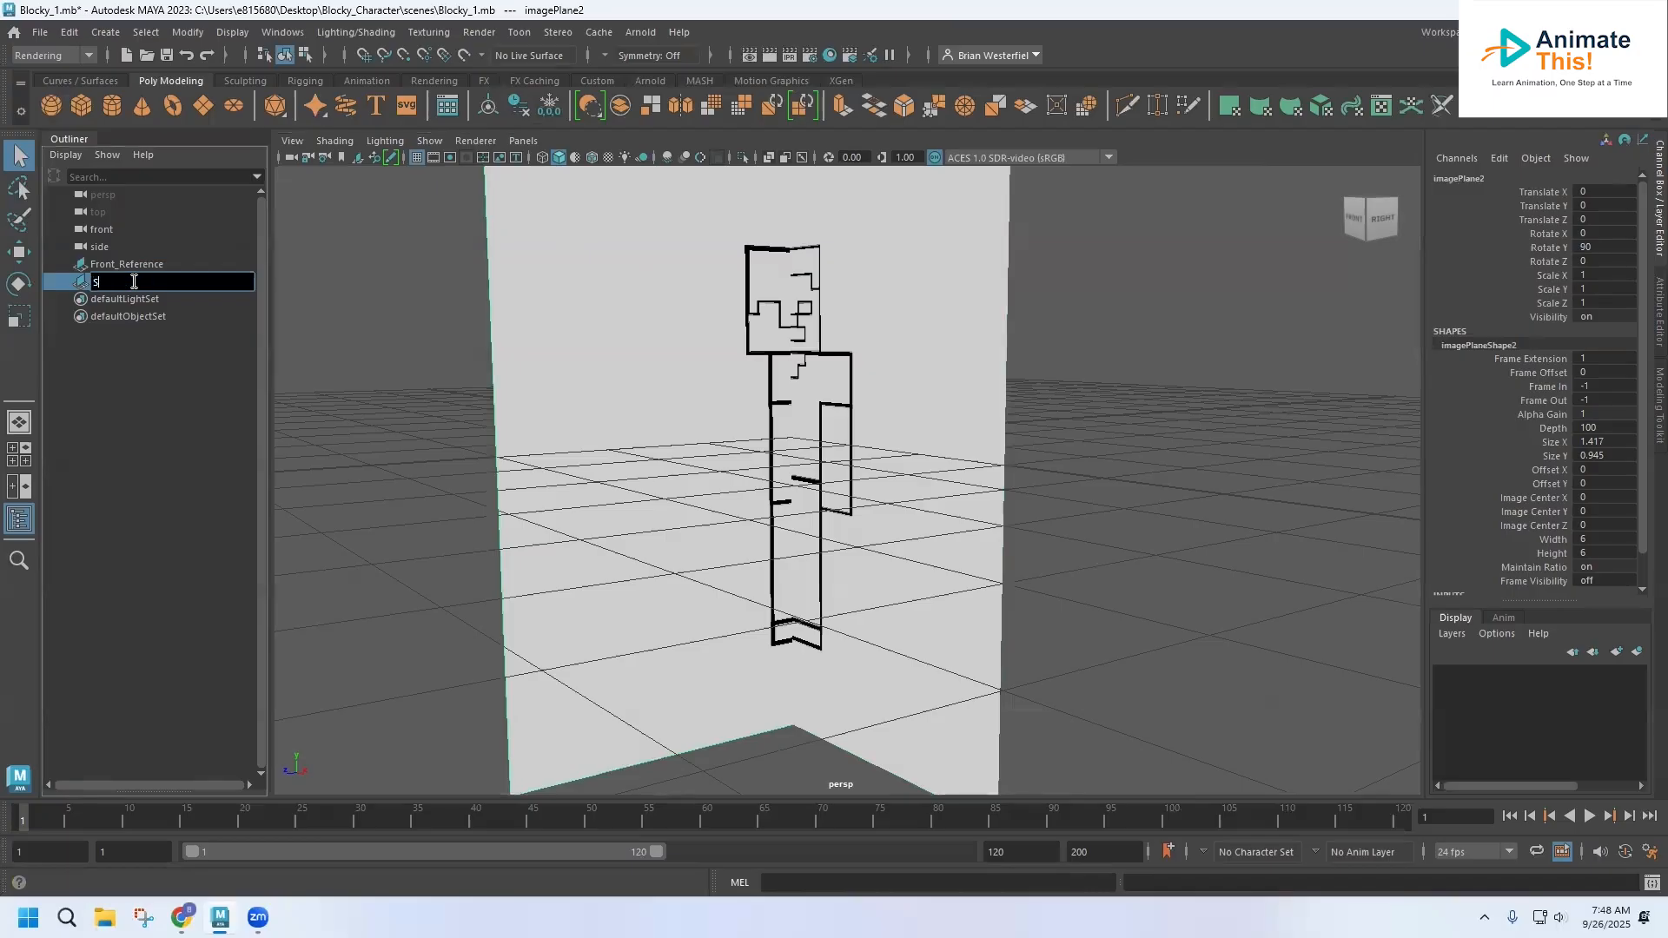
{"action": "type", "text": "ide_Reference"}
{"action": "key", "text": "Return"}
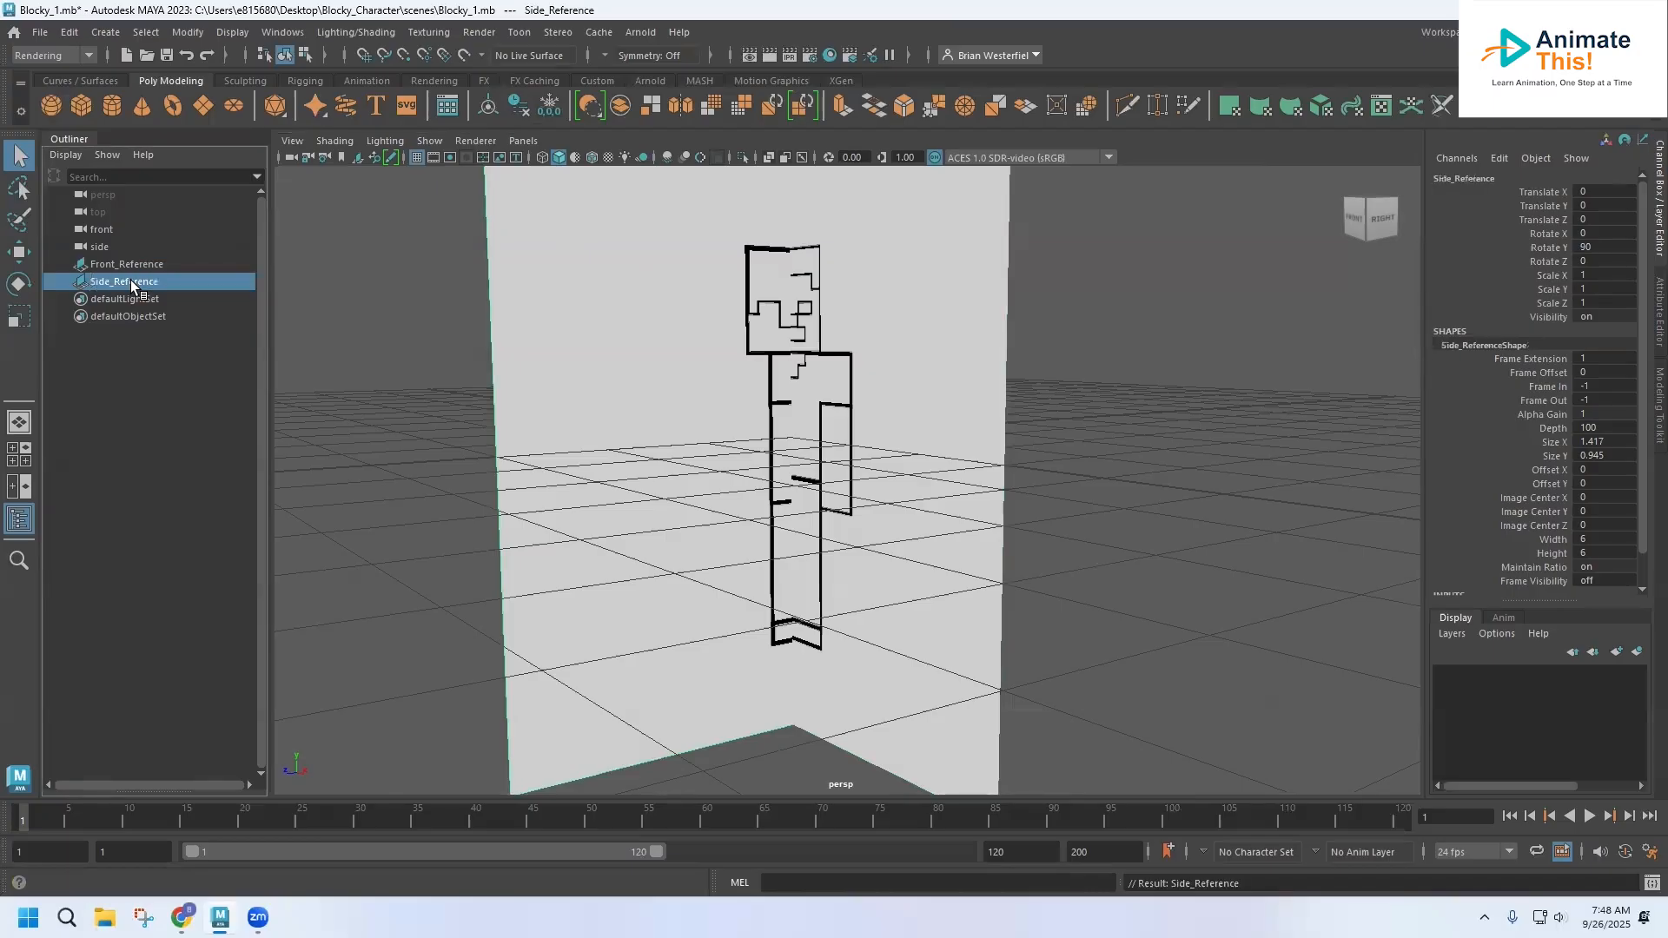
Set Scale X, Y and Z of the Front_Reference image plane to 2
{"action": "left_click", "coordinate": [992, 362]}
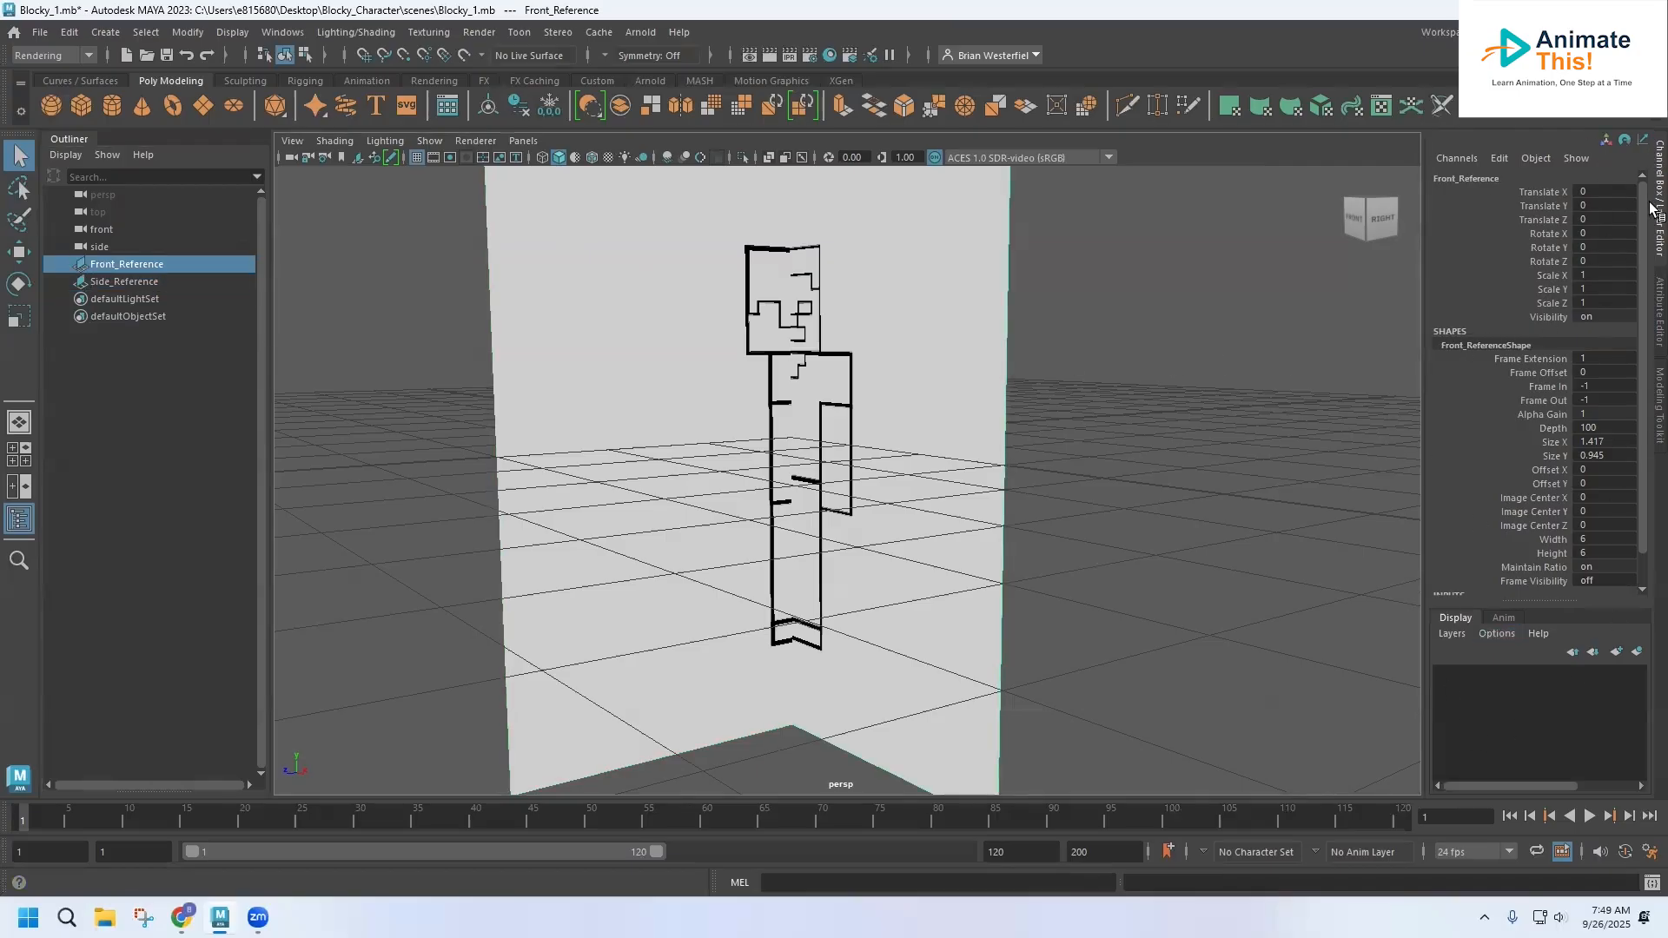
{"action": "left_click", "coordinate": [1652, 153]}
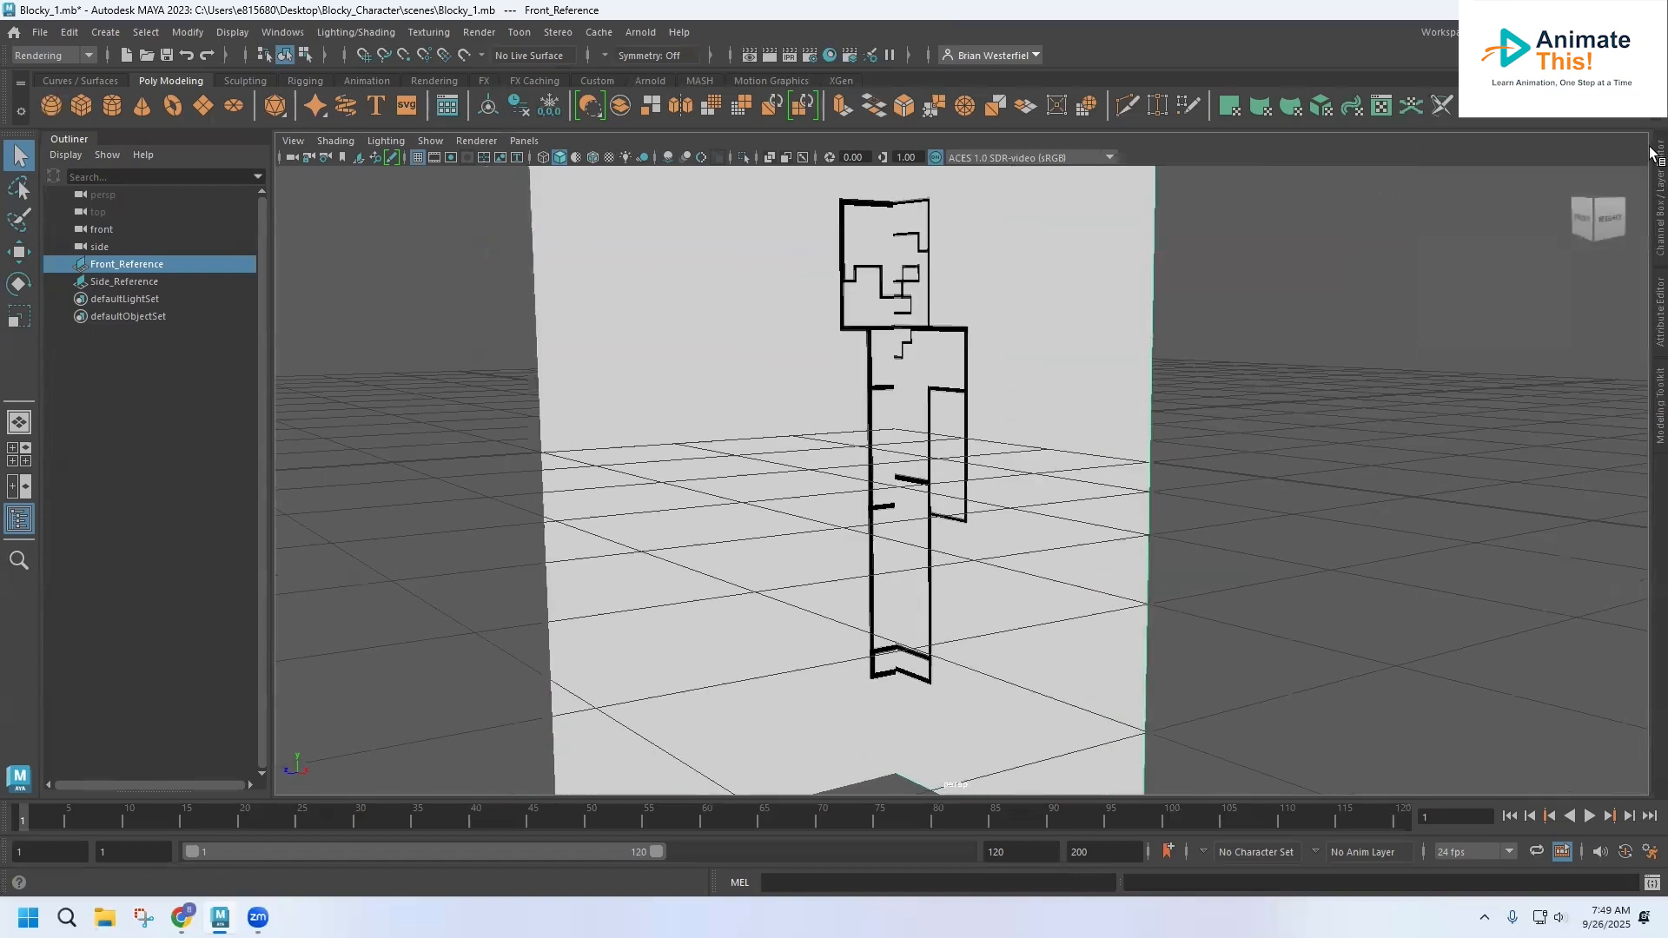
{"action": "left_click", "coordinate": [1657, 224]}
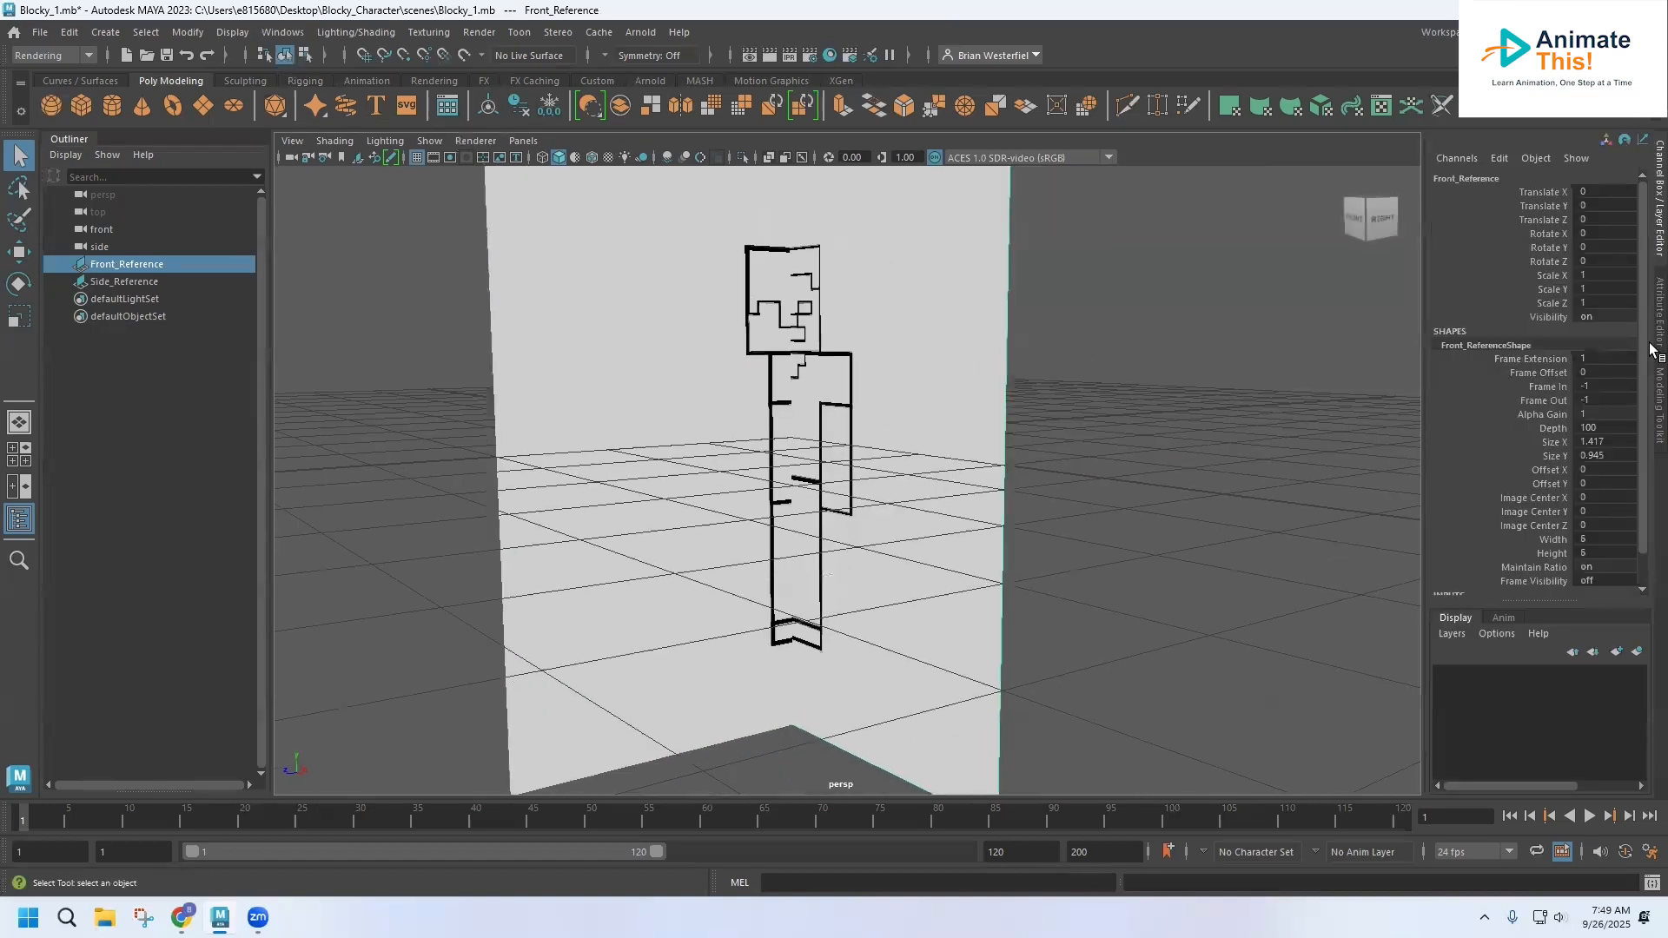
{"action": "double_click", "coordinate": [1595, 277]}
{"action": "type", "text": "2"}
{"action": "key", "text": "Tab"}
{"action": "type", "text": "2"}
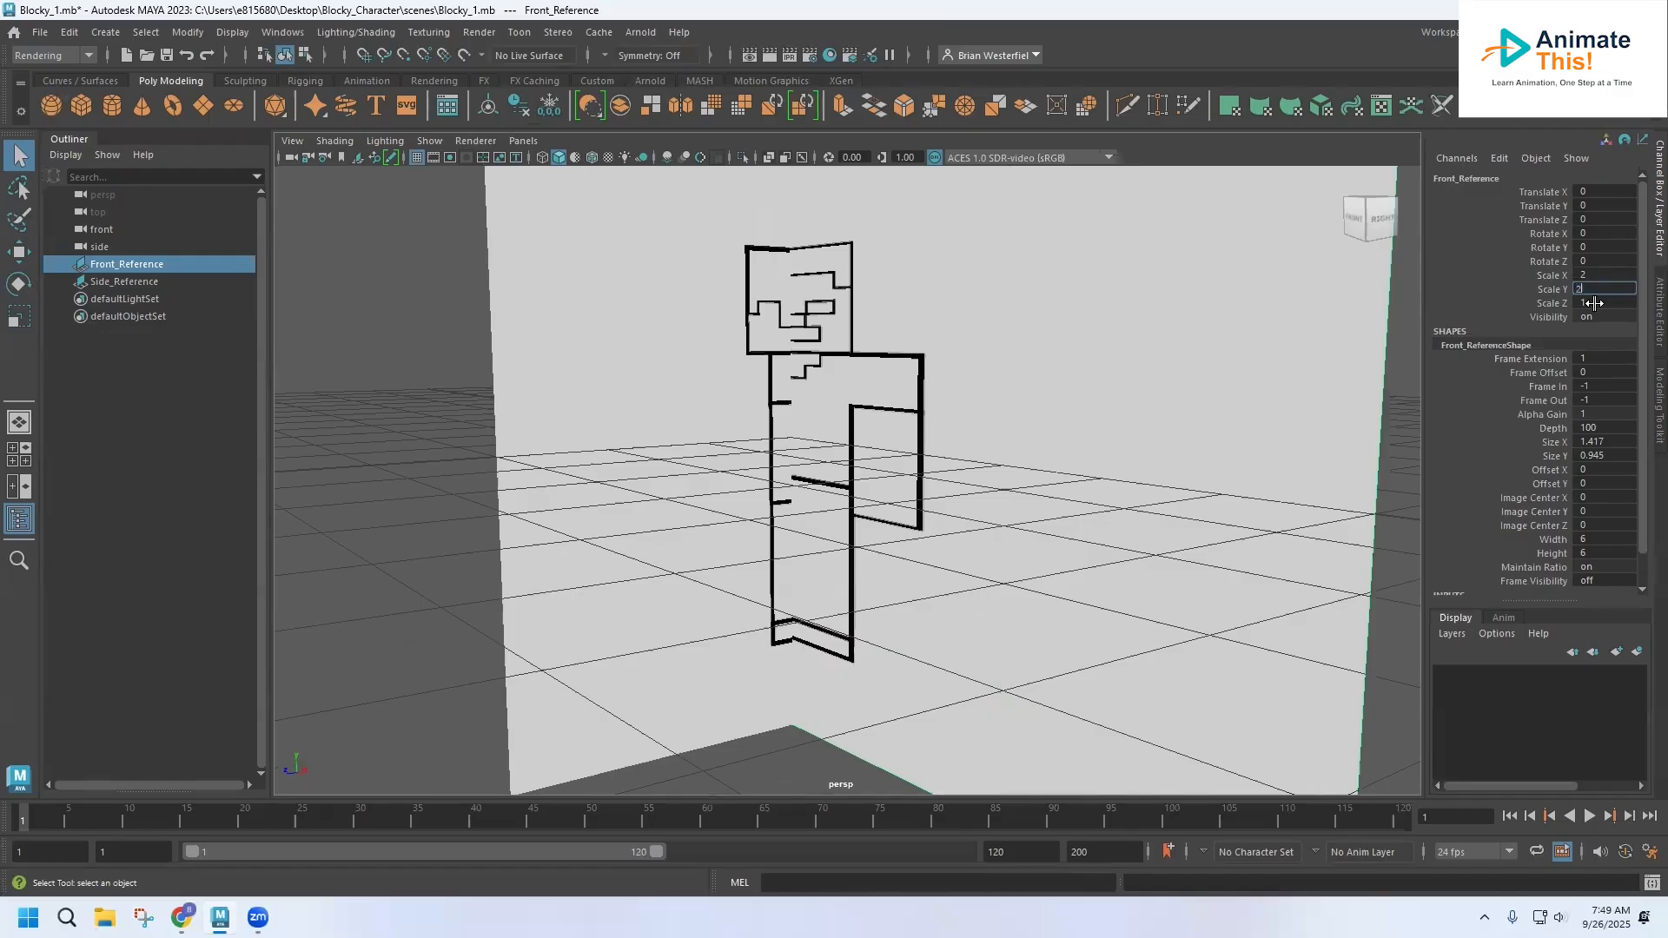
{"action": "key", "text": "Tab"}
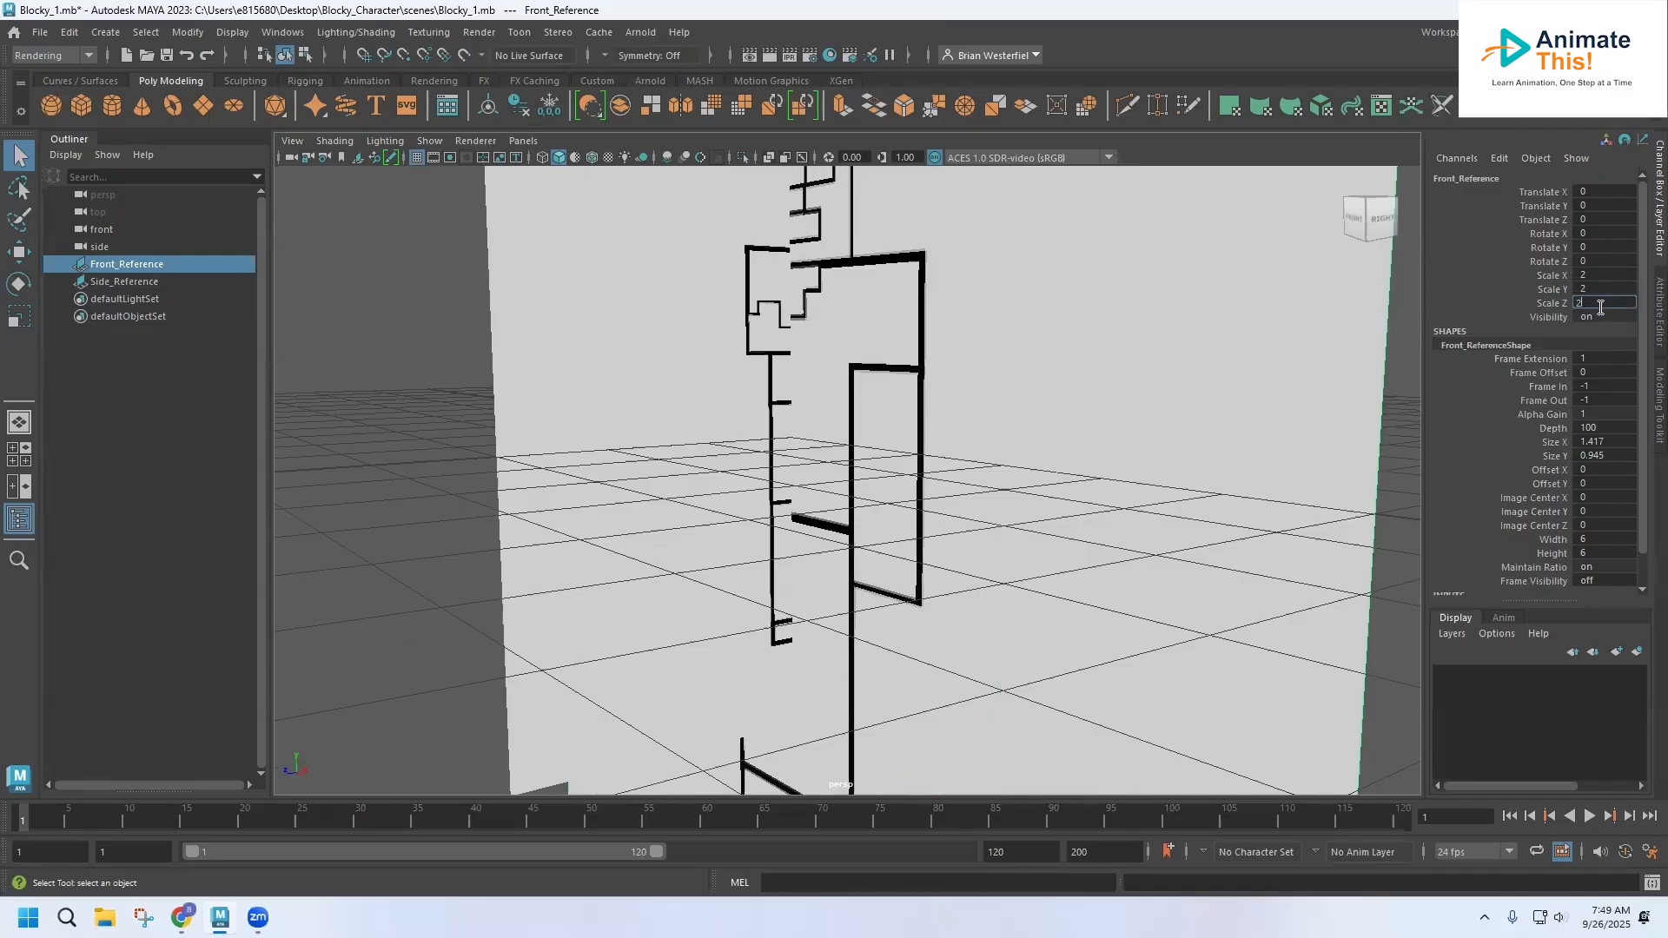
Reset Front_Reference's three scale values together to 1 and set all three at once back to 2
{"action": "left_click_drag", "start_coordinate": [1598, 274], "coordinate": [1601, 289]}
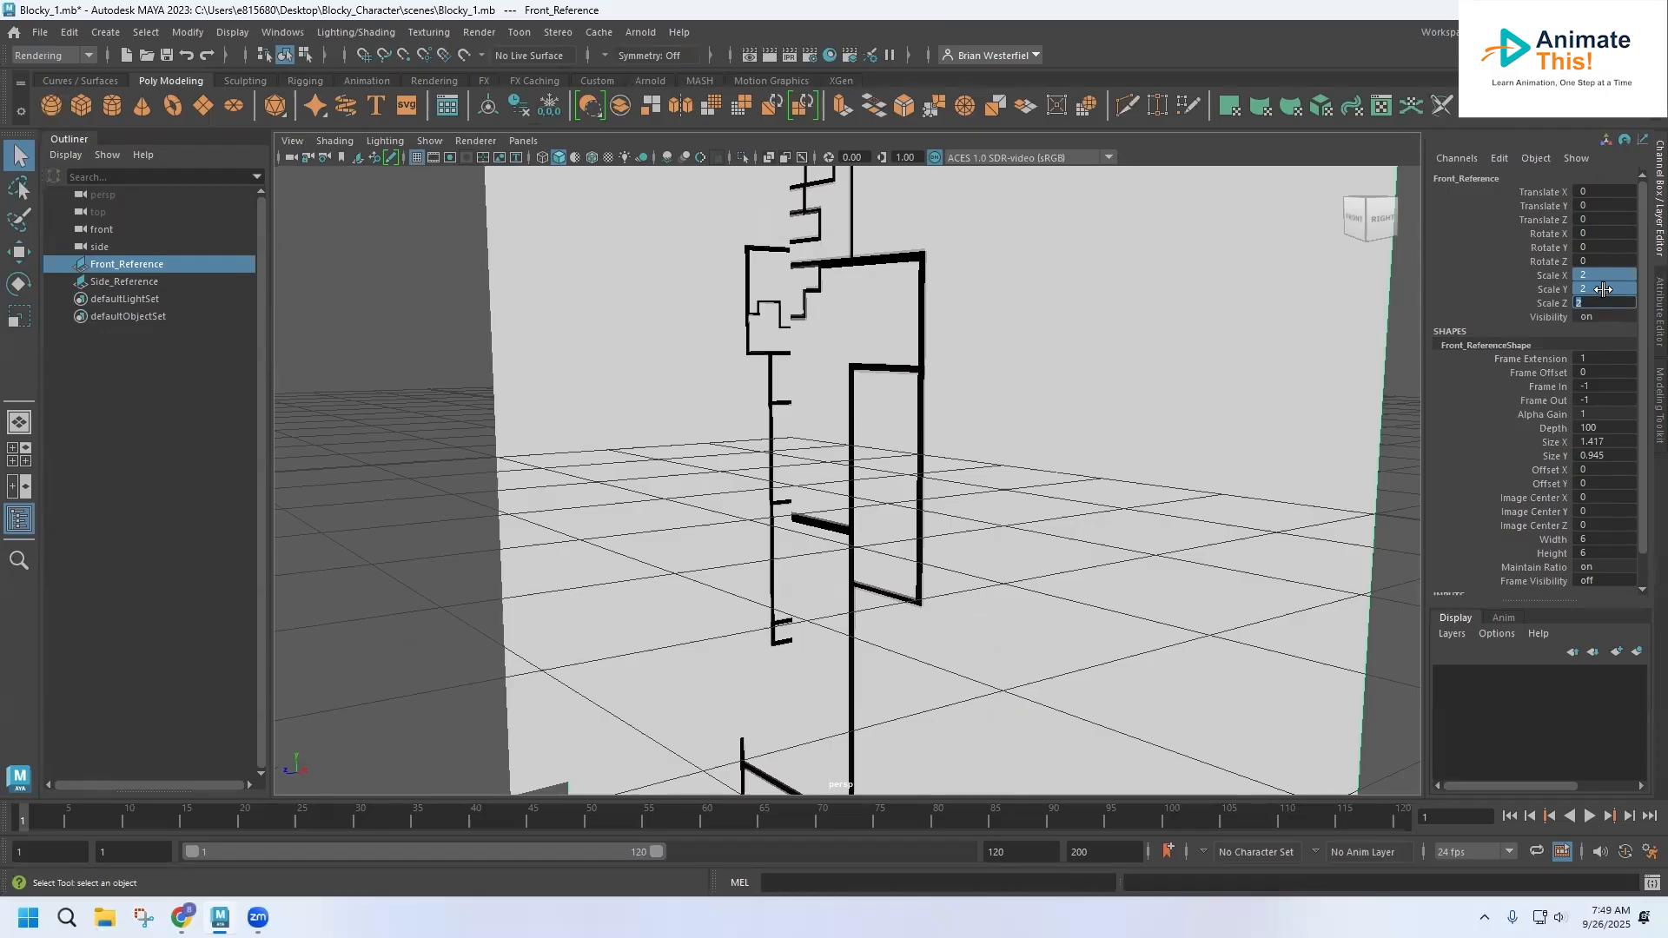
{"action": "key", "text": "Return"}
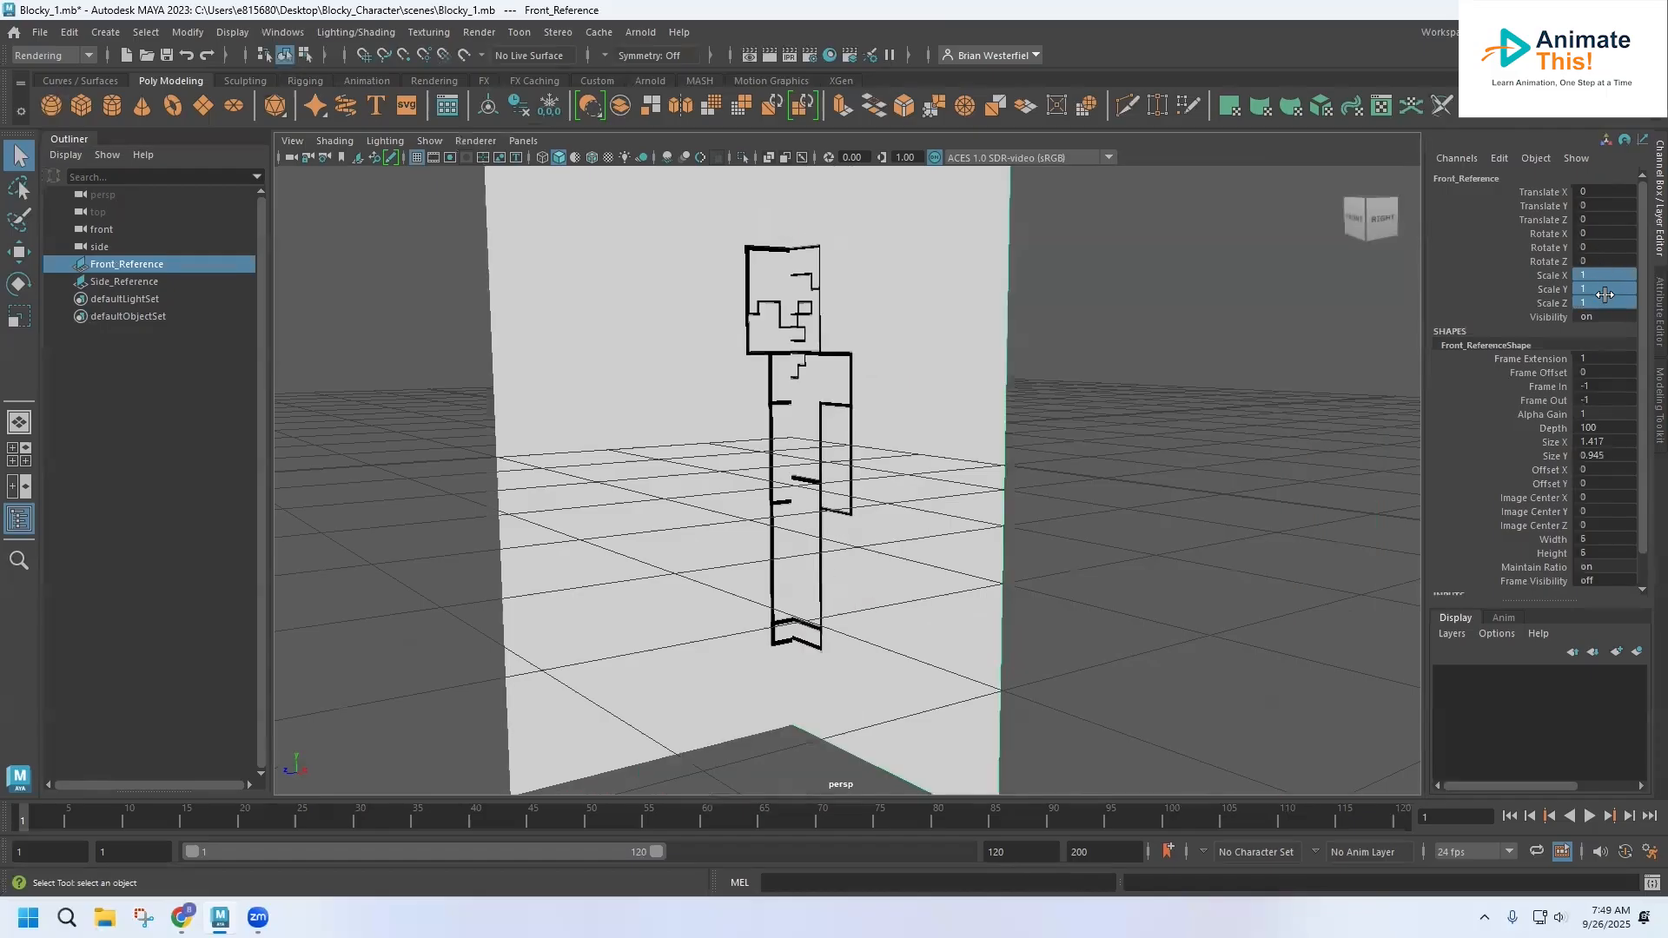
{"action": "left_click", "coordinate": [1598, 276]}
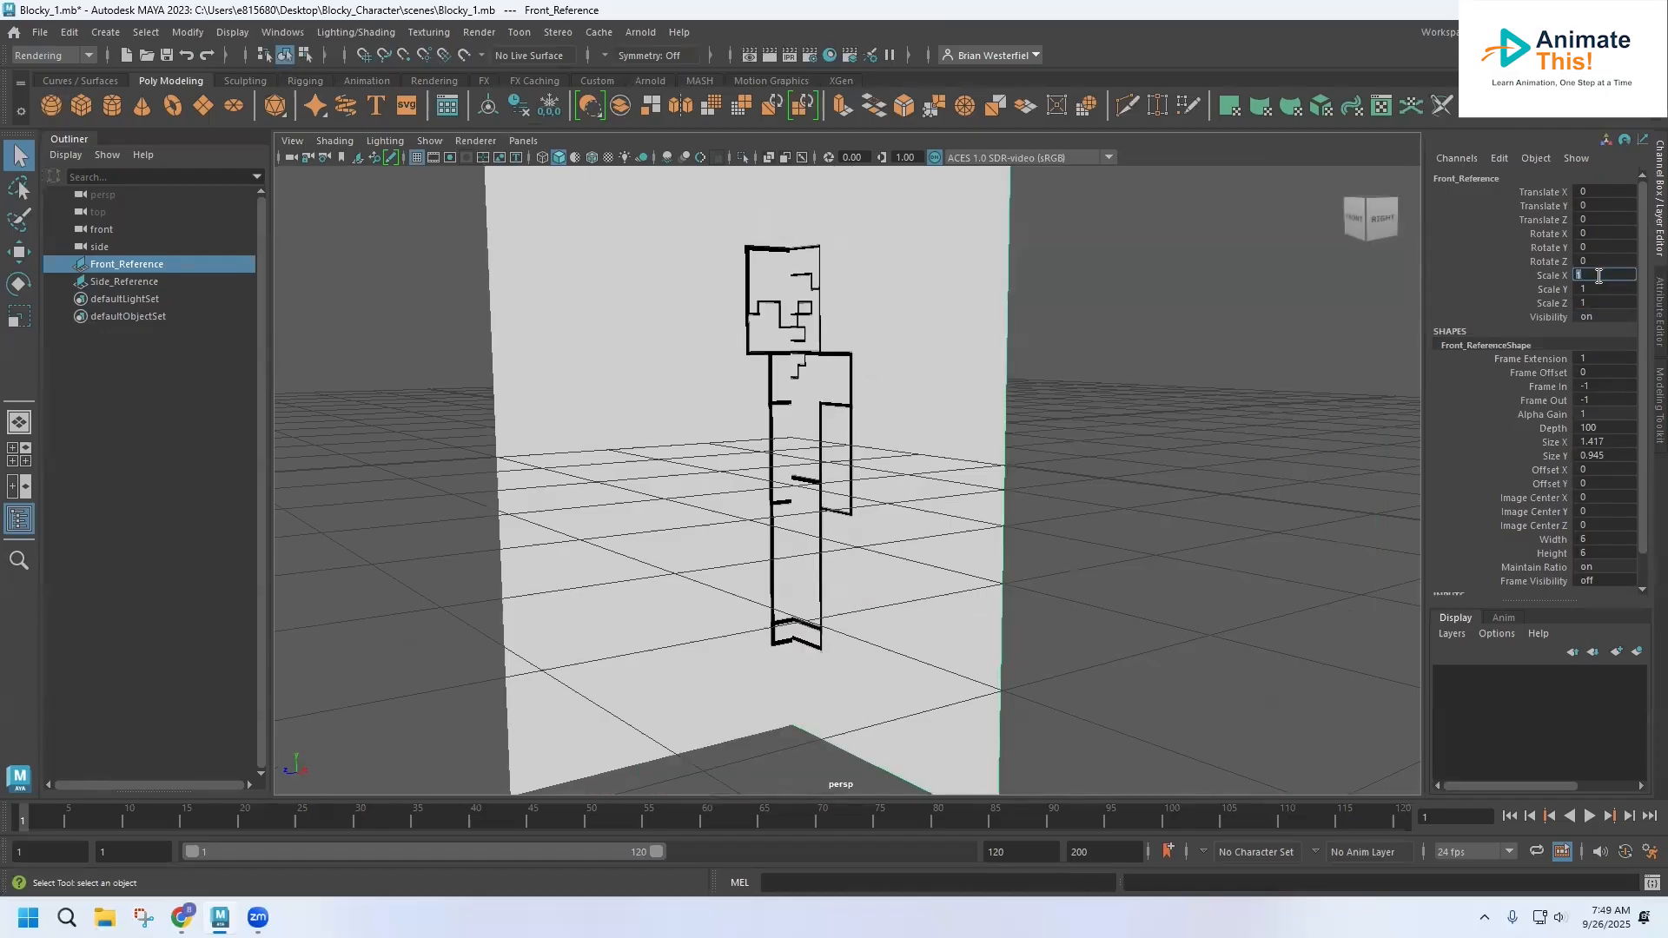
{"action": "left_click", "coordinate": [1600, 304], "text": "shift"}
{"action": "key", "text": "Return"}
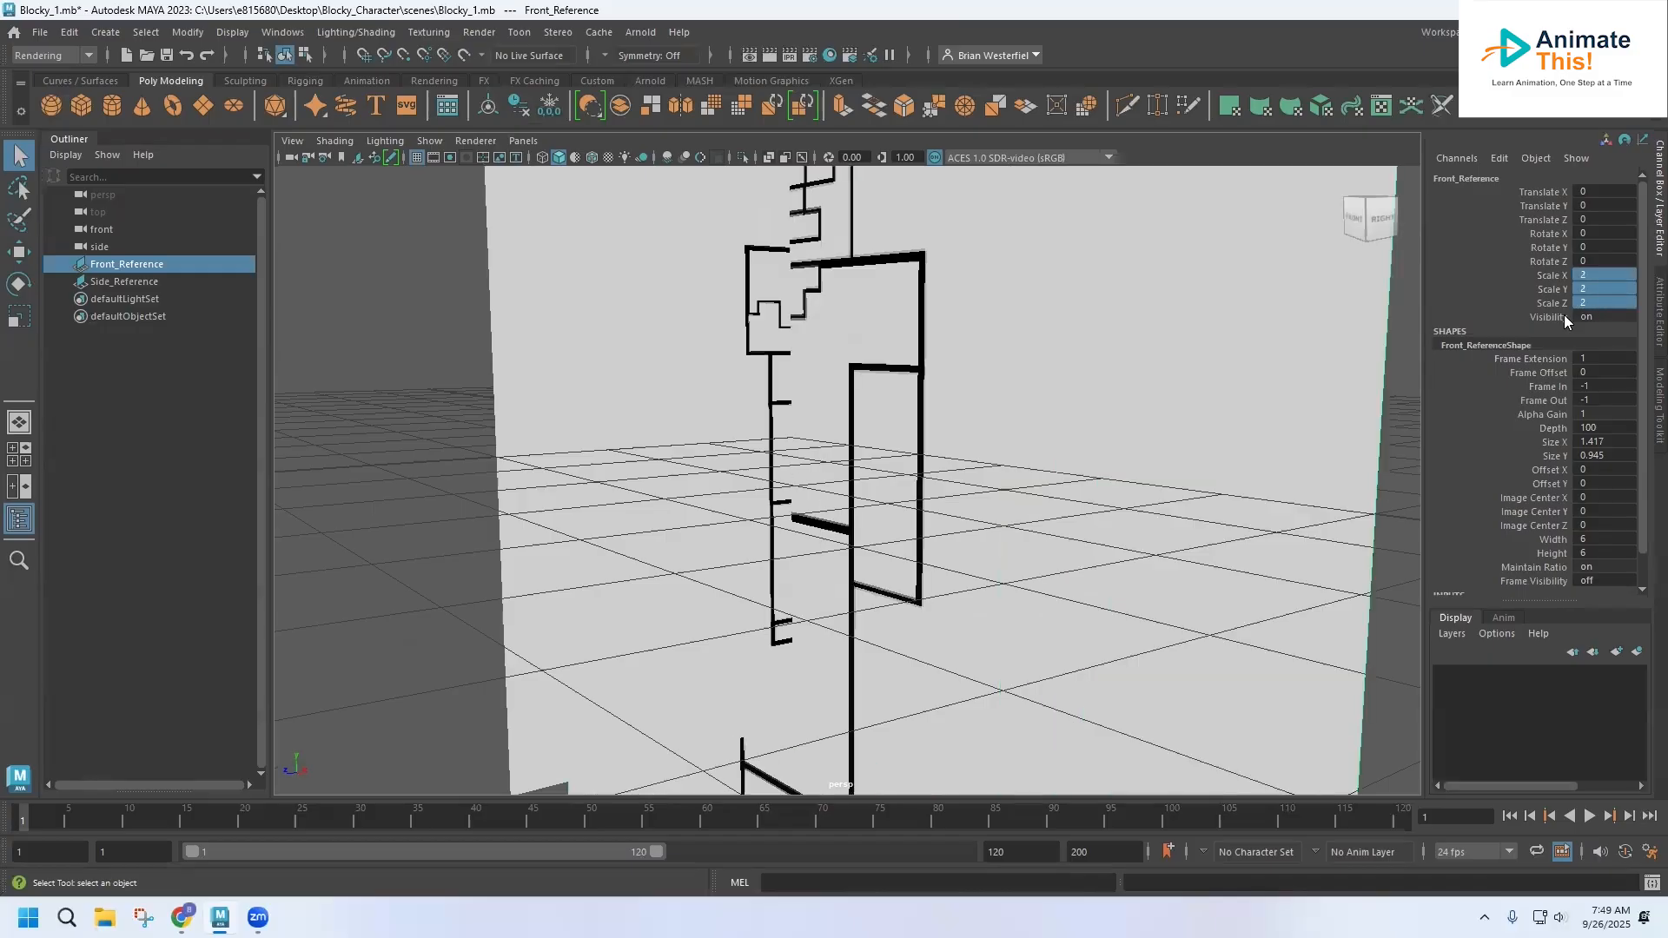
Set Scale X, Y and Z of the Side_Reference image plane together to 2
{"action": "scroll", "coordinate": [872, 422], "scroll_direction": "down", "scroll_amount": 4}
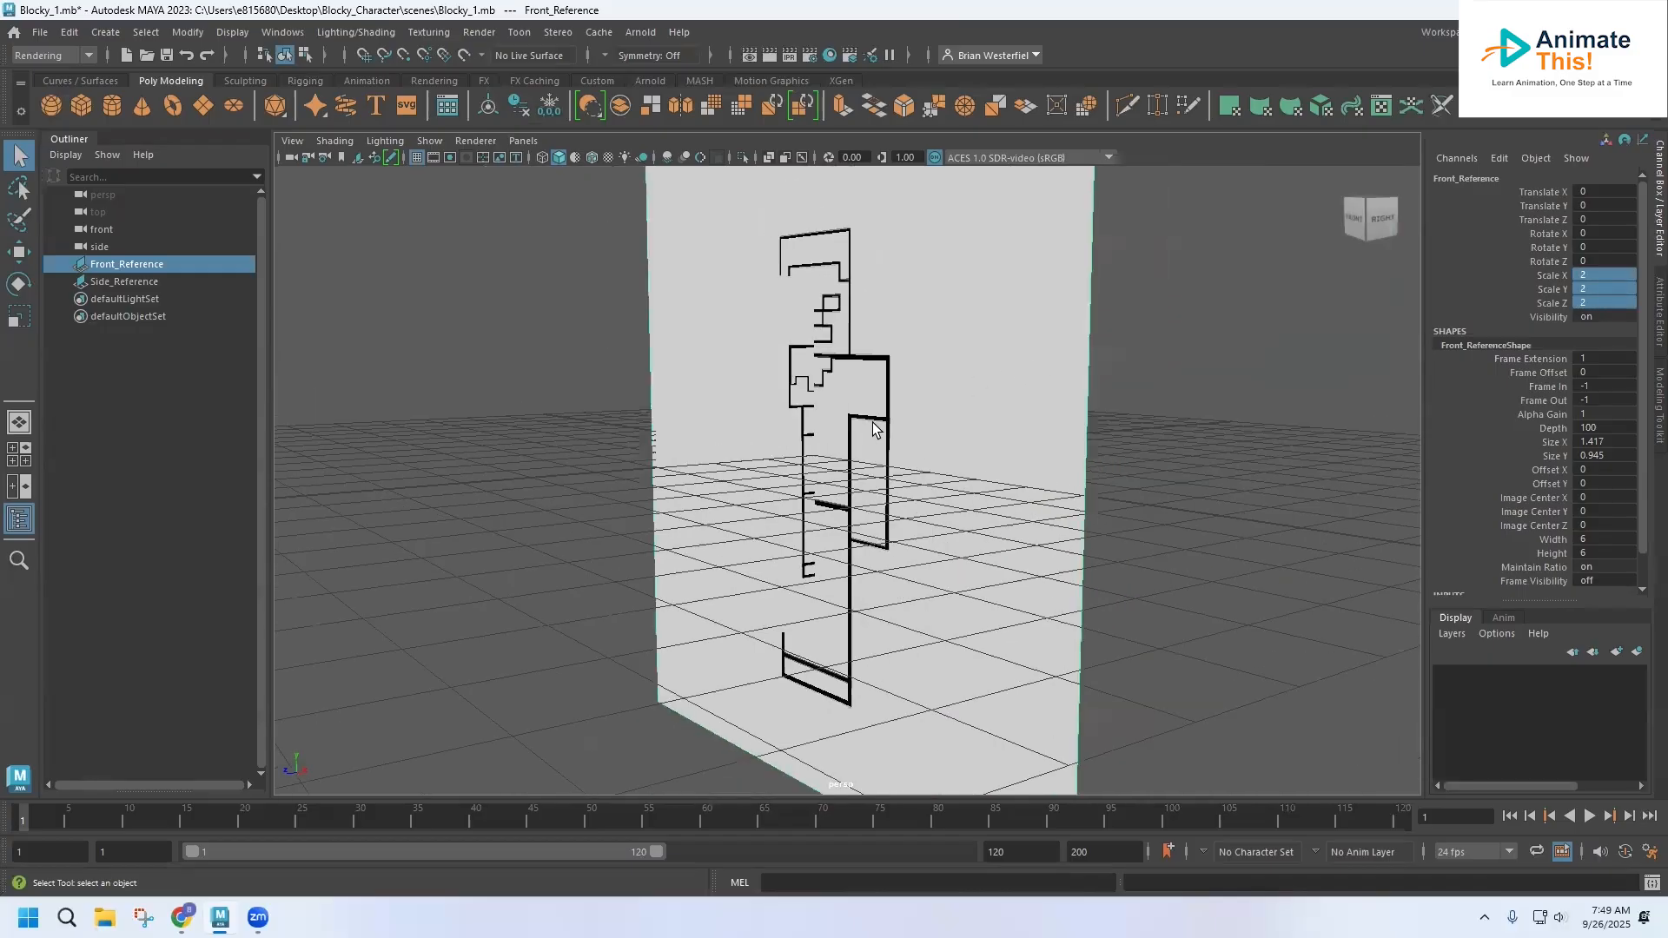
{"action": "scroll", "coordinate": [871, 424], "scroll_direction": "up", "scroll_amount": 2}
{"action": "left_click", "coordinate": [717, 370]}
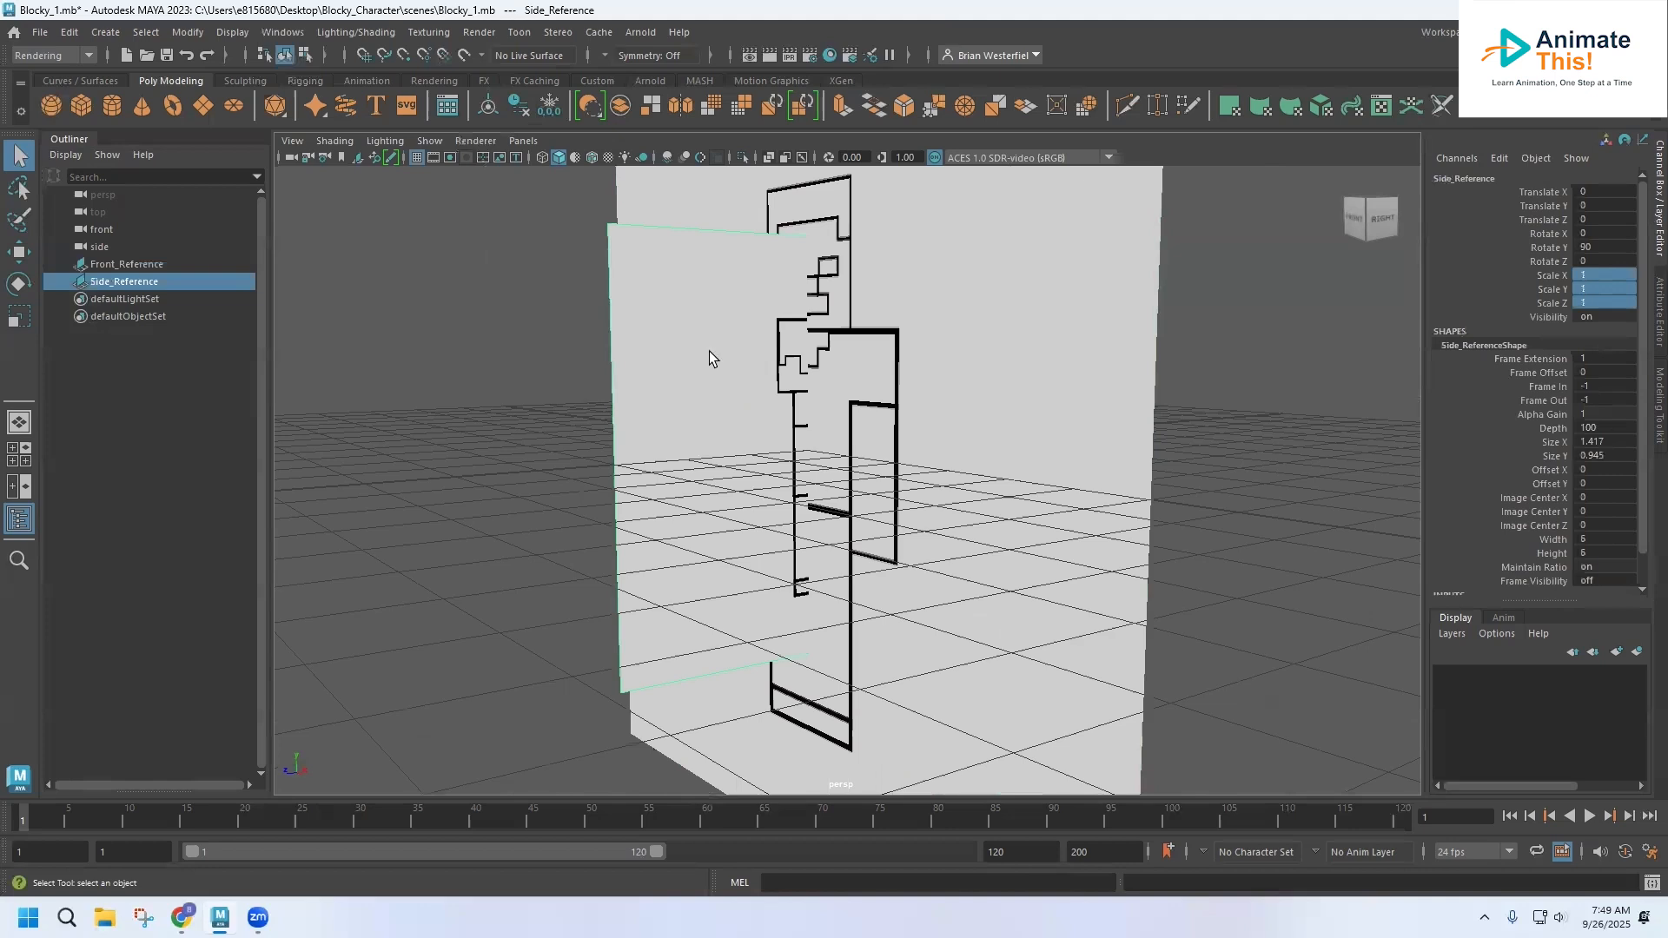
{"action": "double_click", "coordinate": [1597, 275]}
{"action": "left_click", "coordinate": [1603, 302], "text": "shift"}
{"action": "type", "text": "2"}
{"action": "key", "text": "Return"}
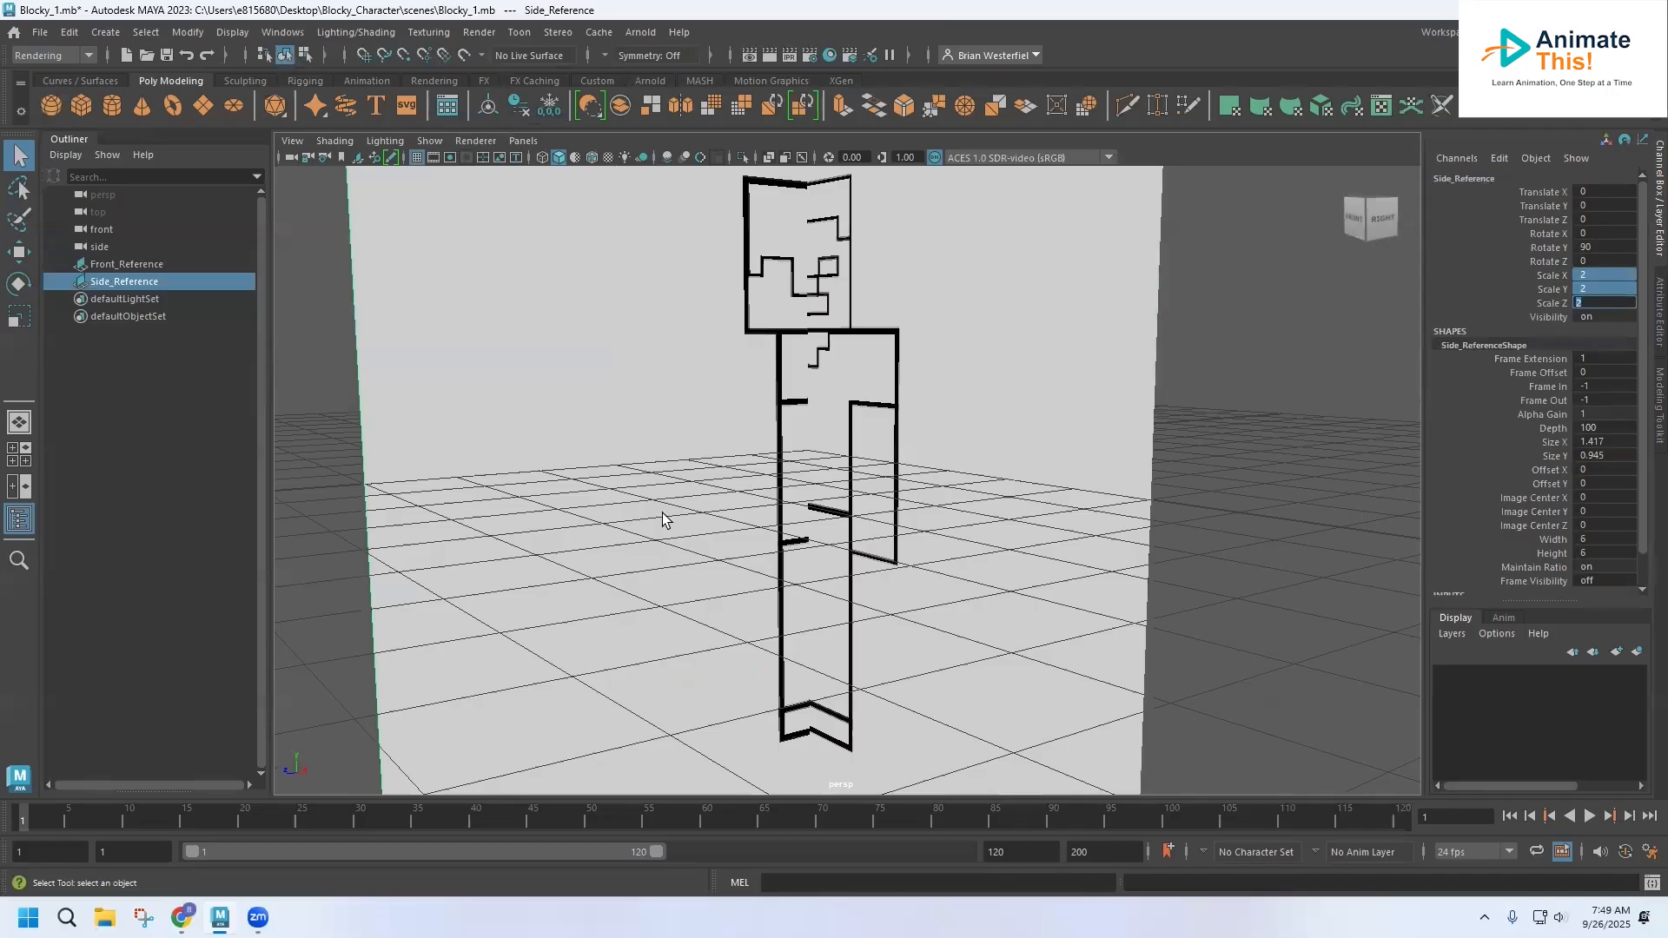
Fine-tune Side_Reference against the front plane by scaling it uniformly to about 1.985 and raising it to about Y 0.025
{"action": "left_click", "coordinate": [492, 384]}
{"action": "left_click", "coordinate": [17, 320]}
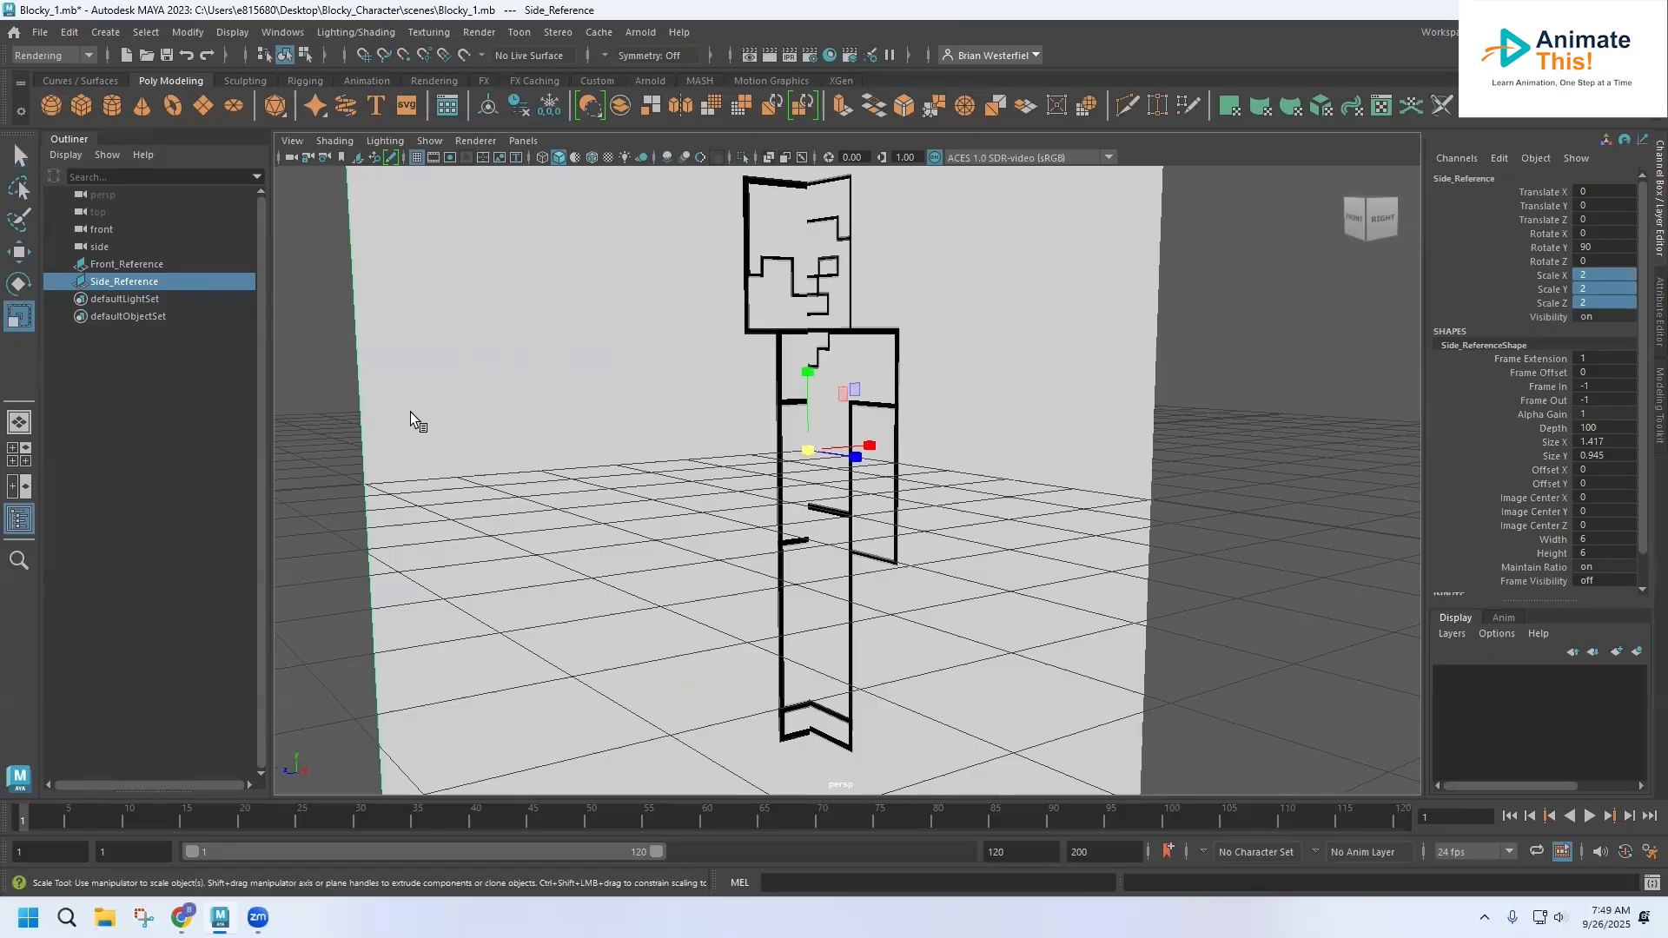
{"action": "left_click_drag", "start_coordinate": [806, 450], "coordinate": [802, 460]}
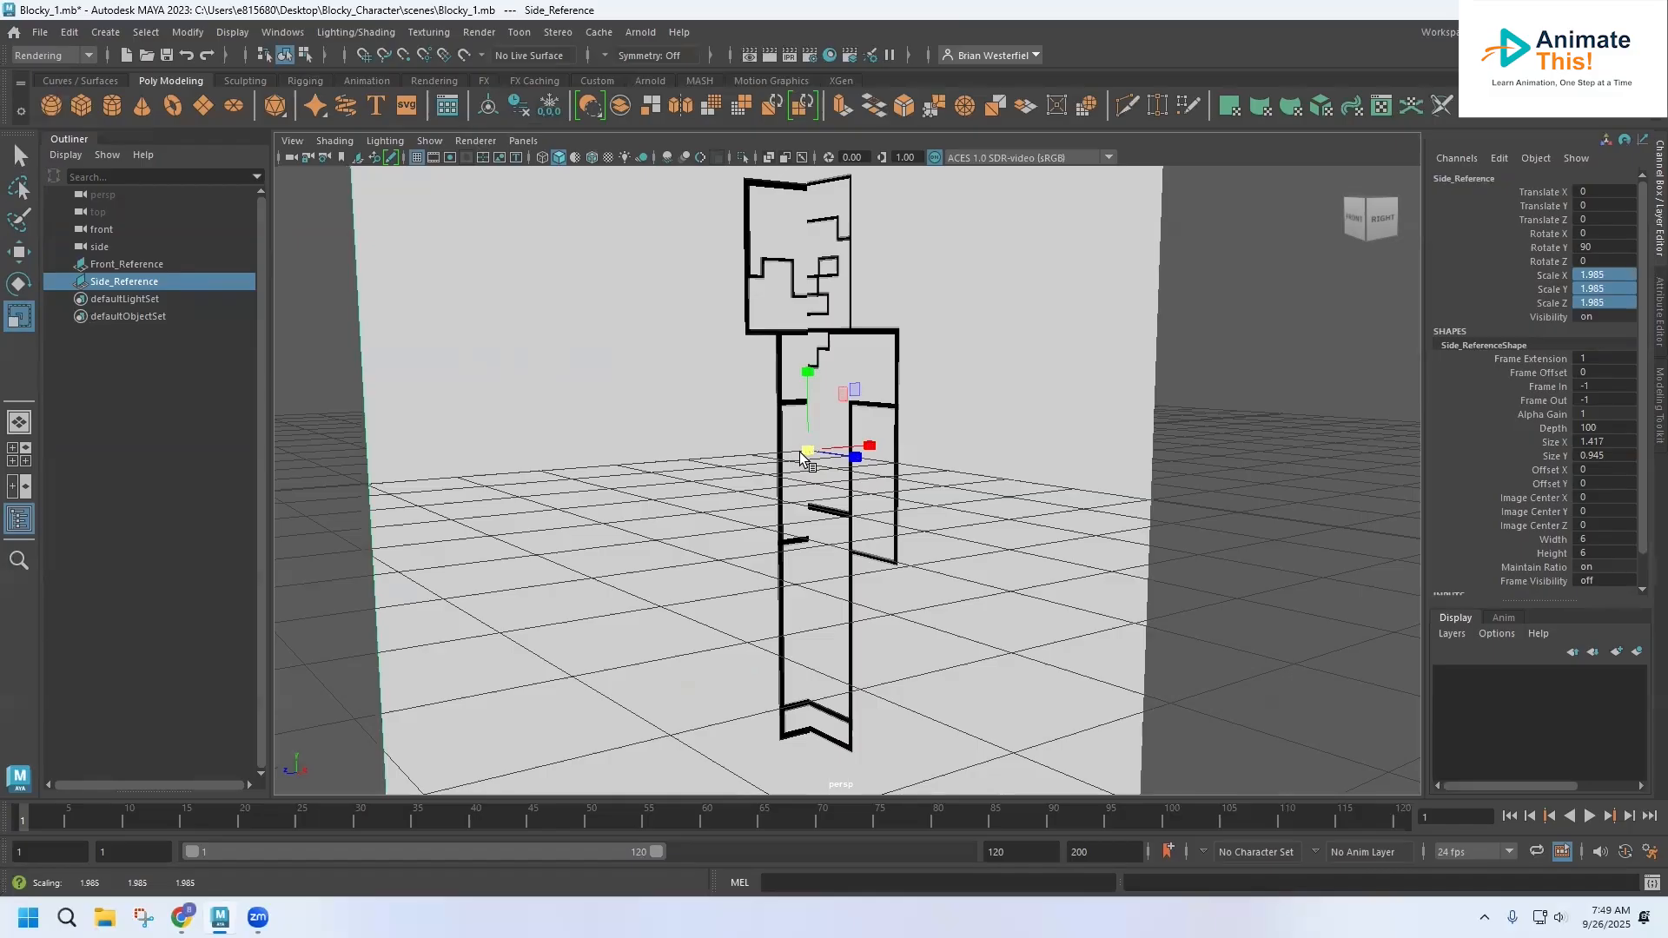
{"action": "left_click", "coordinate": [18, 252]}
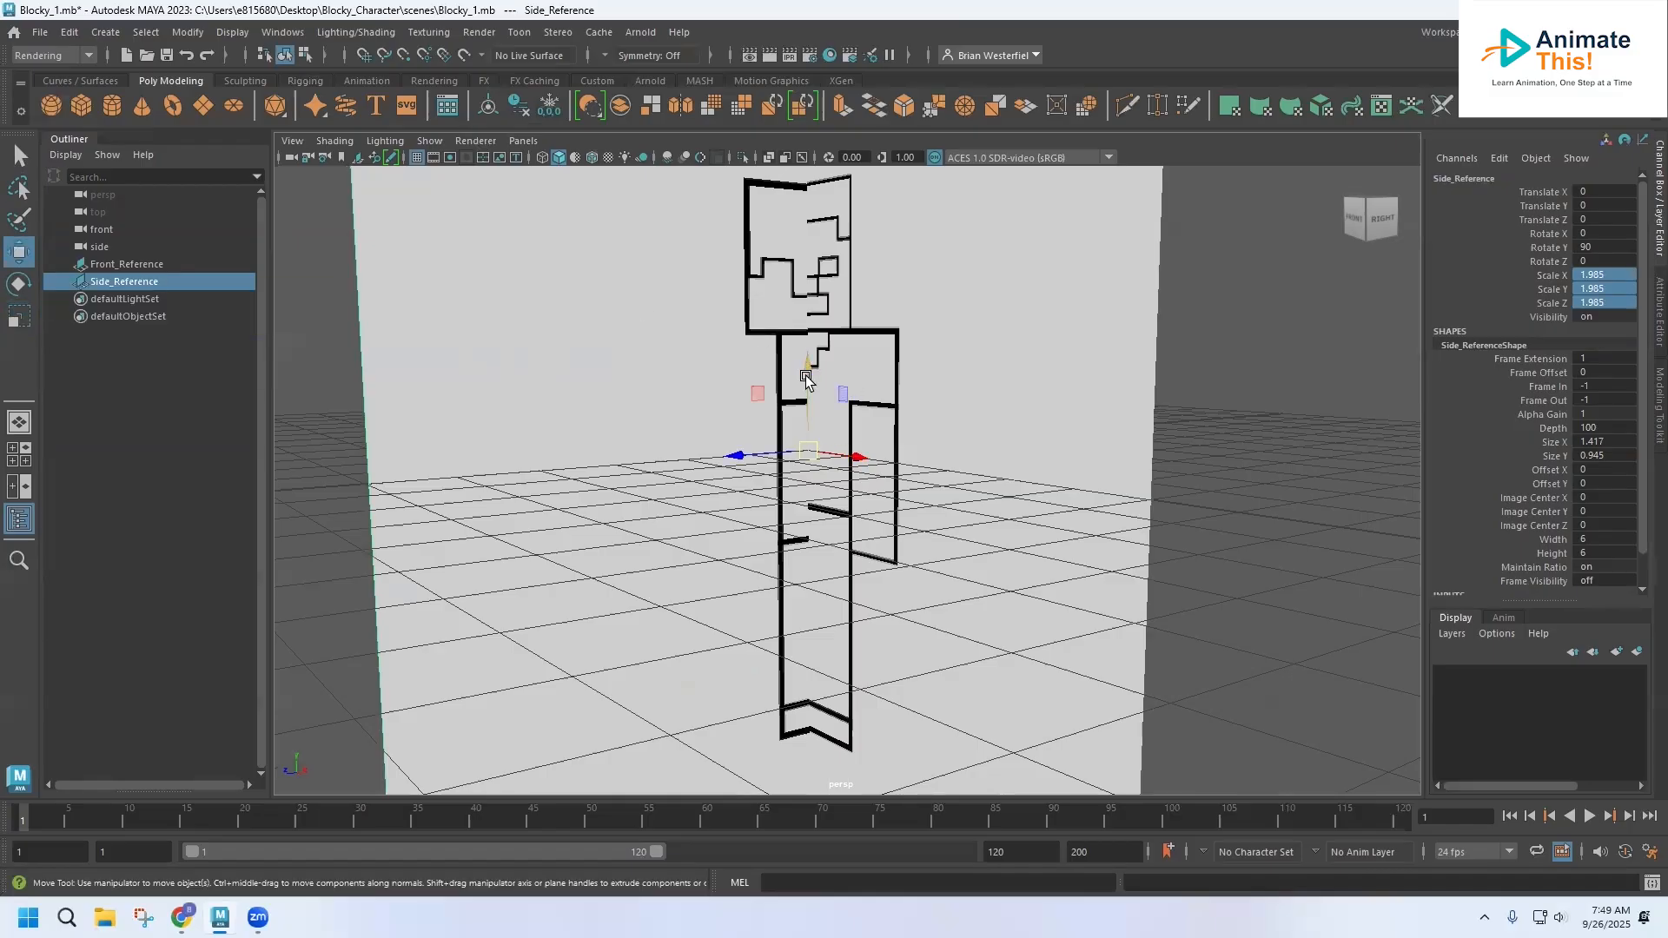
{"action": "left_click_drag", "start_coordinate": [806, 373], "coordinate": [806, 378]}
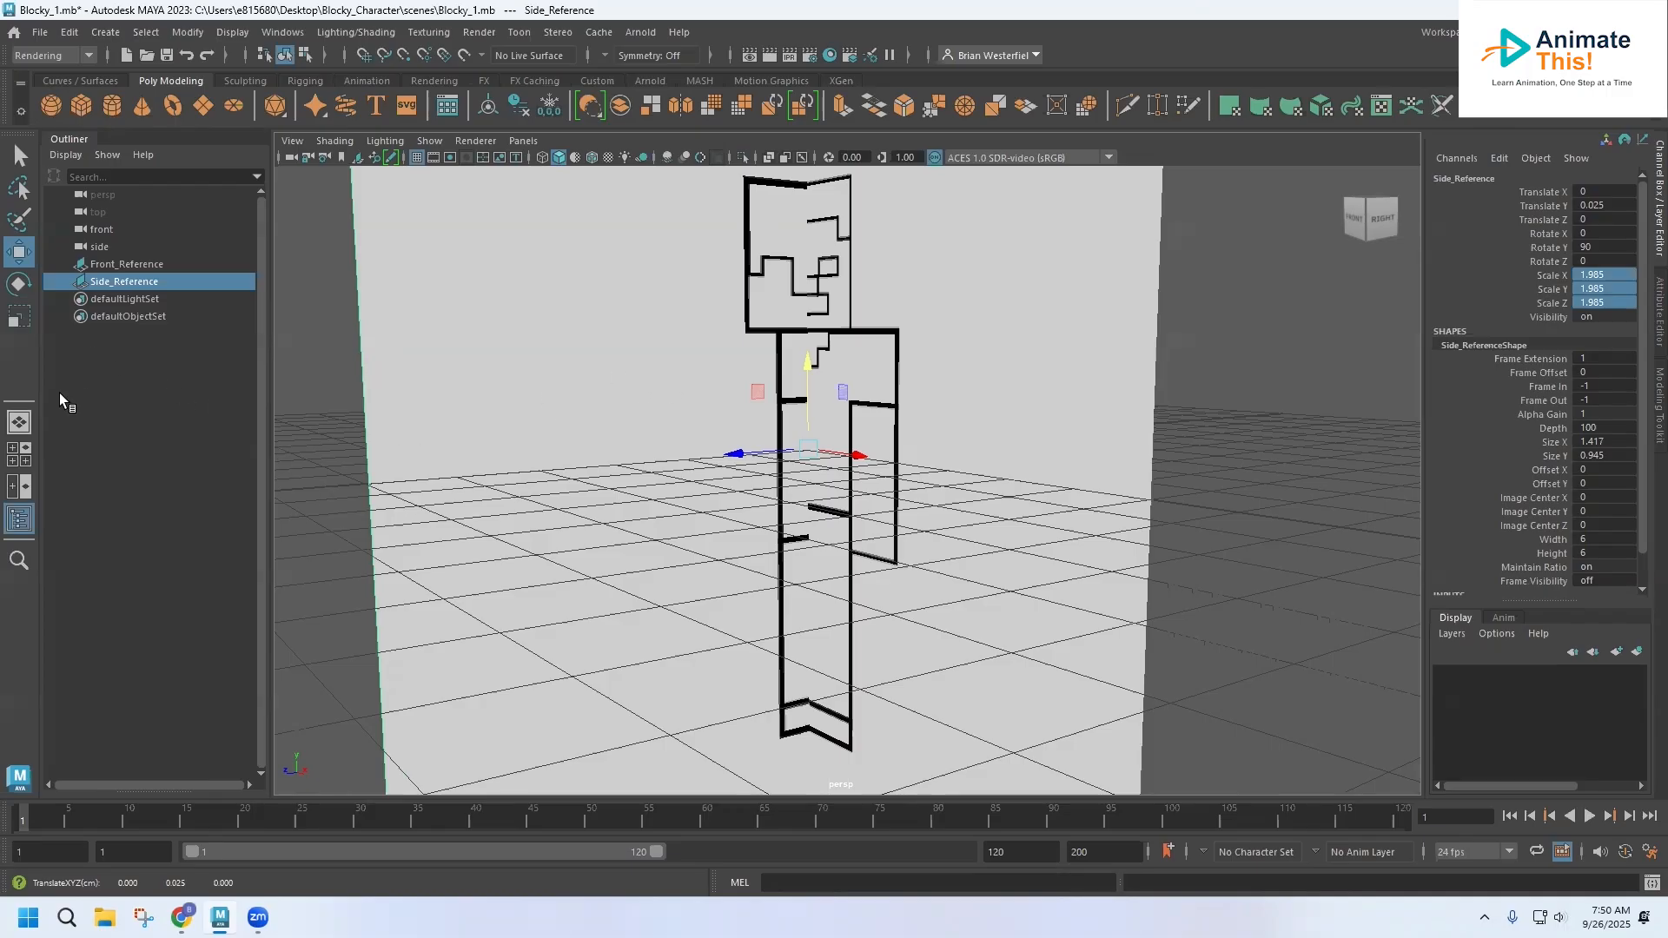
Move Side_Reference to about -11.96 on X and Front_Reference to about -12.02 on Z, away from the grid's centre
{"action": "scroll", "coordinate": [758, 445], "scroll_direction": "down", "scroll_amount": 3}
{"action": "scroll", "coordinate": [758, 445], "scroll_direction": "down", "scroll_amount": 3}
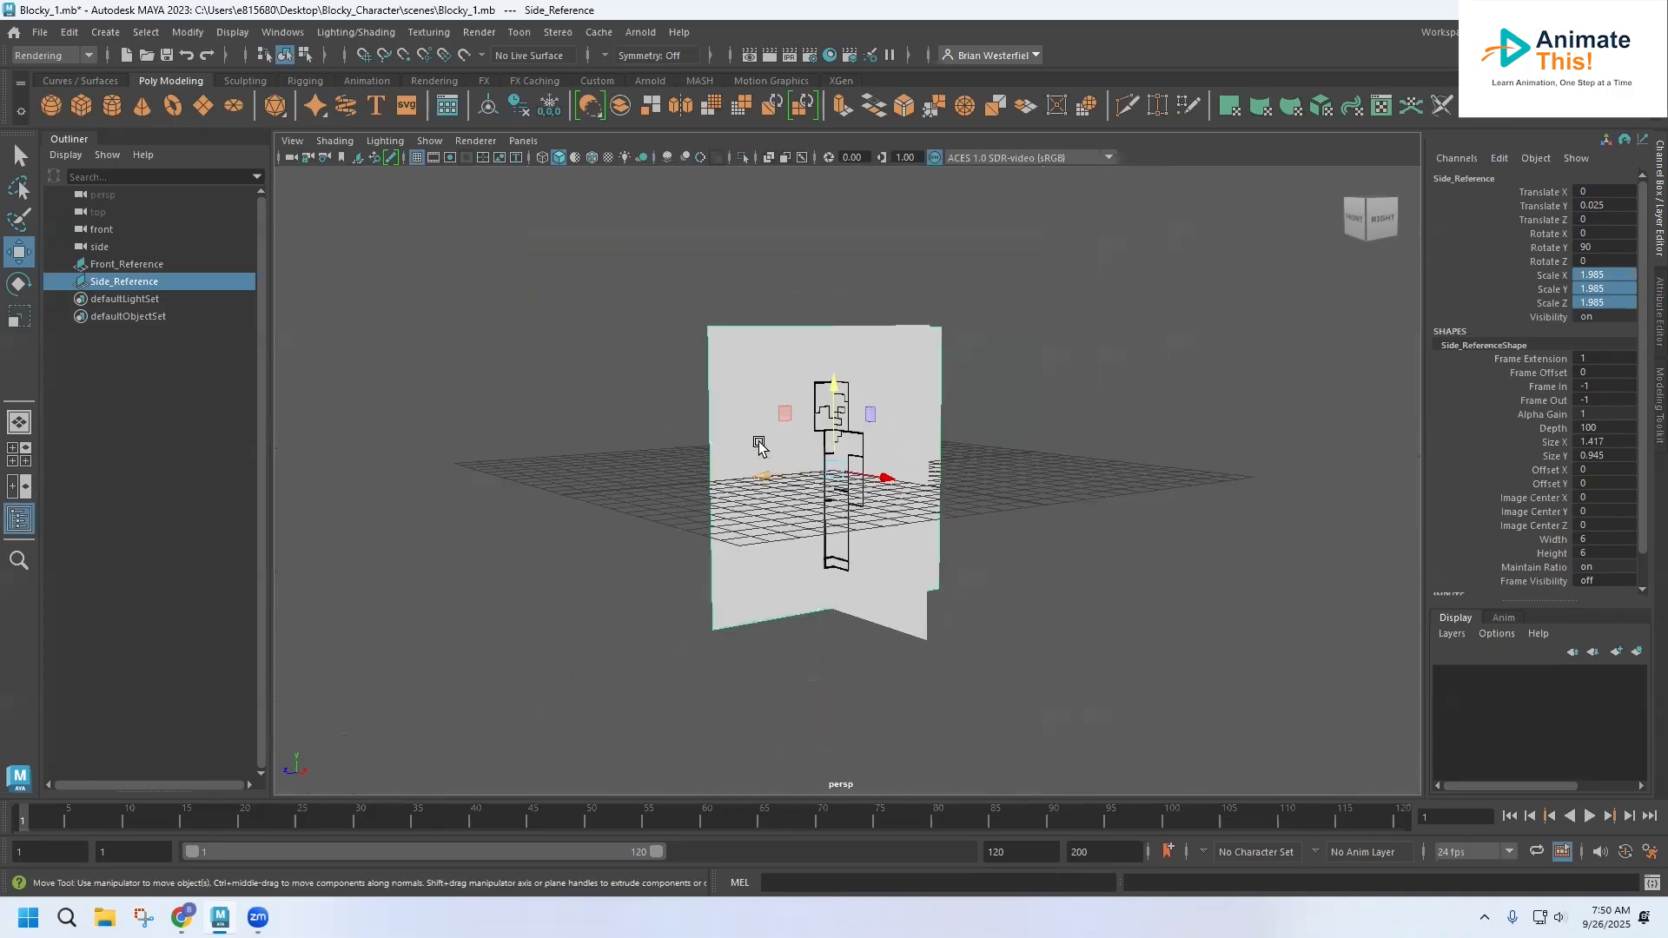
{"action": "left_click_drag", "start_coordinate": [752, 357], "coordinate": [752, 398], "text": "alt"}
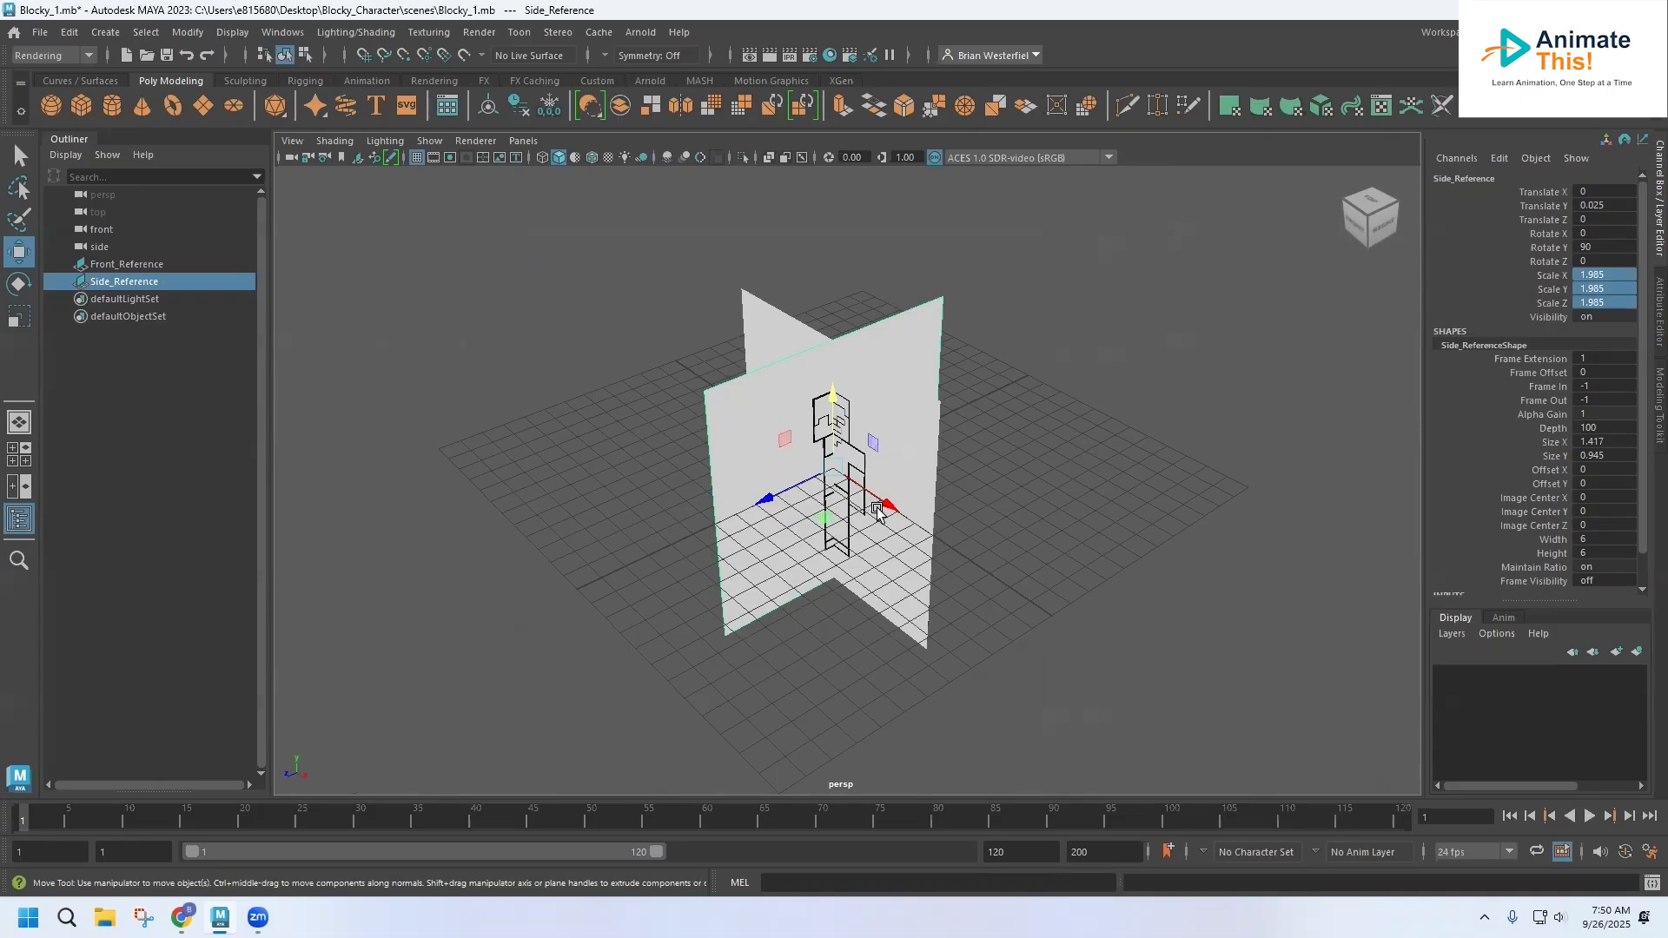
{"action": "left_click_drag", "start_coordinate": [885, 507], "coordinate": [719, 384]}
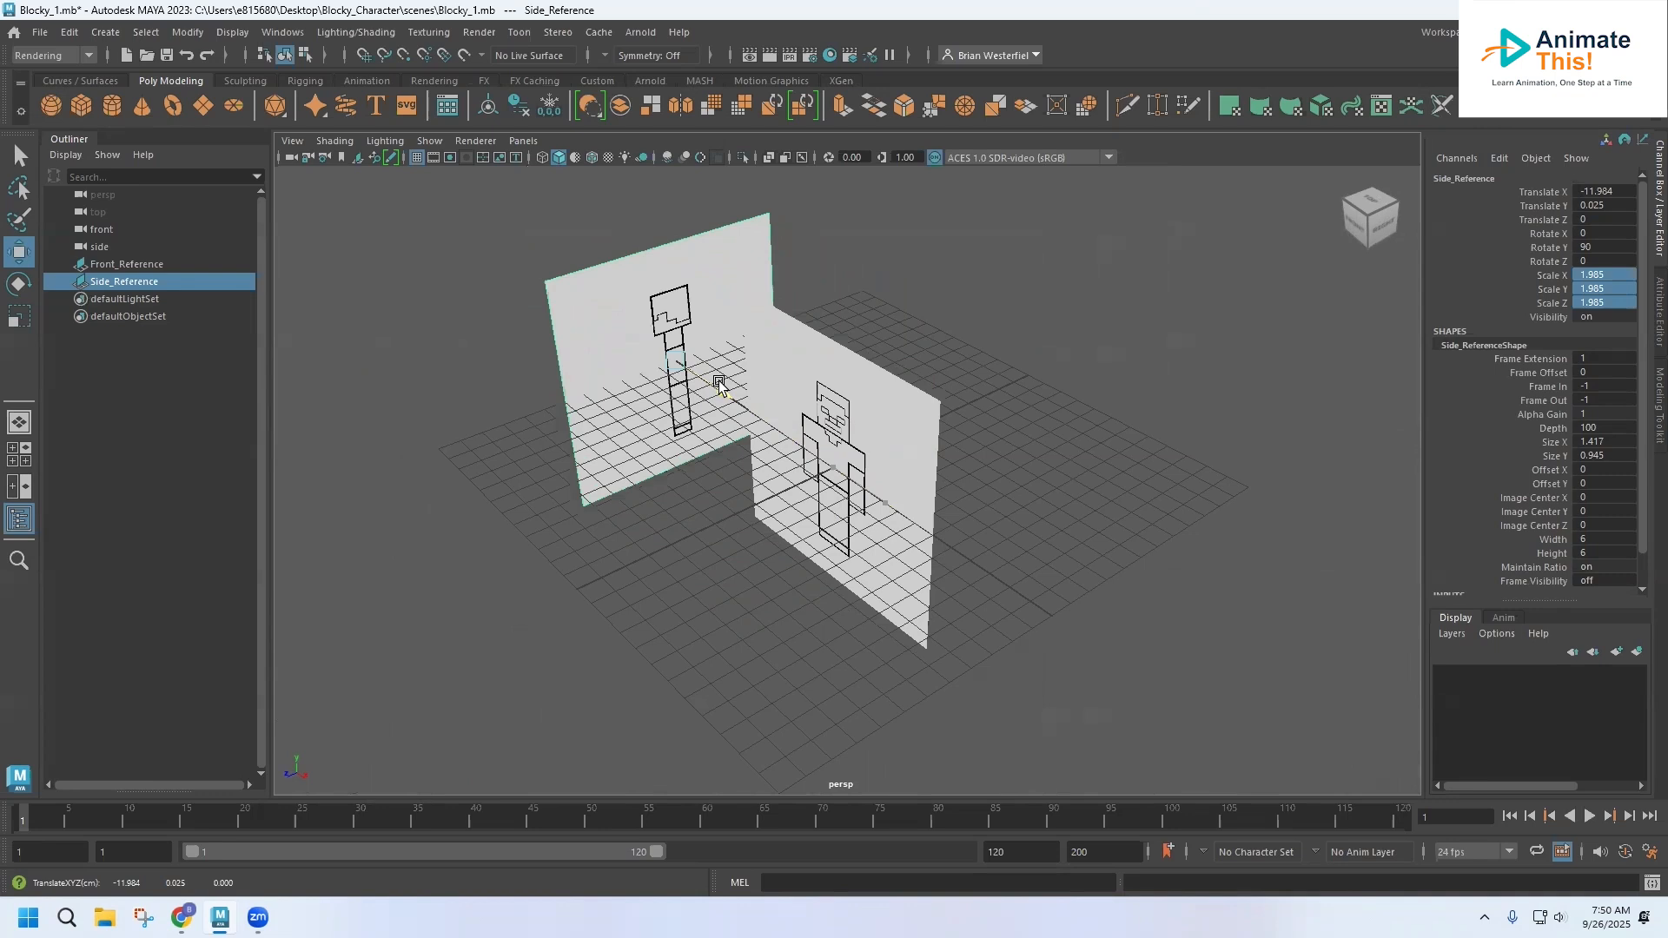
{"action": "left_click", "coordinate": [884, 435]}
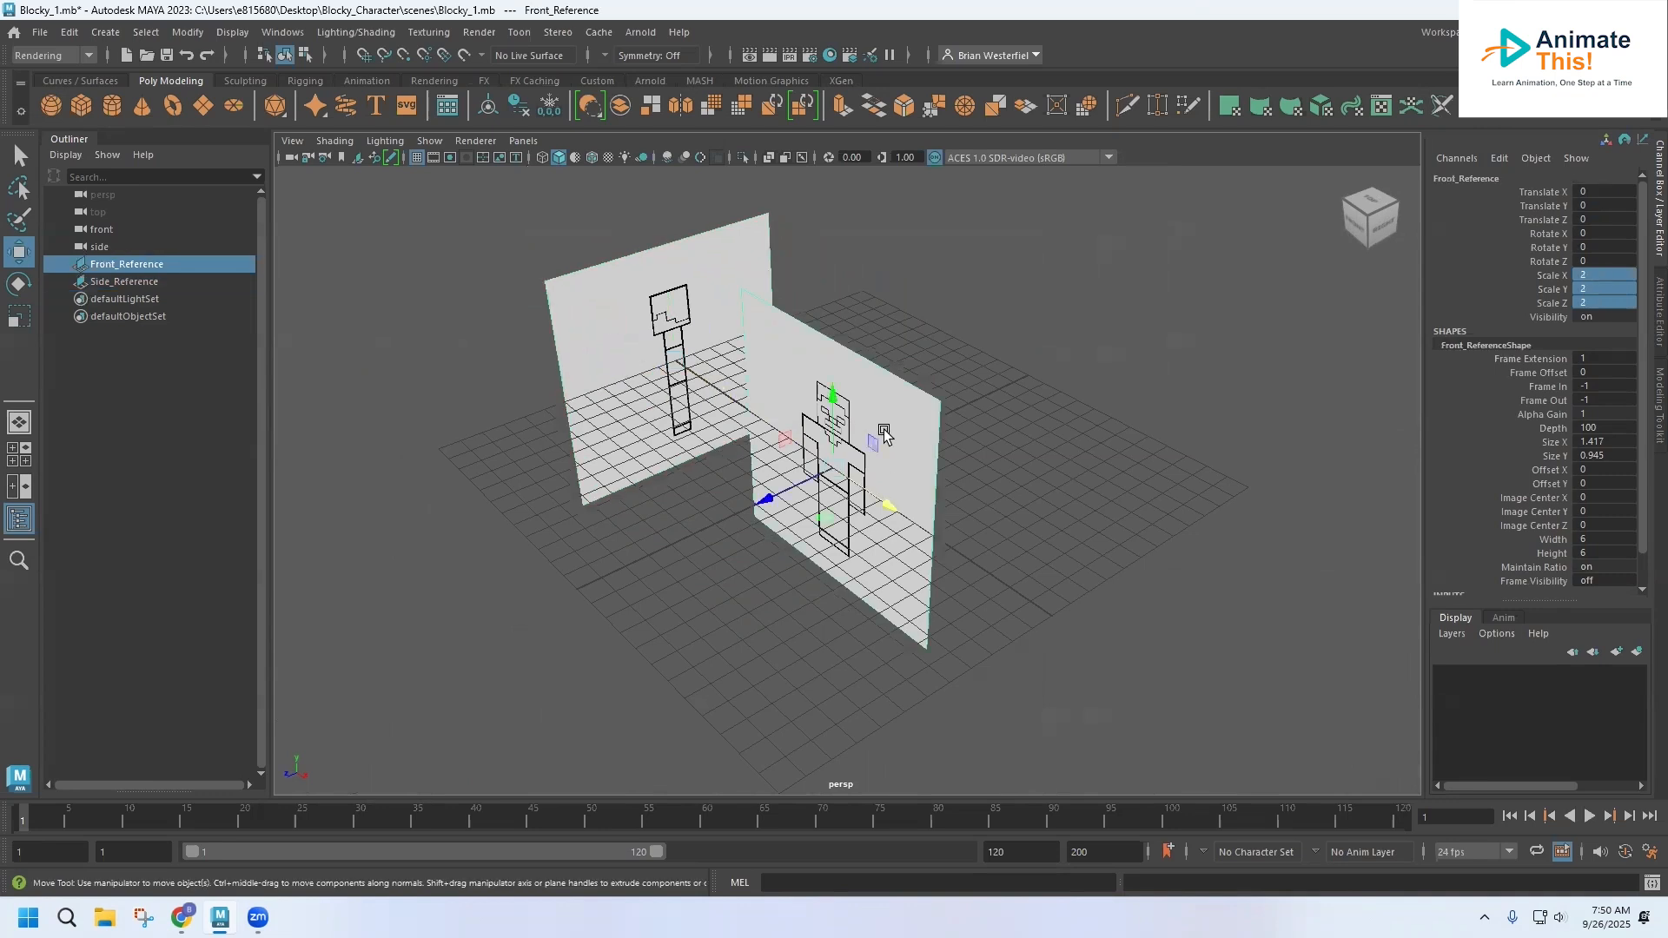
{"action": "left_click_drag", "start_coordinate": [766, 499], "coordinate": [973, 402]}
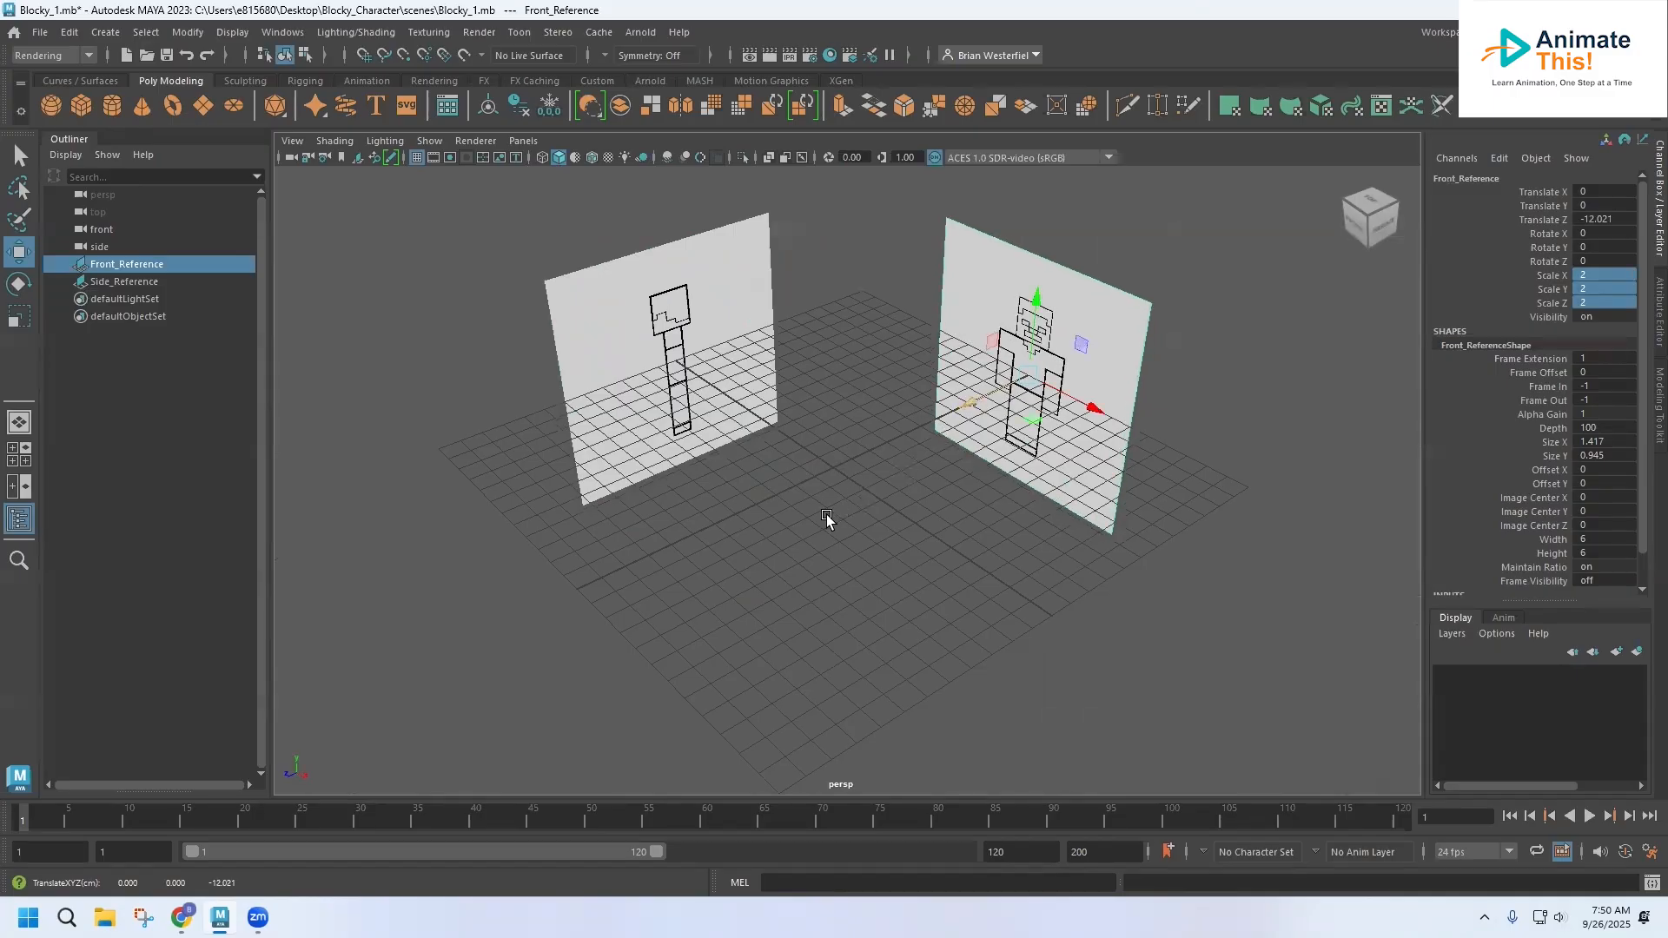
Raise both image planes together so the character's feet rest on the grid, with Side_Reference at about Y 4.23
{"action": "left_click", "coordinate": [668, 313], "text": "shift"}
{"action": "left_click_drag", "start_coordinate": [656, 281], "coordinate": [679, 157]}
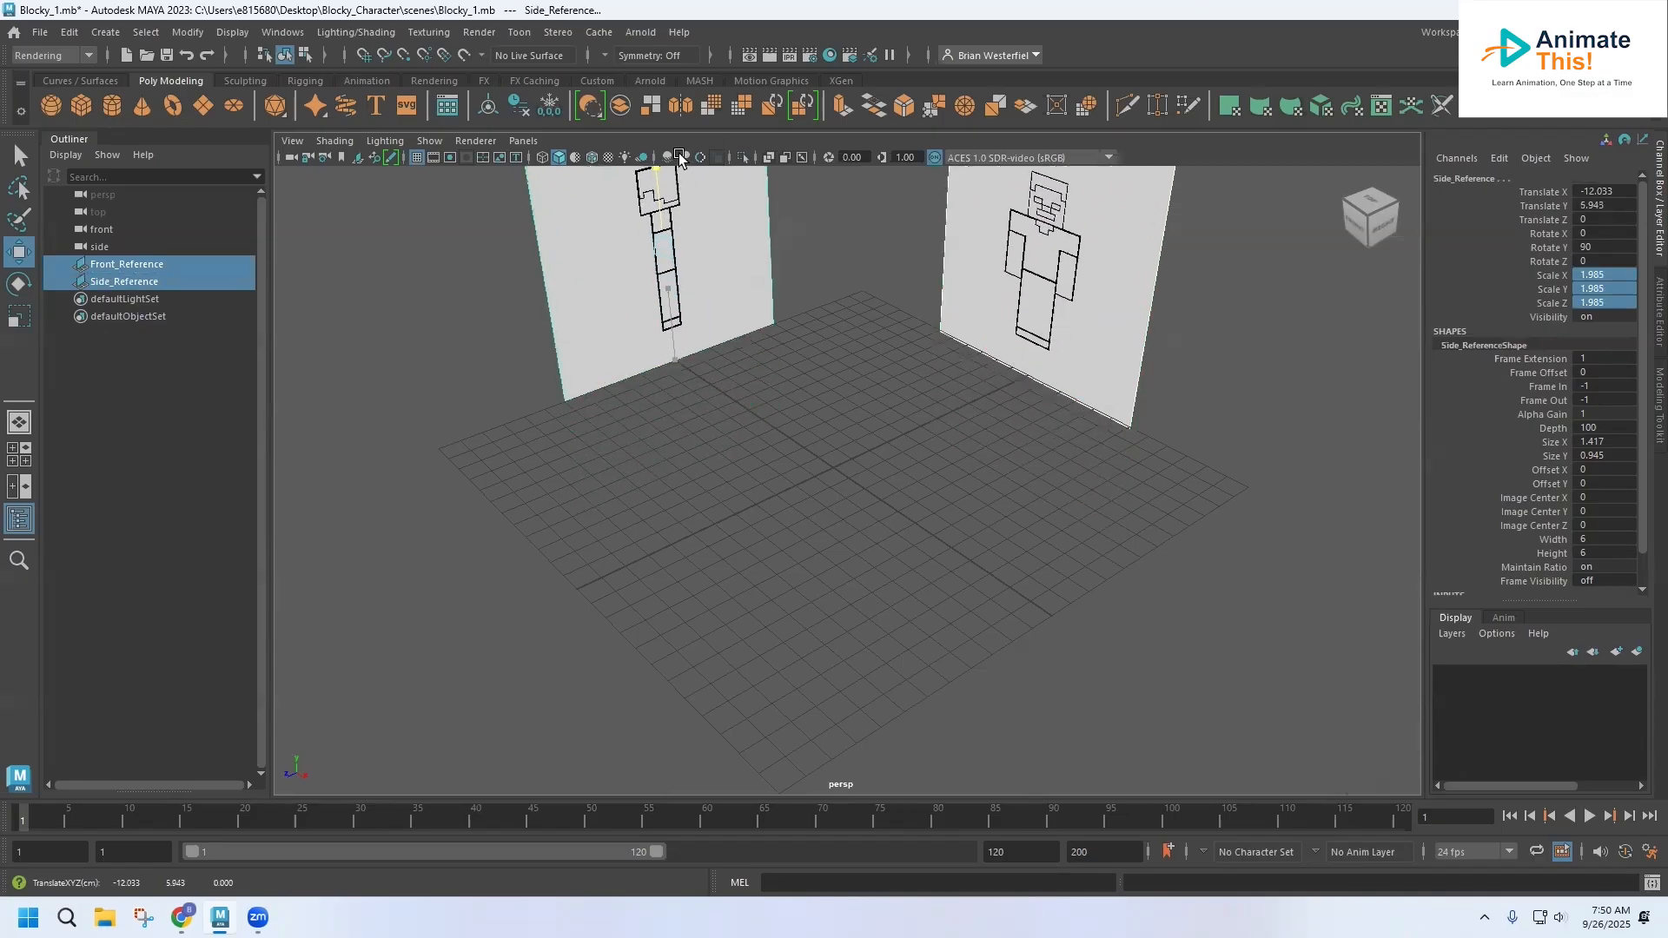
{"action": "left_click_drag", "start_coordinate": [713, 226], "coordinate": [771, 335], "text": "alt"}
{"action": "left_click_drag", "start_coordinate": [785, 394], "coordinate": [755, 339], "text": "alt"}
{"action": "left_click_drag", "start_coordinate": [765, 240], "coordinate": [776, 274]}
{"action": "left_click_drag", "start_coordinate": [693, 495], "coordinate": [949, 458], "text": "alt"}
{"action": "left_click_drag", "start_coordinate": [827, 451], "coordinate": [817, 516], "text": "alt"}
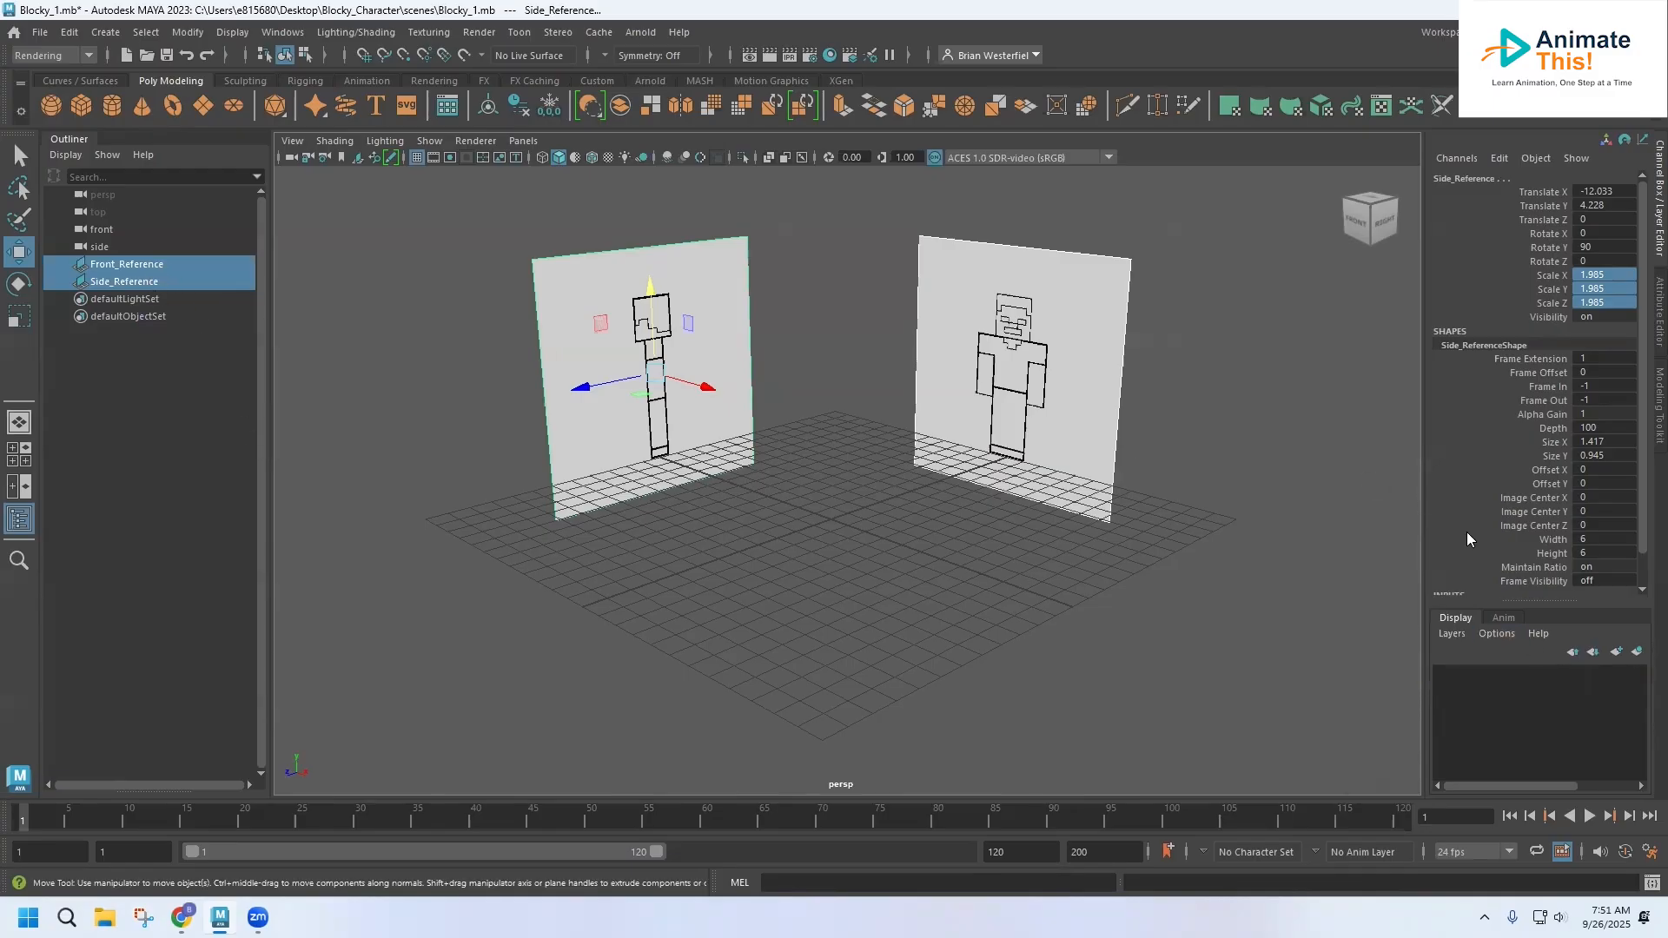
Create a display layer containing both selected image planes and name it Reference_Images
{"action": "left_click", "coordinate": [1637, 653]}
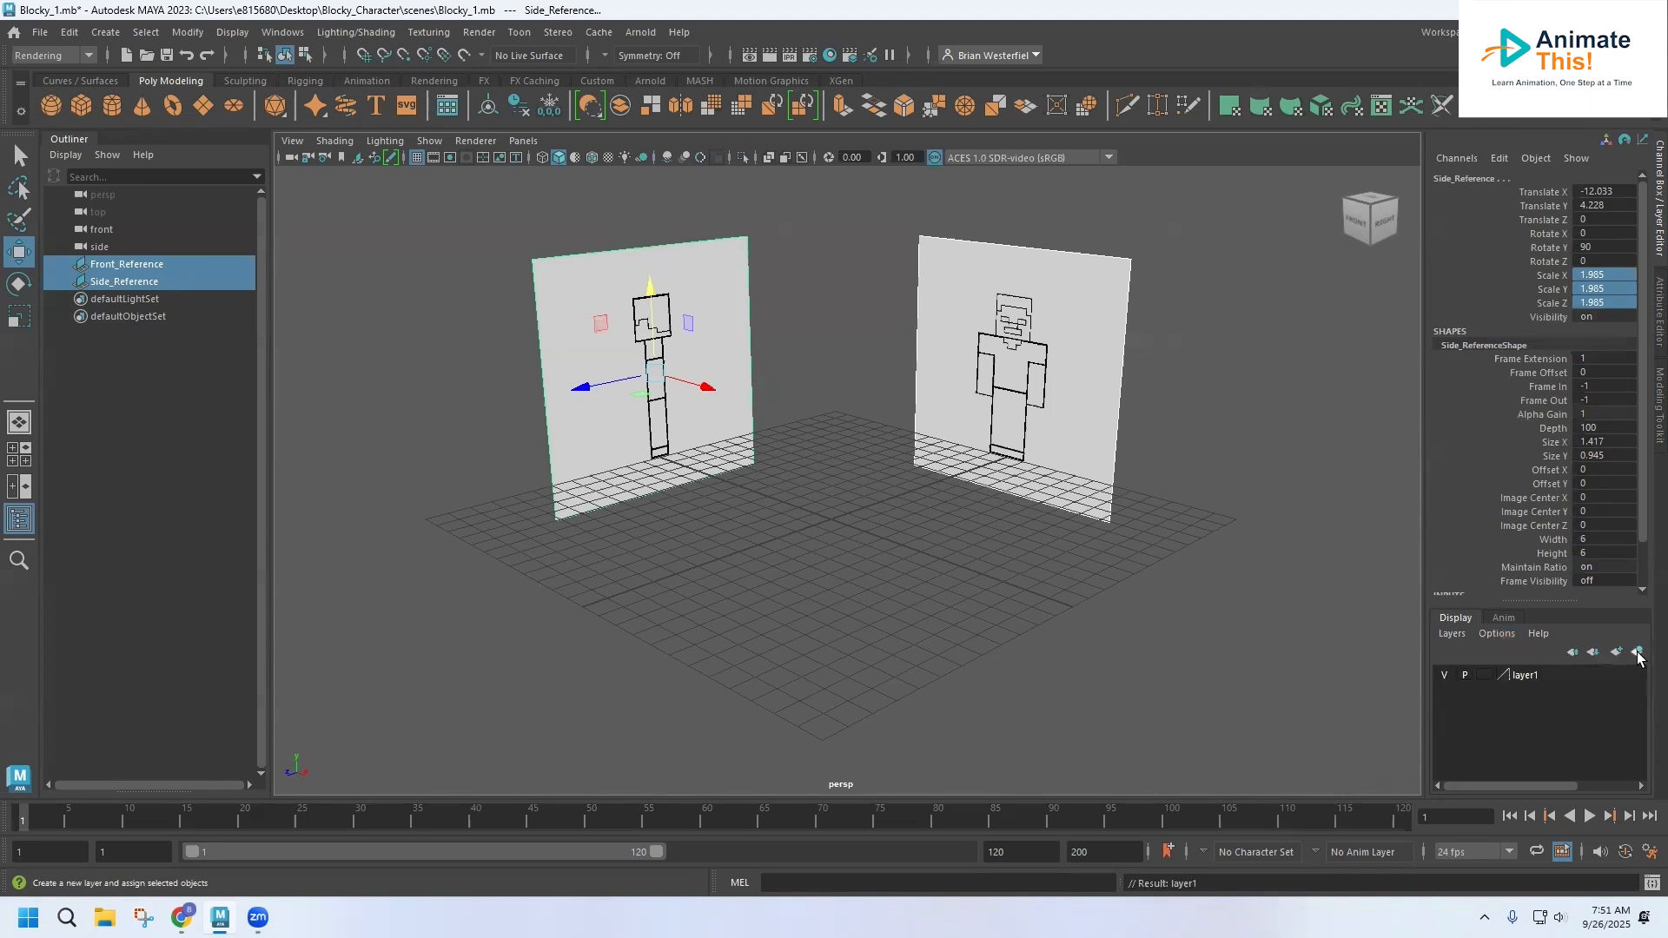
{"action": "double_click", "coordinate": [1527, 676]}
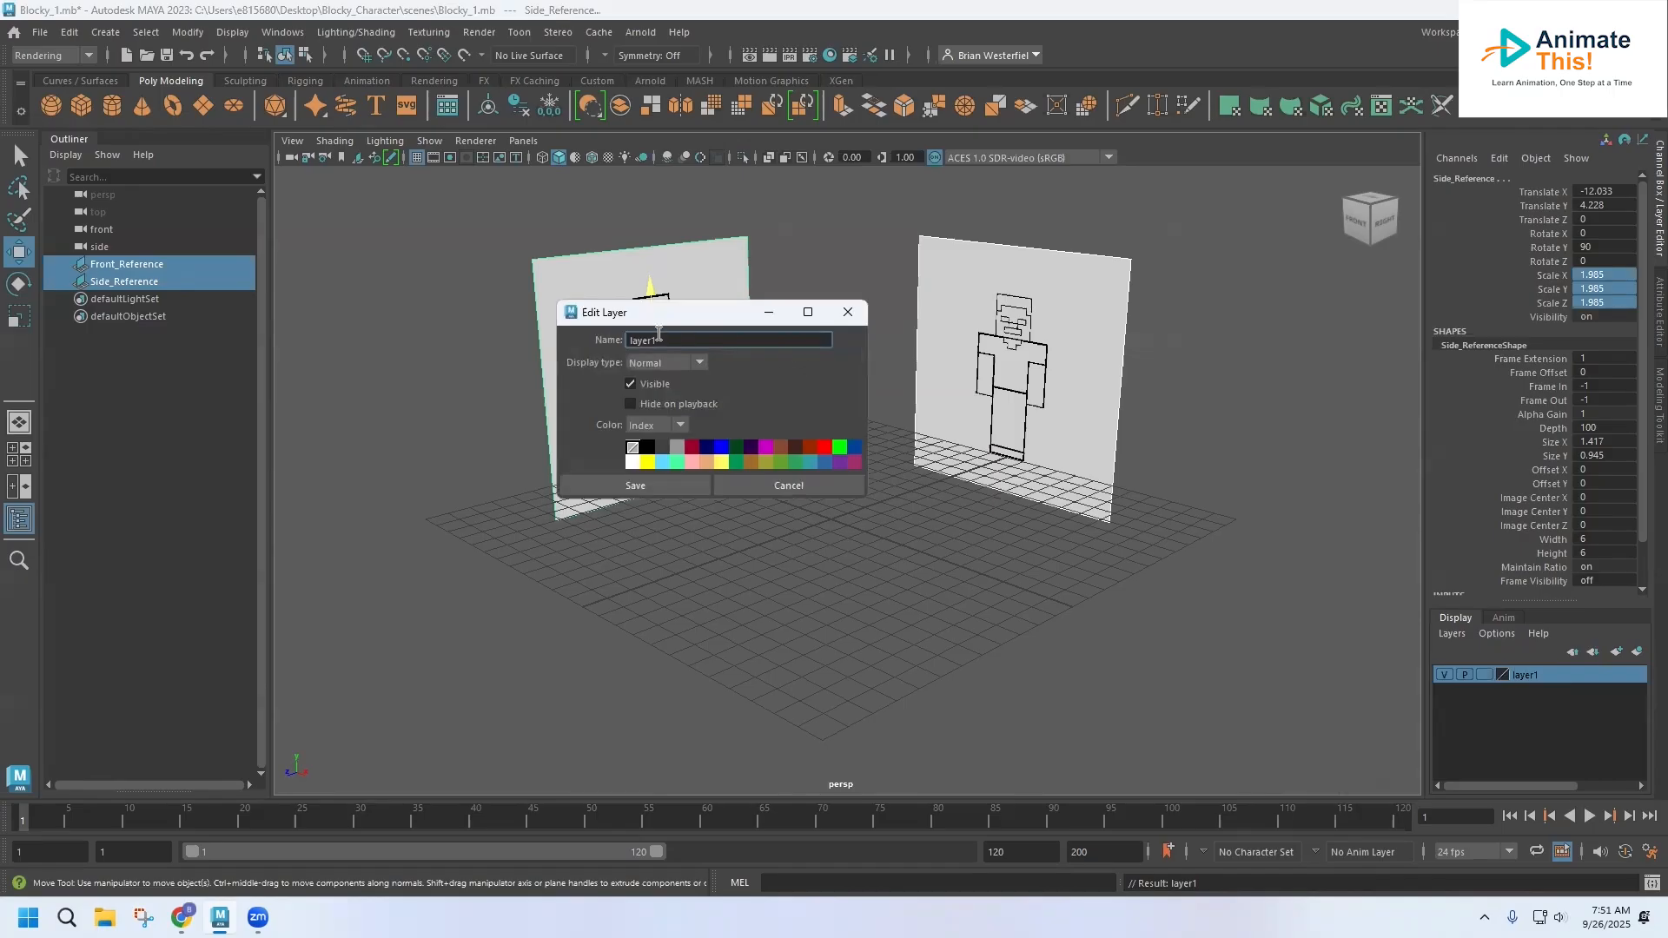
{"action": "double_click", "coordinate": [665, 339]}
{"action": "type", "text": "Reference_Images"}
{"action": "key", "text": "Return"}
{"action": "left_click", "coordinate": [658, 486]}
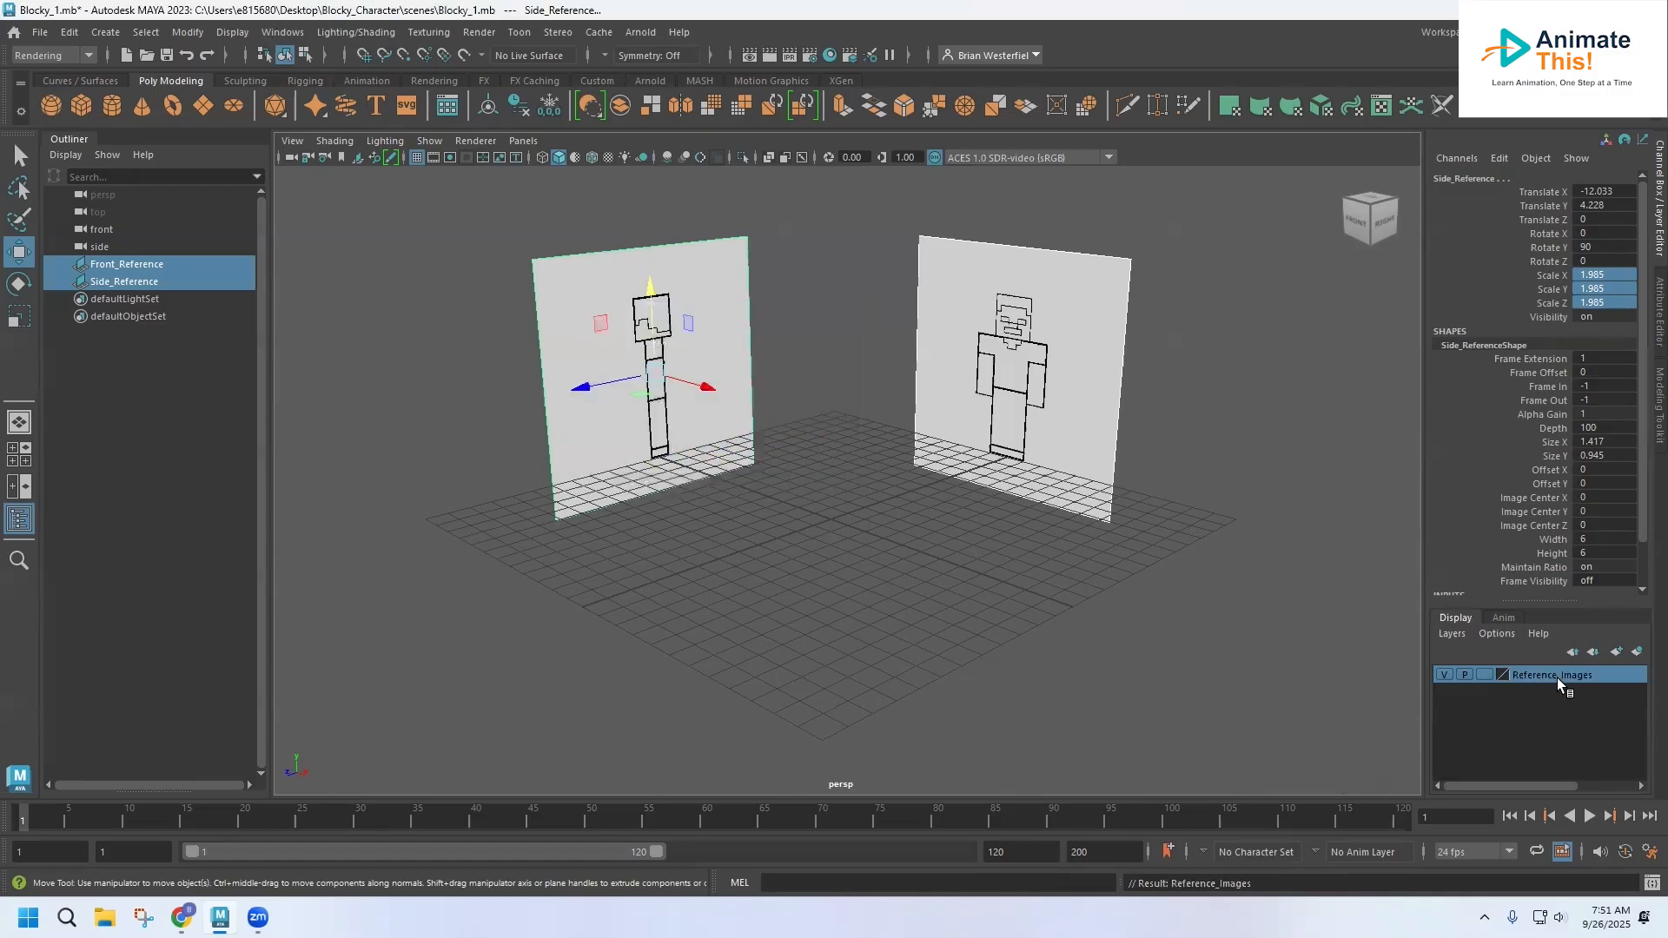
Try the Reference_Images layer's visibility toggle and set the layer's display type to Reference, leaving nothing selected
{"action": "left_click", "coordinate": [1443, 675]}
{"action": "left_click", "coordinate": [1444, 675]}
{"action": "left_click", "coordinate": [1444, 675]}
{"action": "left_click", "coordinate": [1443, 674]}
{"action": "left_click", "coordinate": [1484, 675]}
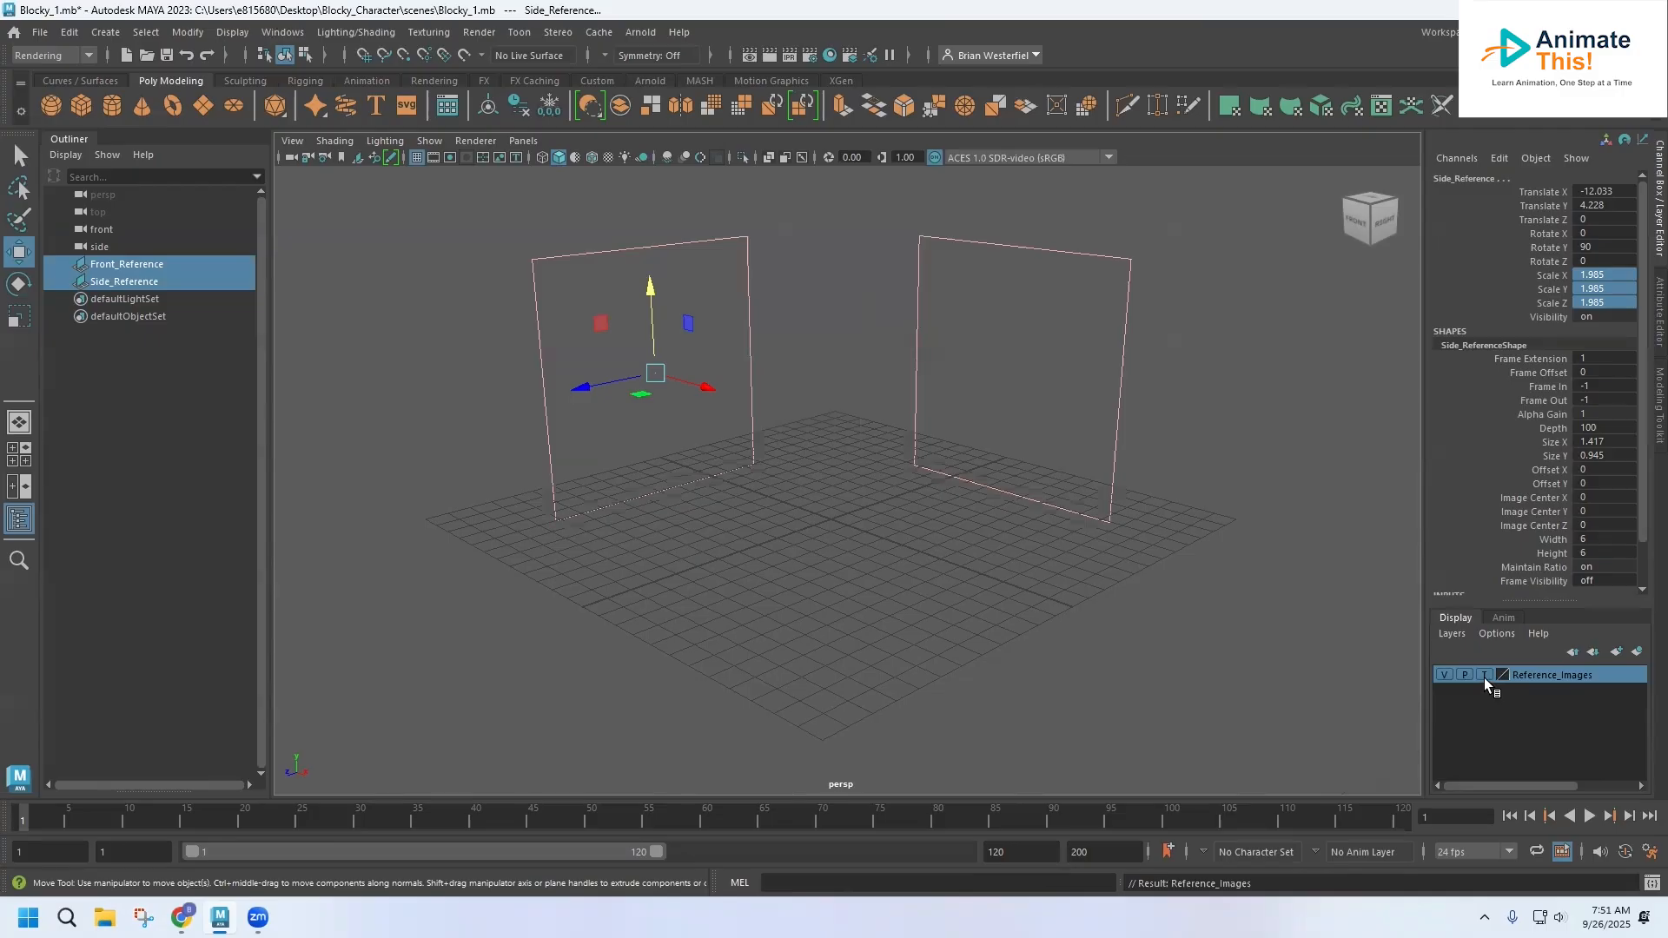
{"action": "left_click", "coordinate": [1483, 675]}
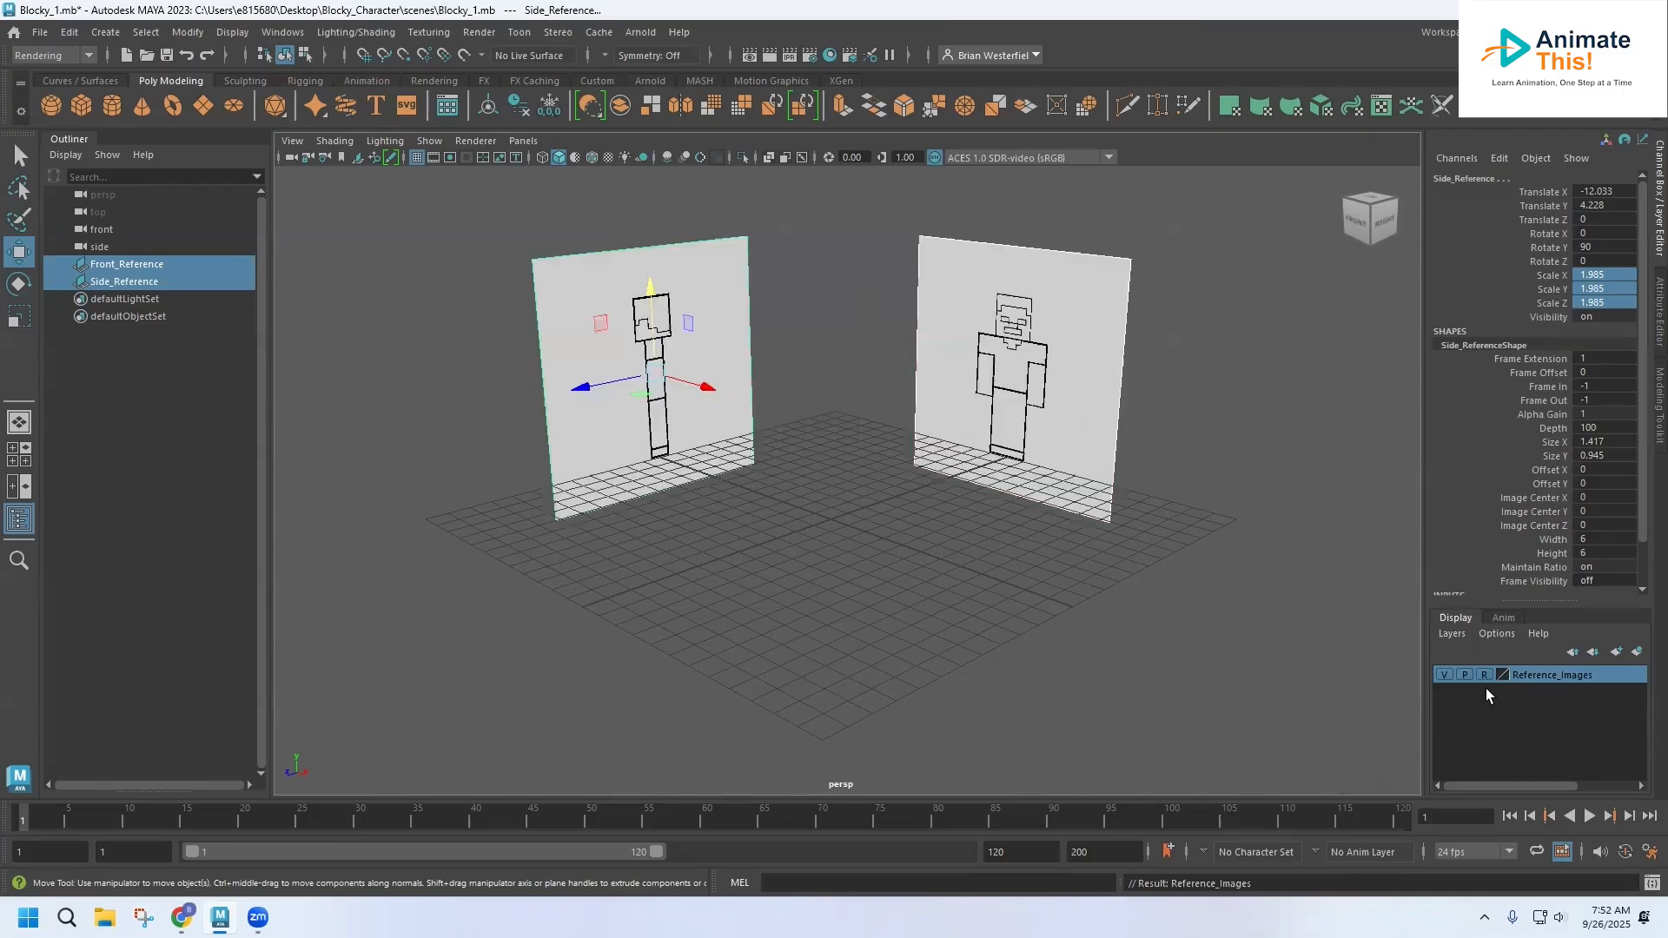
{"action": "left_click", "coordinate": [1213, 434]}
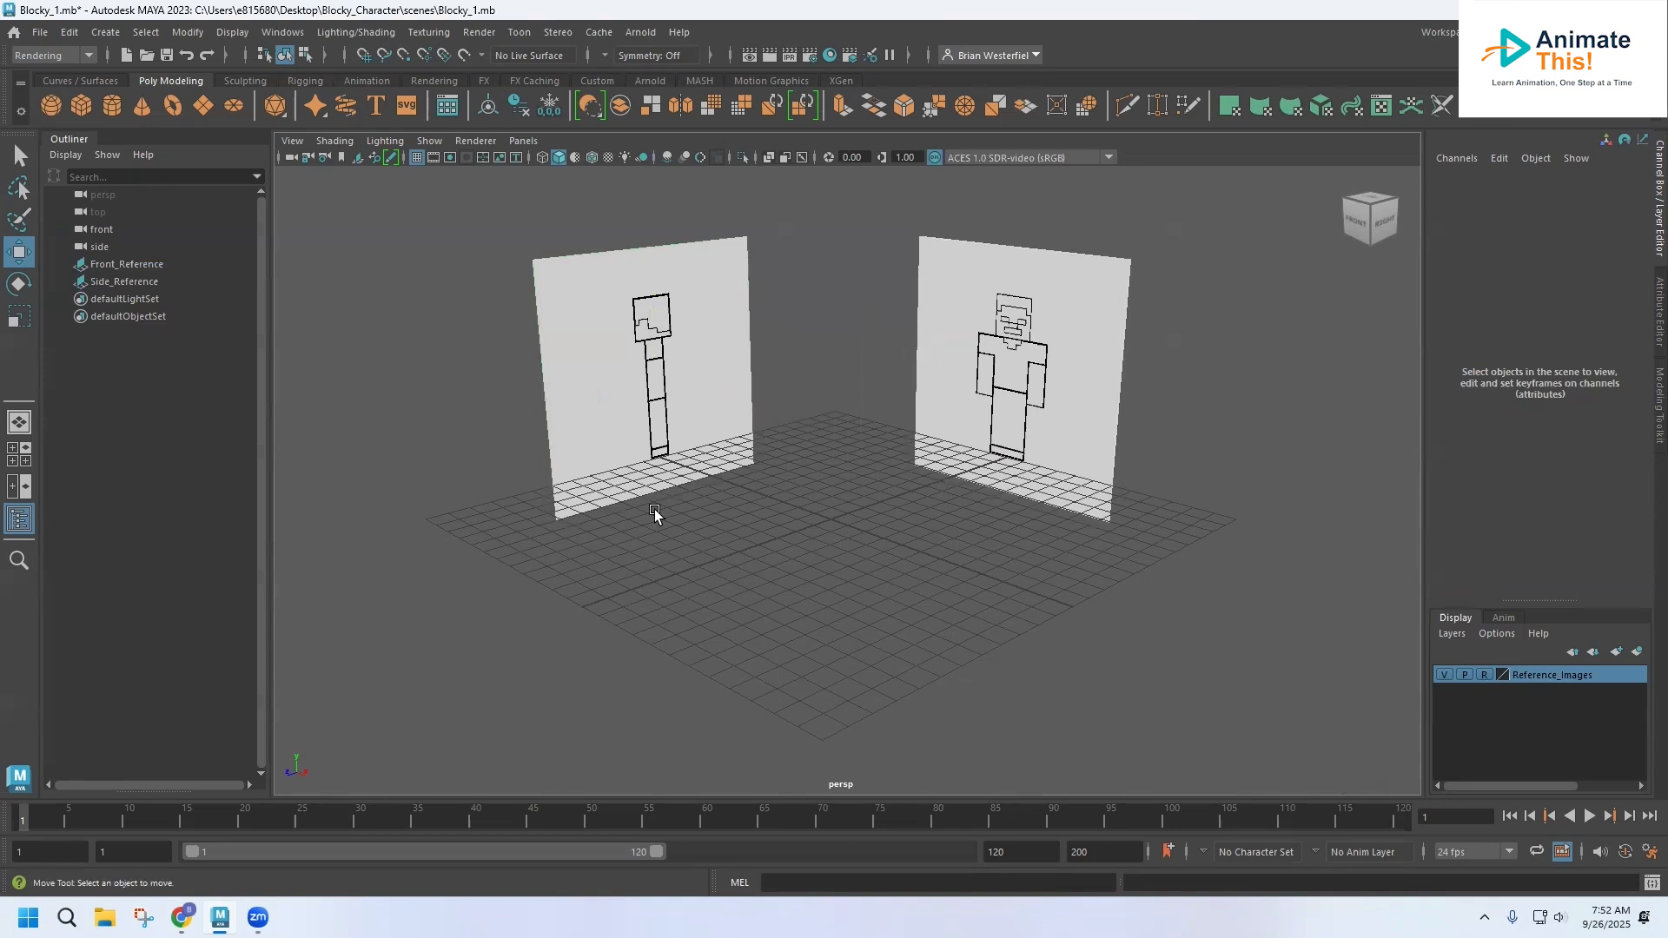
Hide and redisplay the image planes through the Reference_Images layer's visibility
{"action": "left_click", "coordinate": [1445, 675]}
{"action": "left_click", "coordinate": [1445, 675]}
{"action": "left_click", "coordinate": [1445, 675]}
{"action": "left_click", "coordinate": [1445, 675]}
Switch to the four-view layout and turn on X-Ray shading in the front view
{"action": "key", "text": "space"}
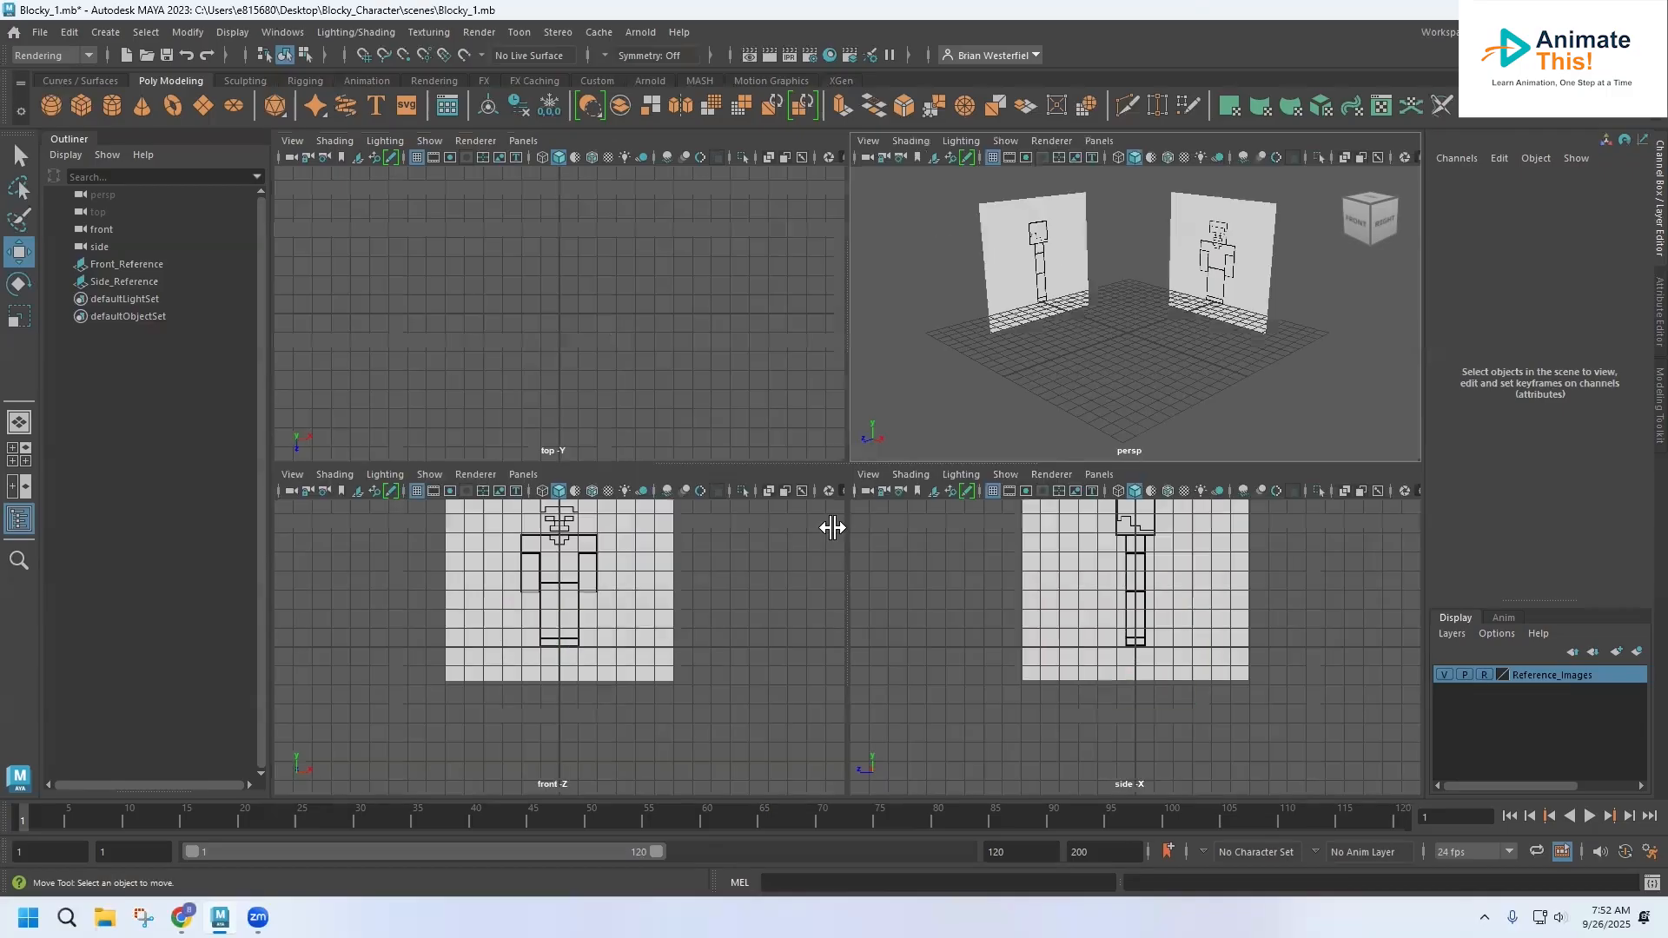
{"action": "middle_click_drag", "start_coordinate": [720, 568], "coordinate": [737, 640], "text": "alt"}
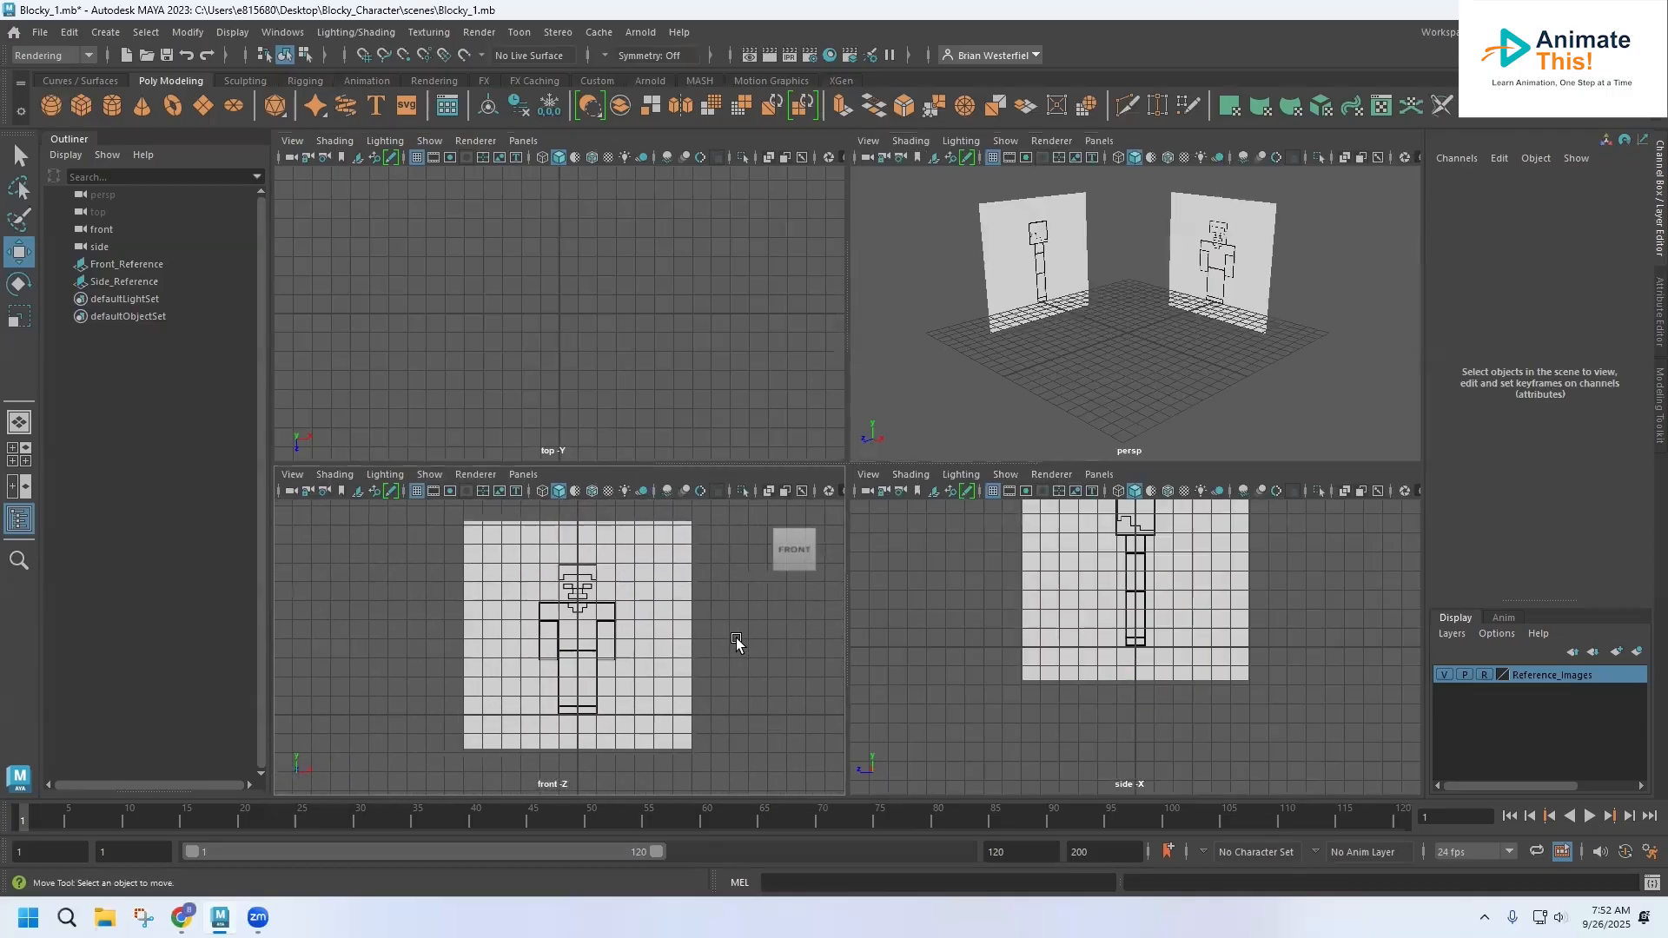
{"action": "left_click", "coordinate": [342, 476]}
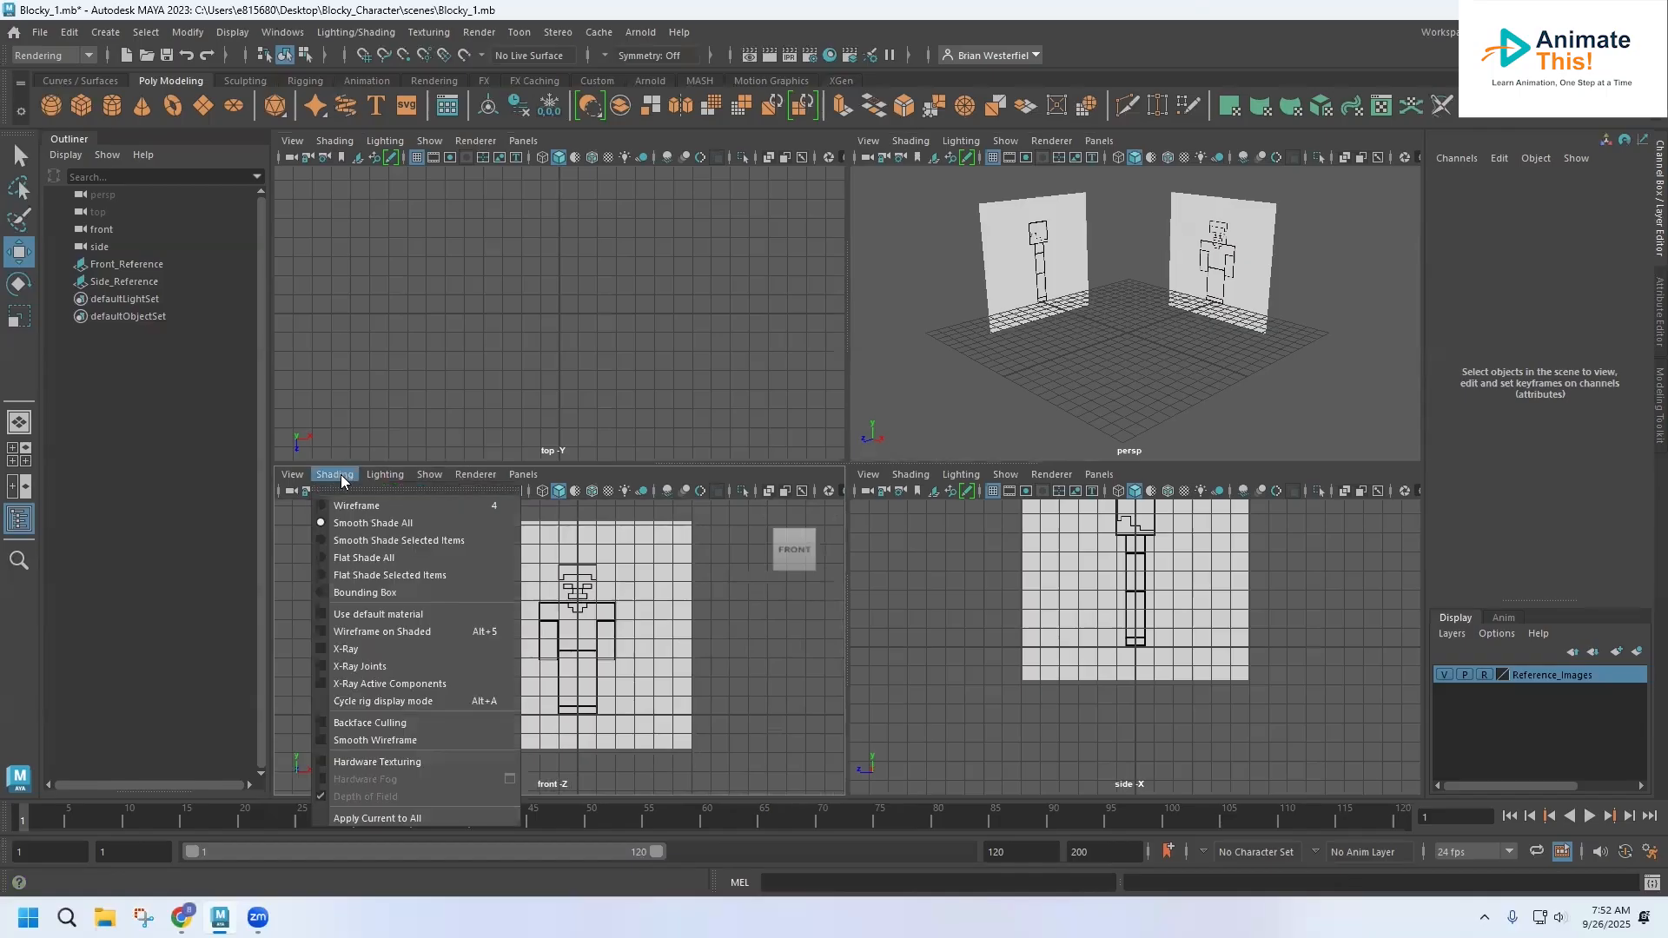
{"action": "left_click", "coordinate": [318, 653]}
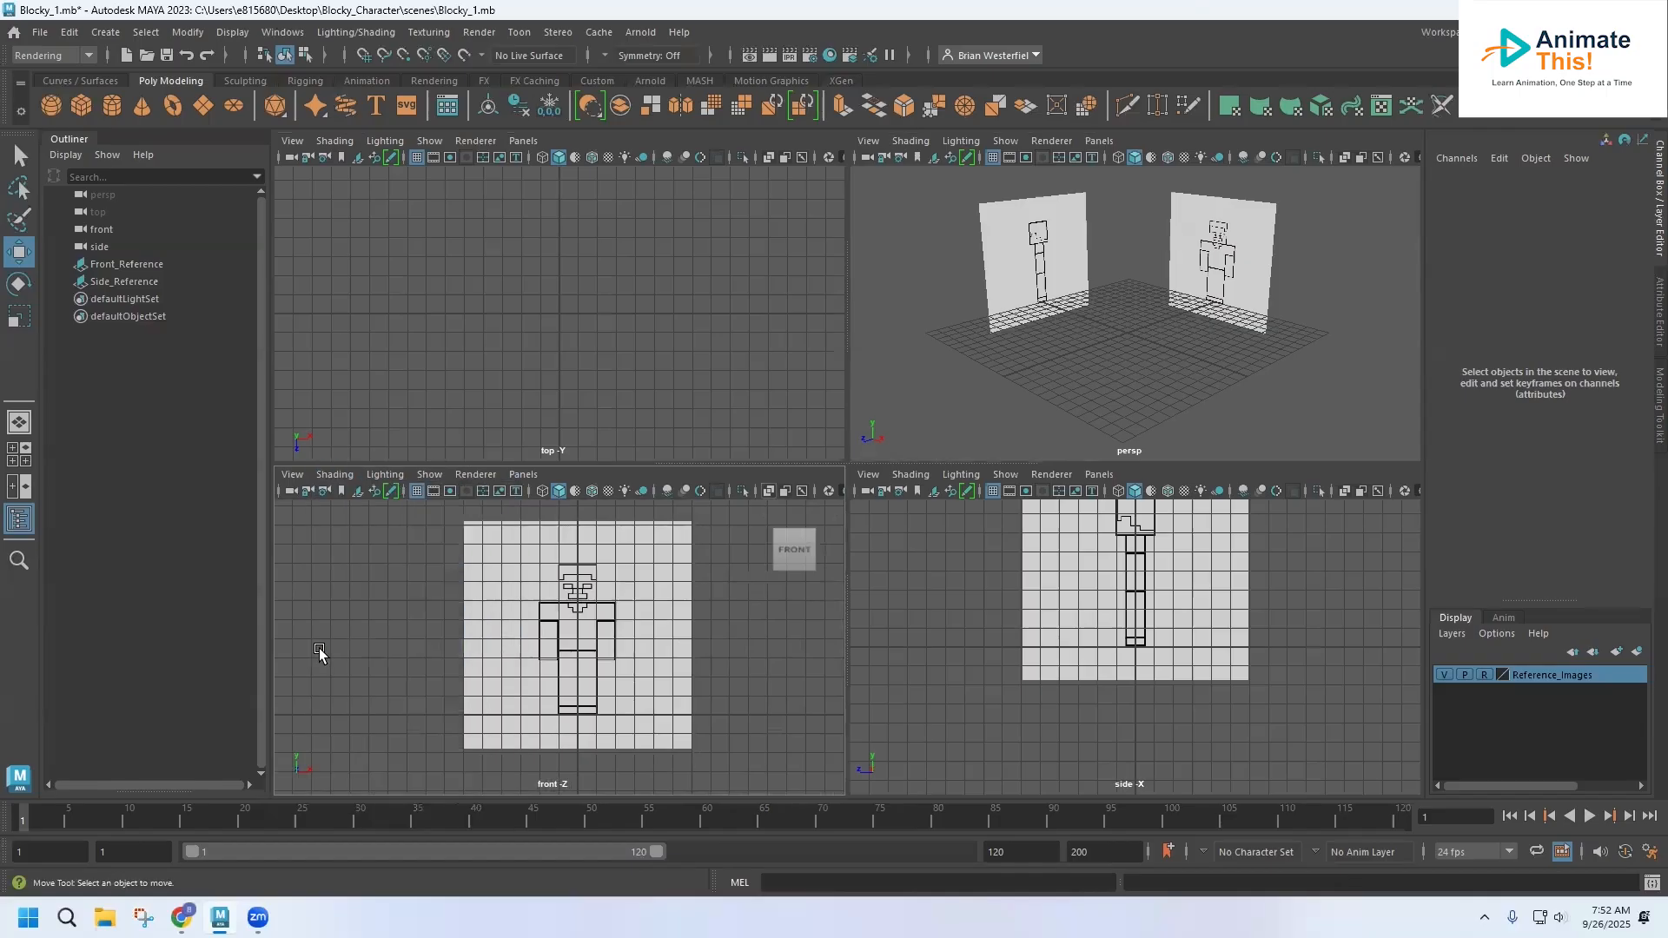
{"action": "left_click", "coordinate": [339, 475]}
{"action": "left_click", "coordinate": [339, 476]}
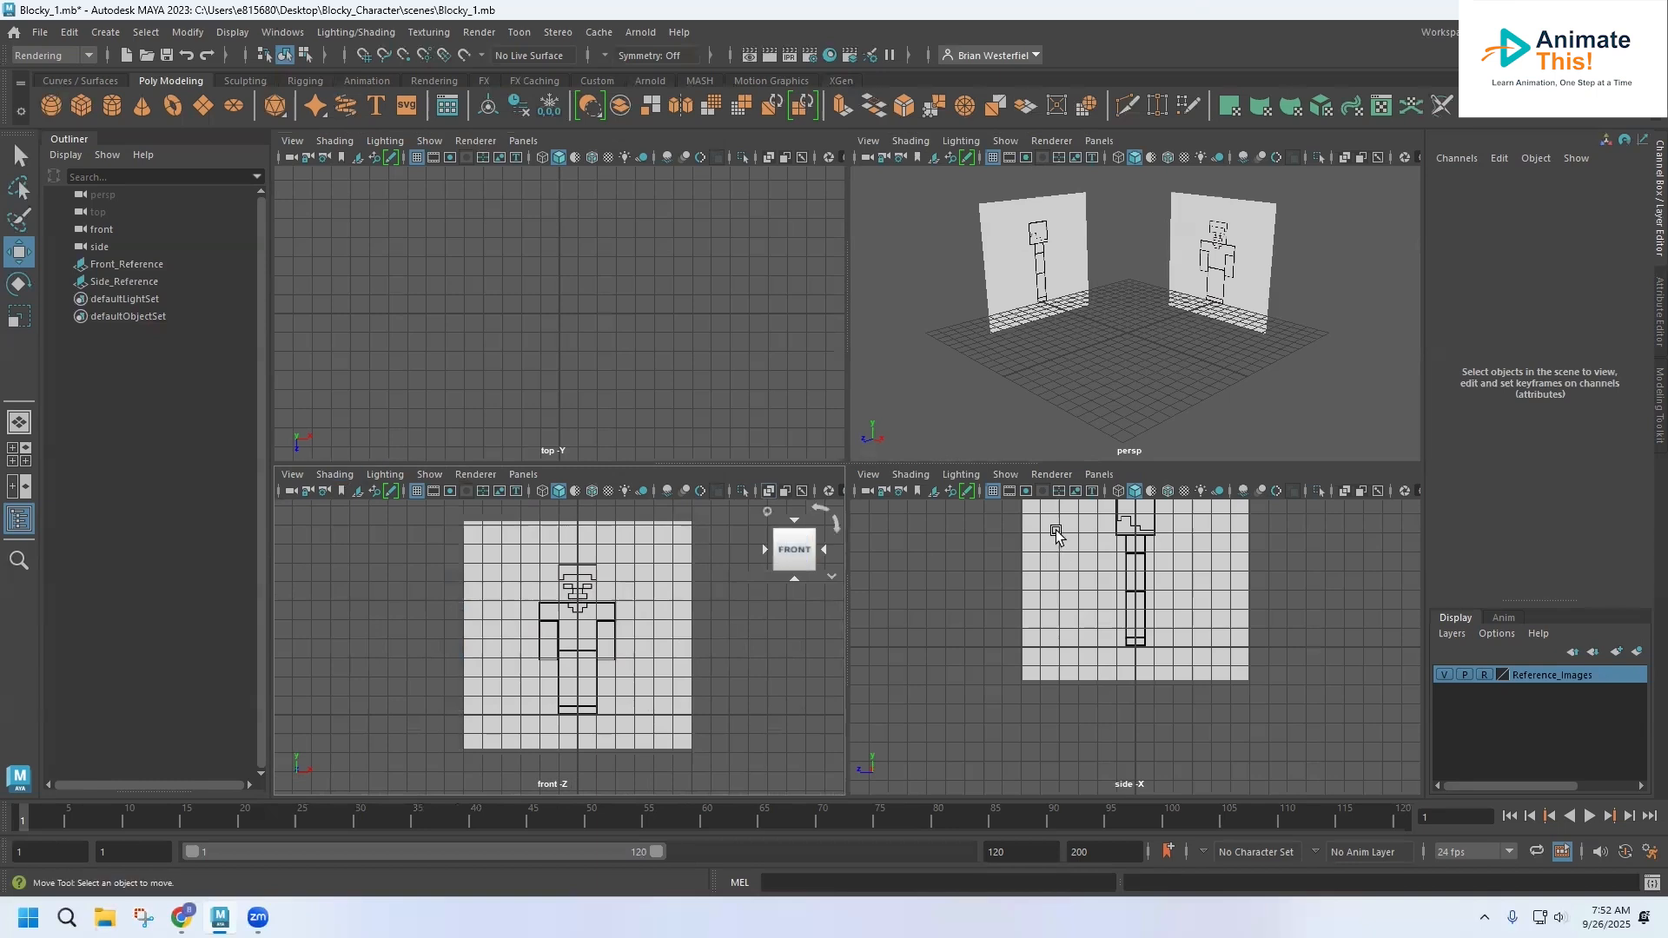
Turn on X-Ray shading in the side view and frame the whole side reference image there
{"action": "left_click", "coordinate": [910, 474]}
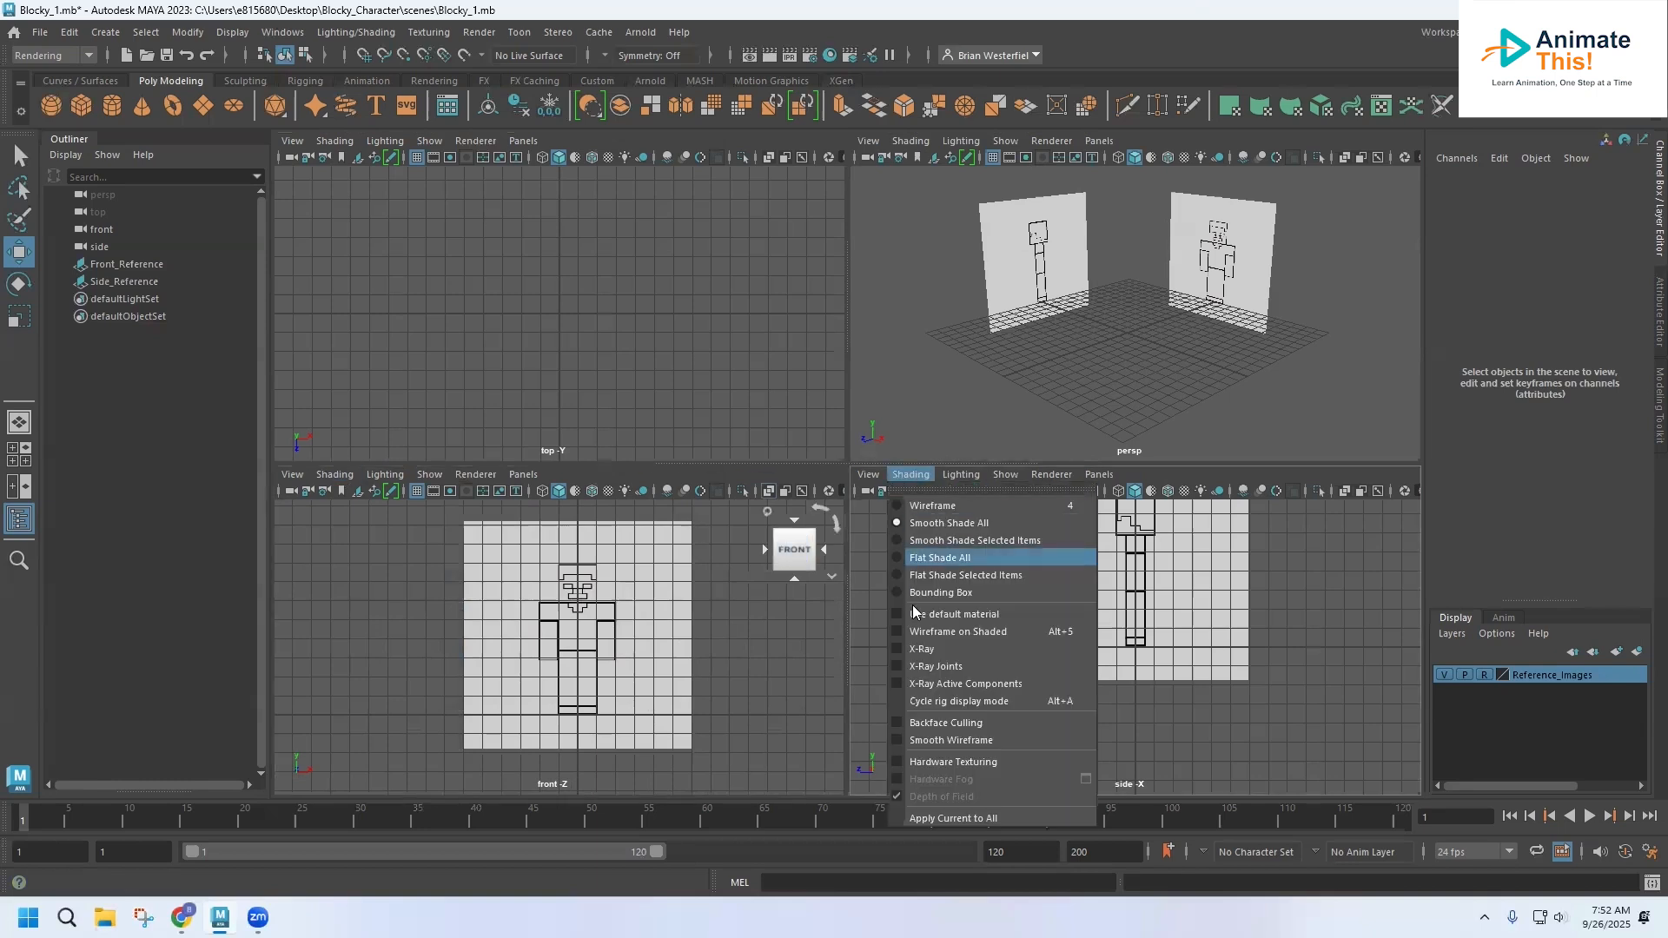
{"action": "left_click", "coordinate": [902, 649]}
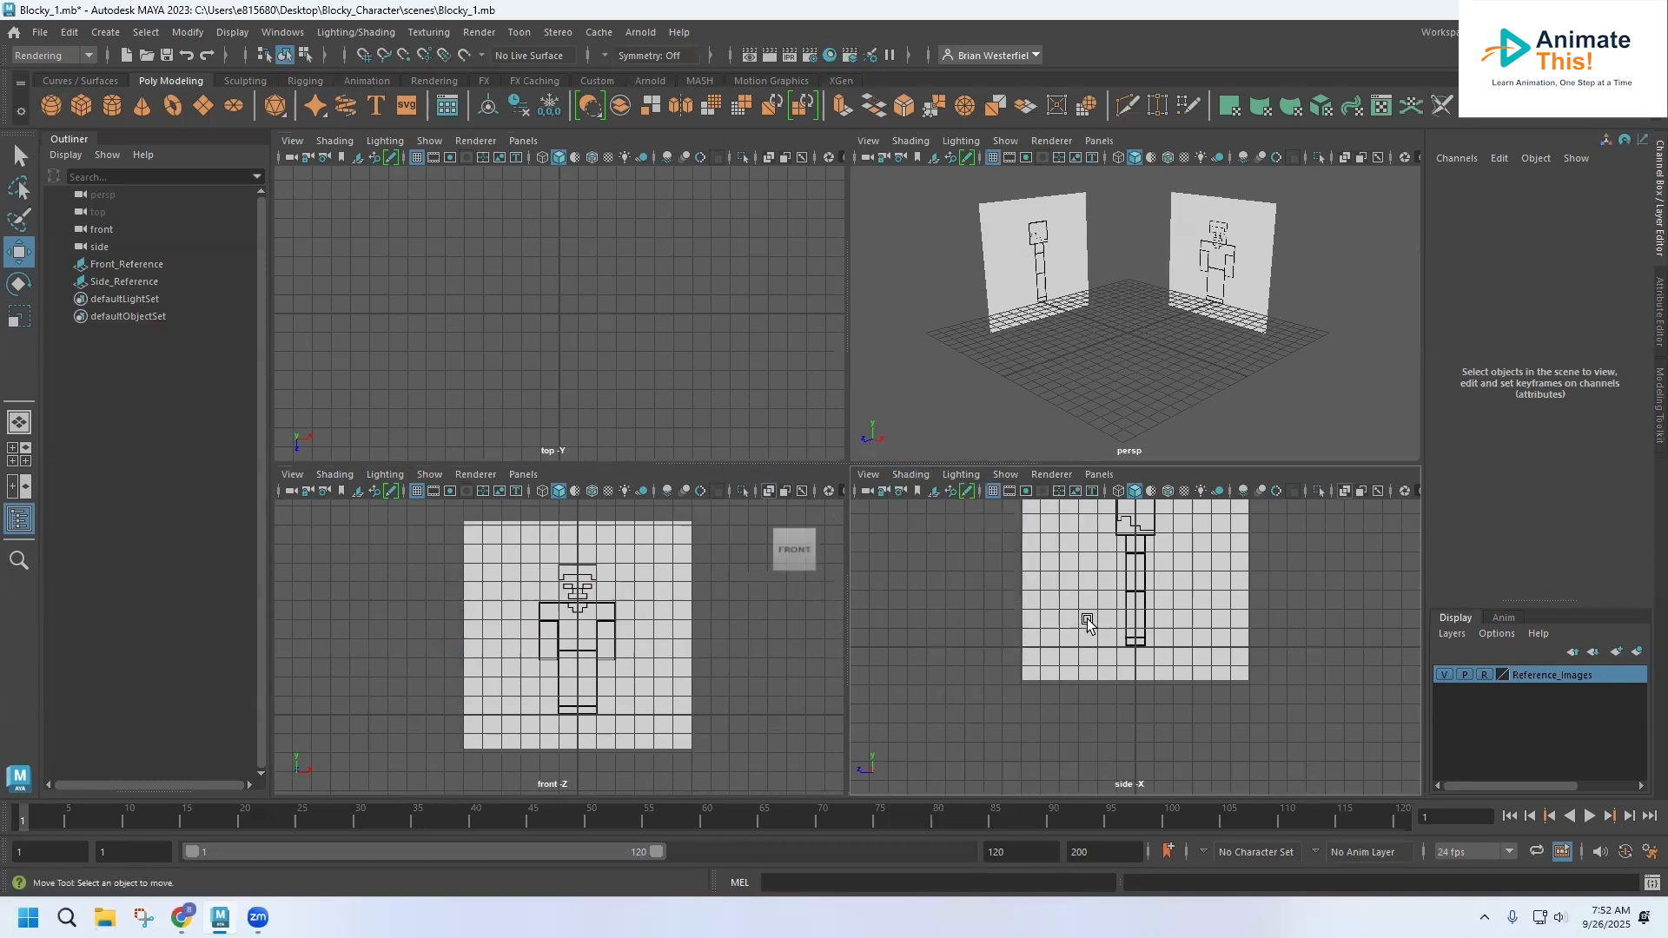
{"action": "key", "text": "f"}
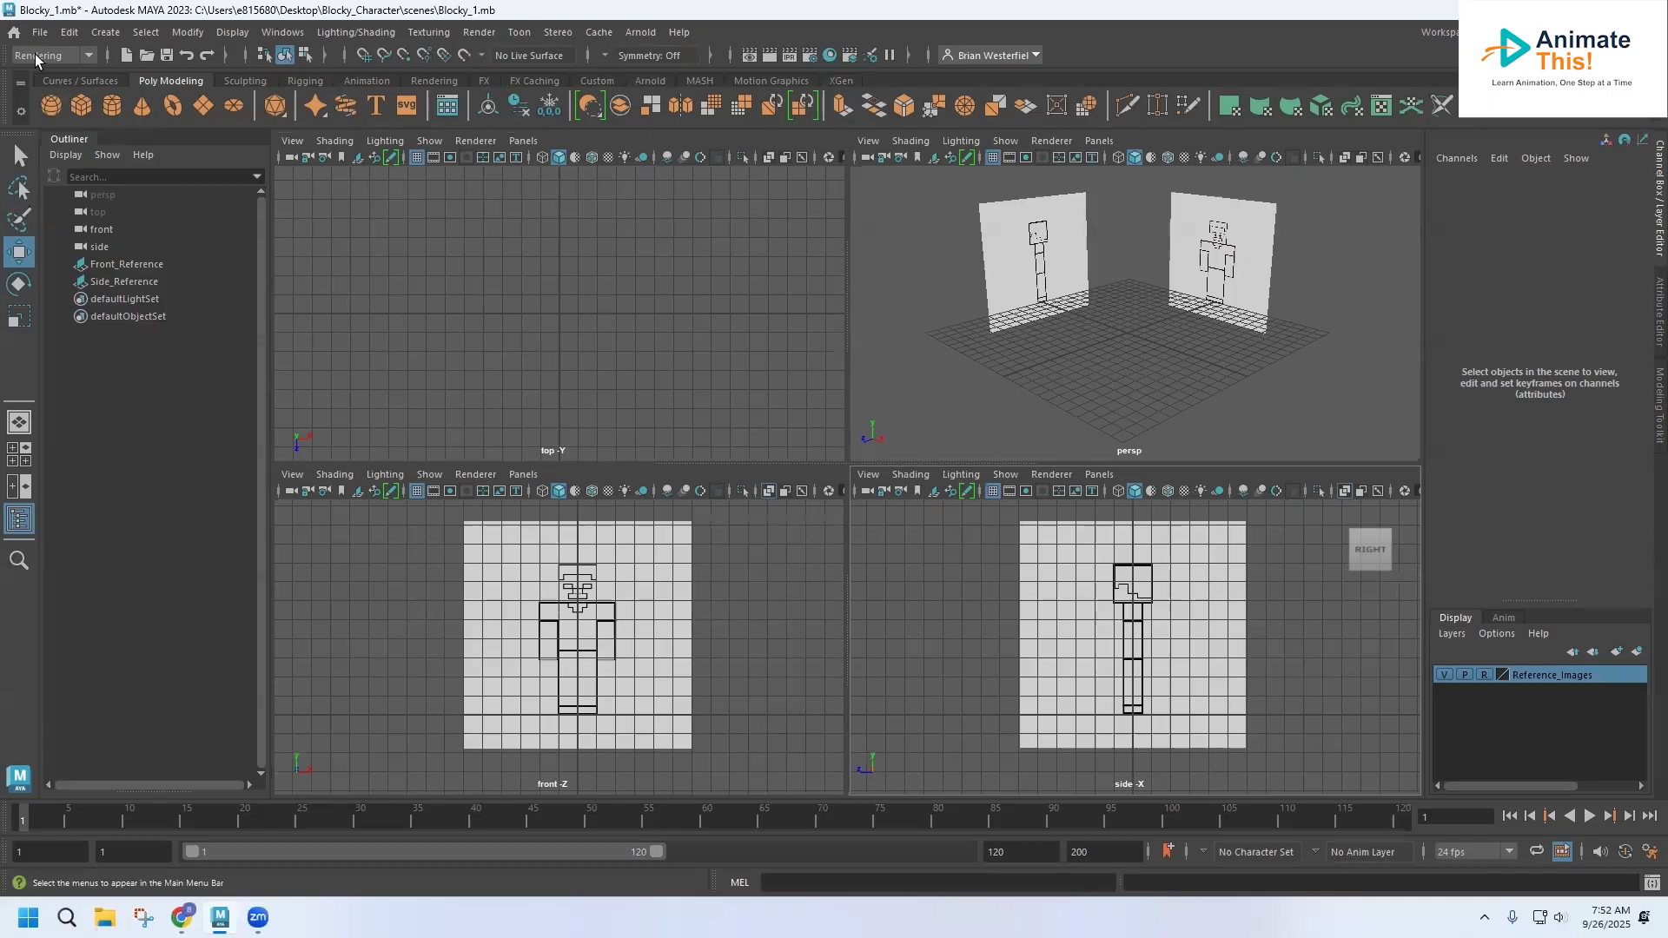
Save the scene as Blocky_1.mb in the project's scenes folder, replacing the existing file
{"action": "left_click", "coordinate": [40, 32]}
{"action": "left_click", "coordinate": [65, 123]}
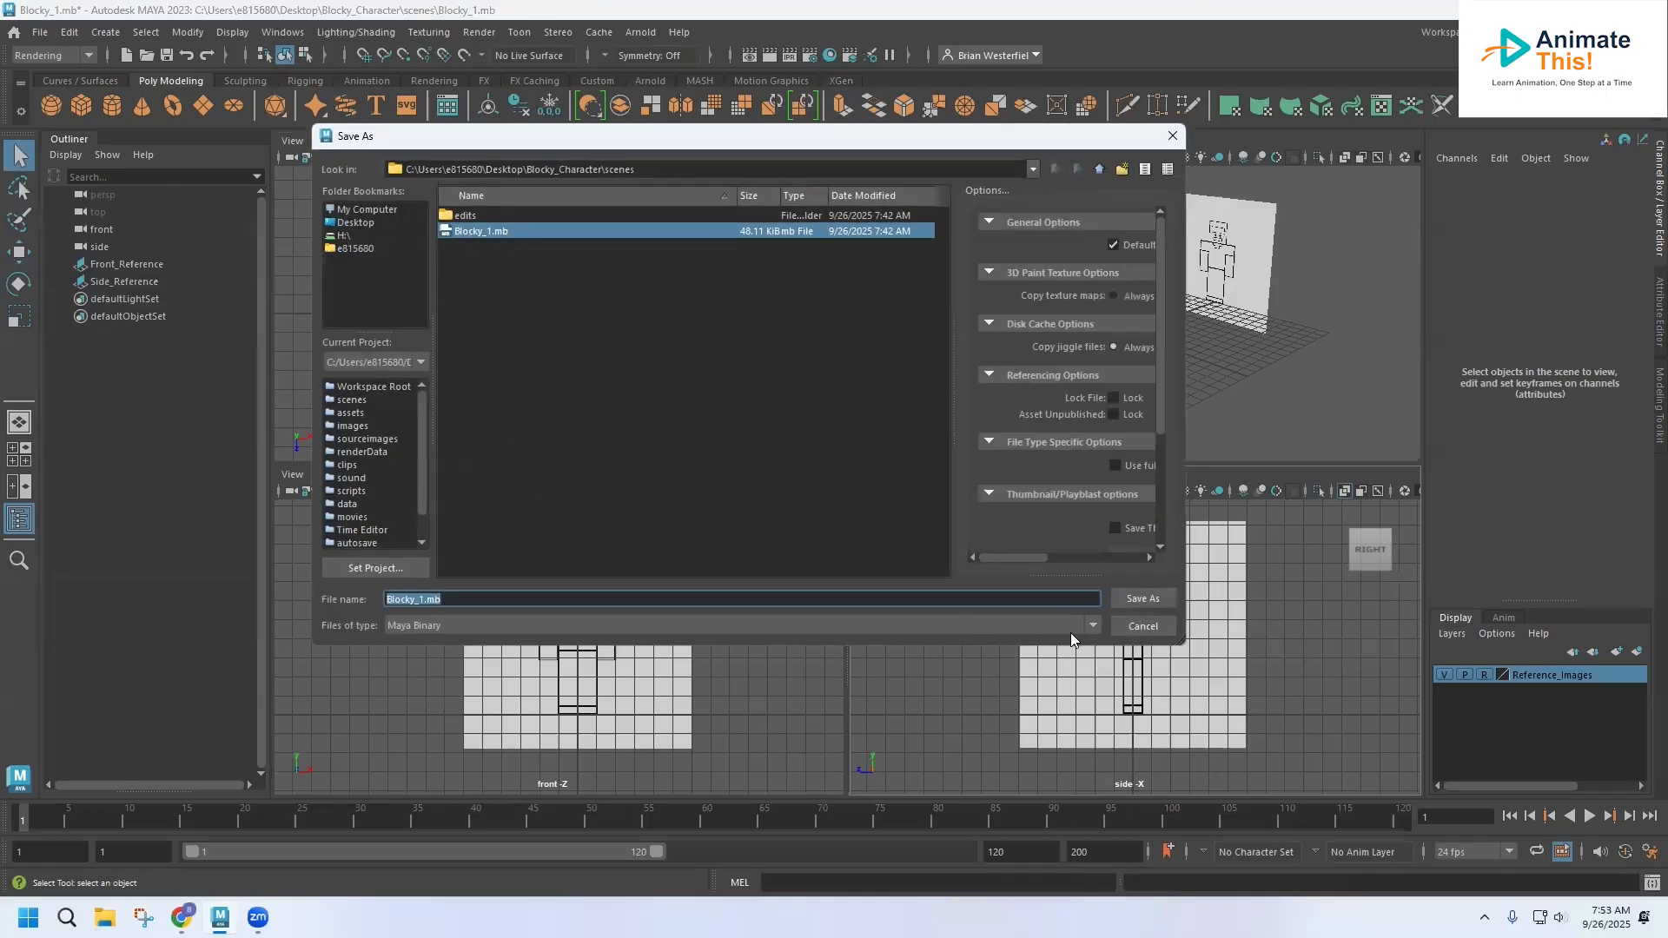
{"action": "left_click", "coordinate": [1145, 599]}
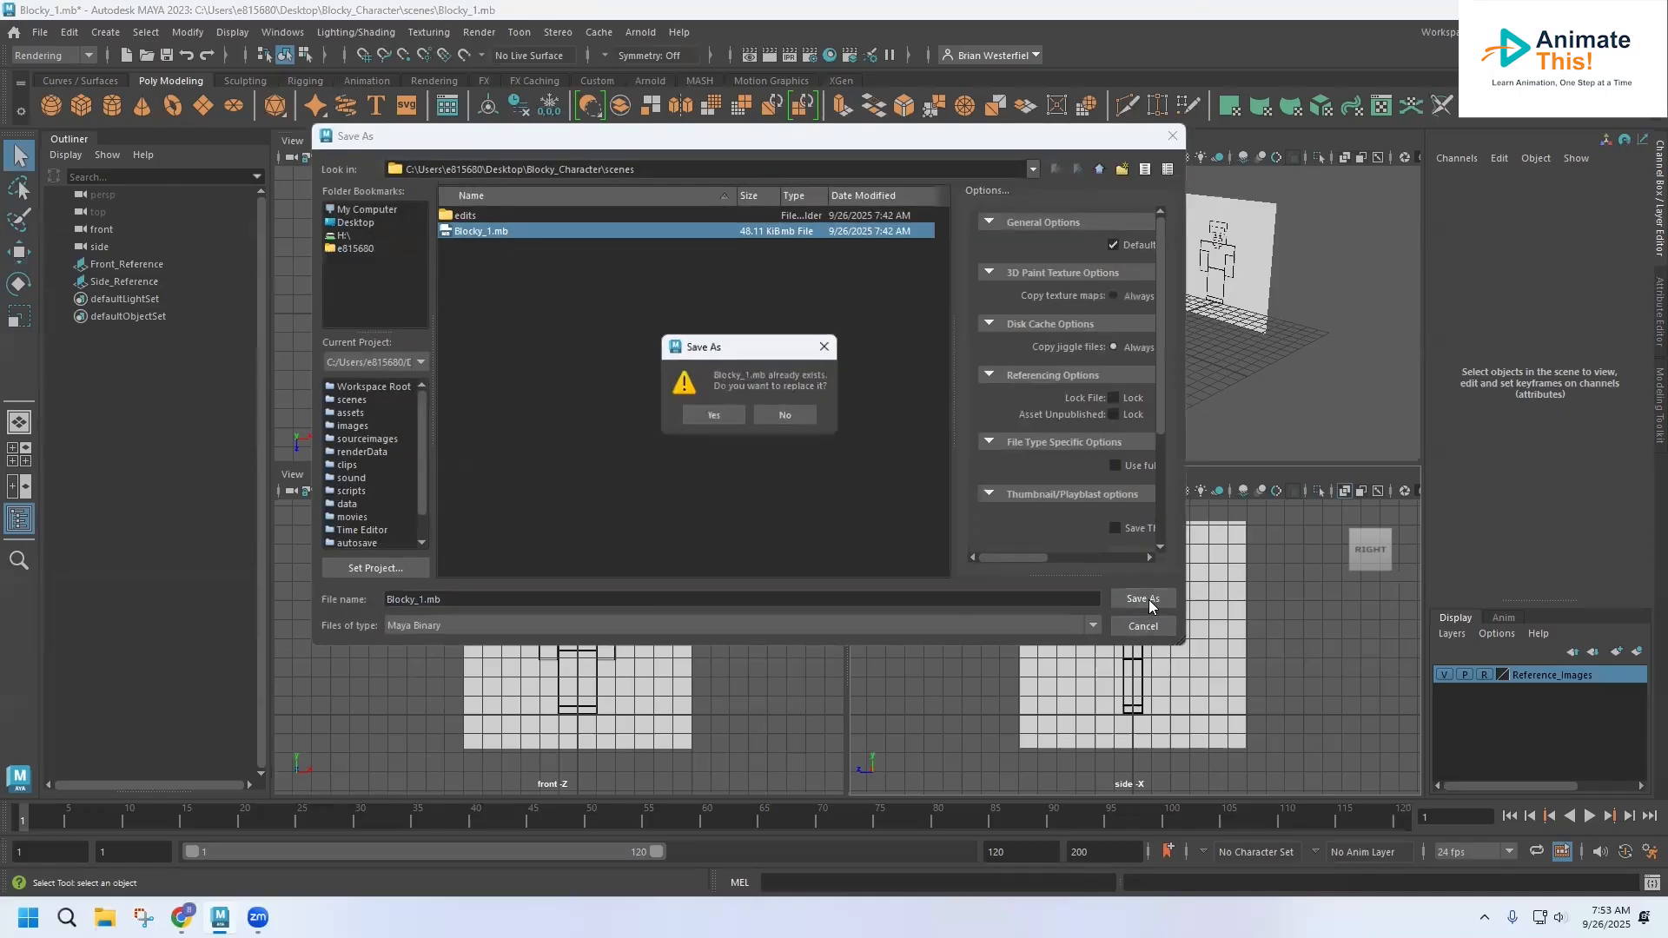
{"action": "left_click", "coordinate": [733, 415]}
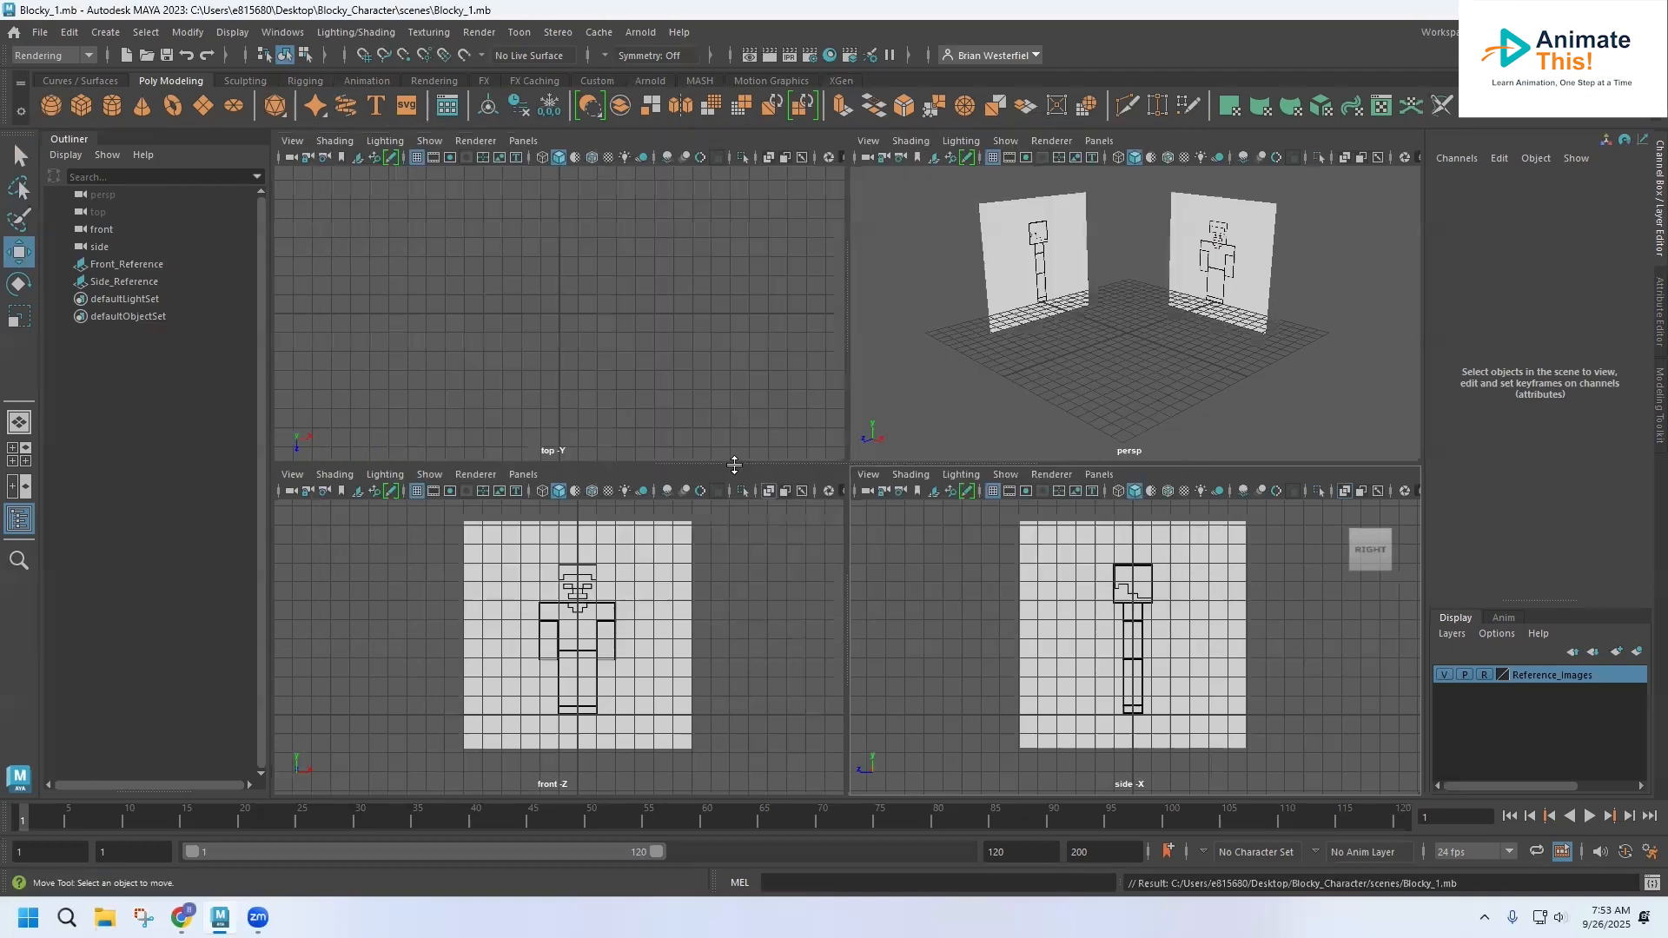